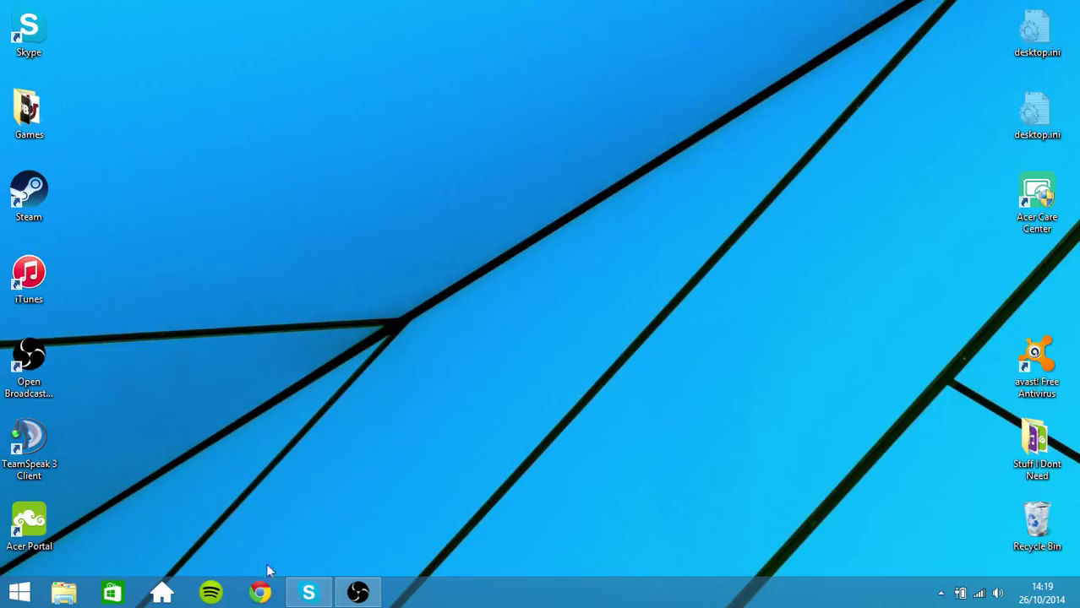
click(260, 594)
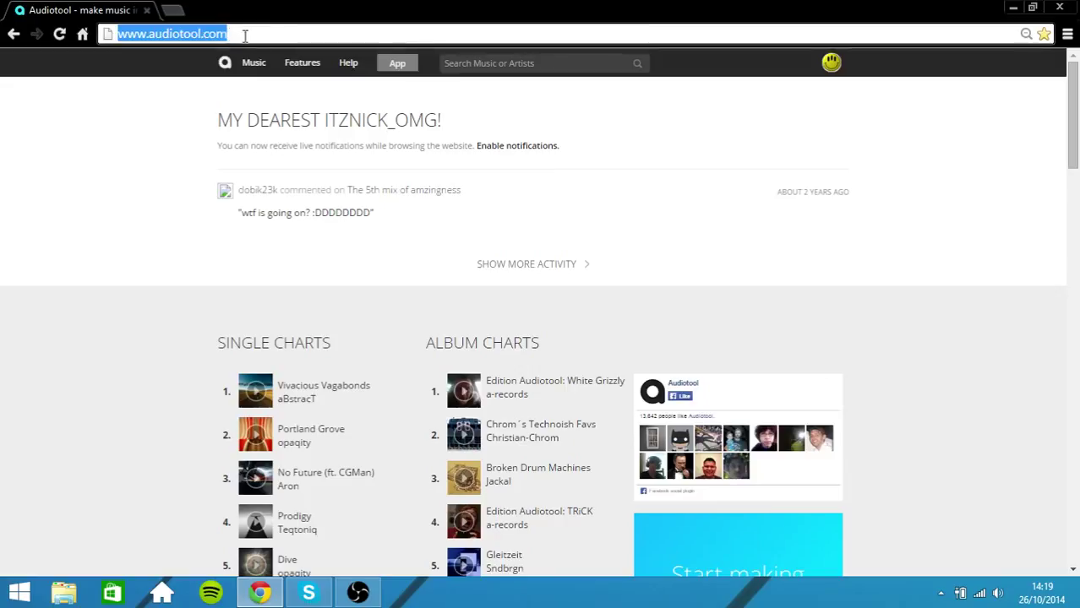
click(244, 35)
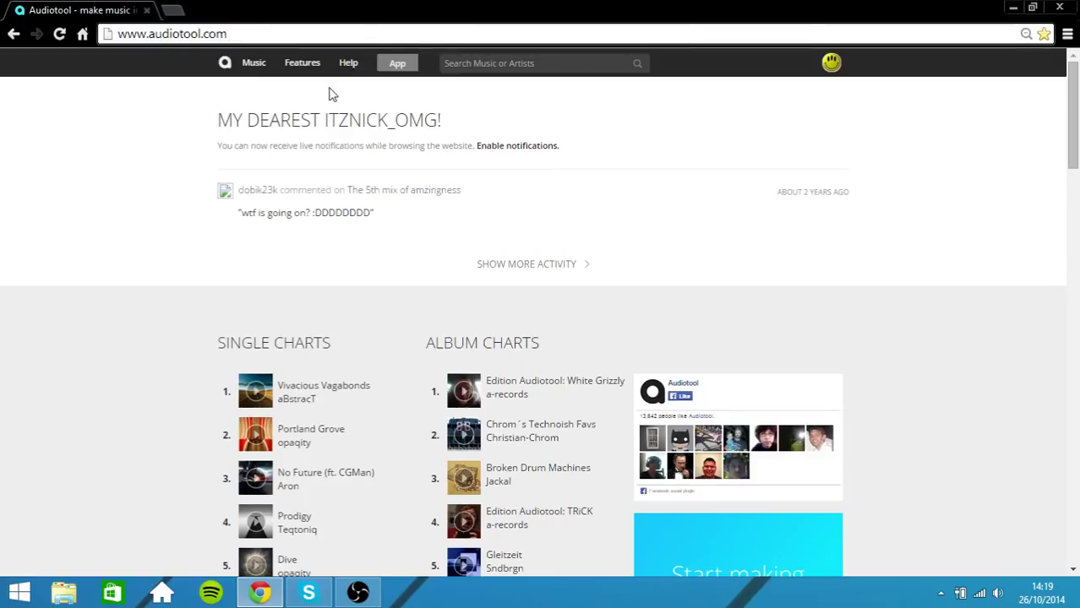
click(402, 67)
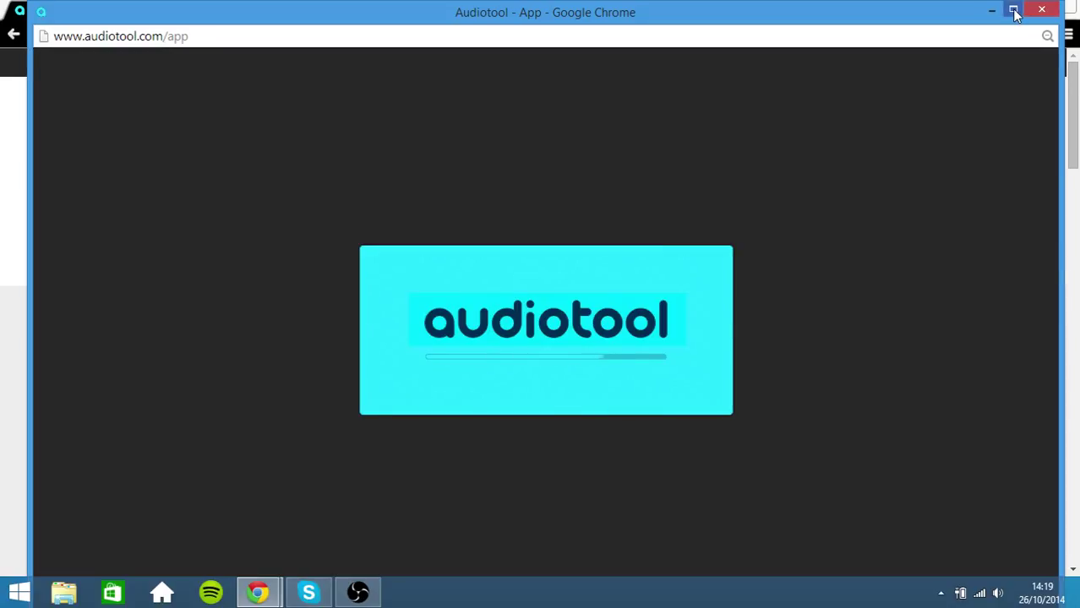
click(1013, 11)
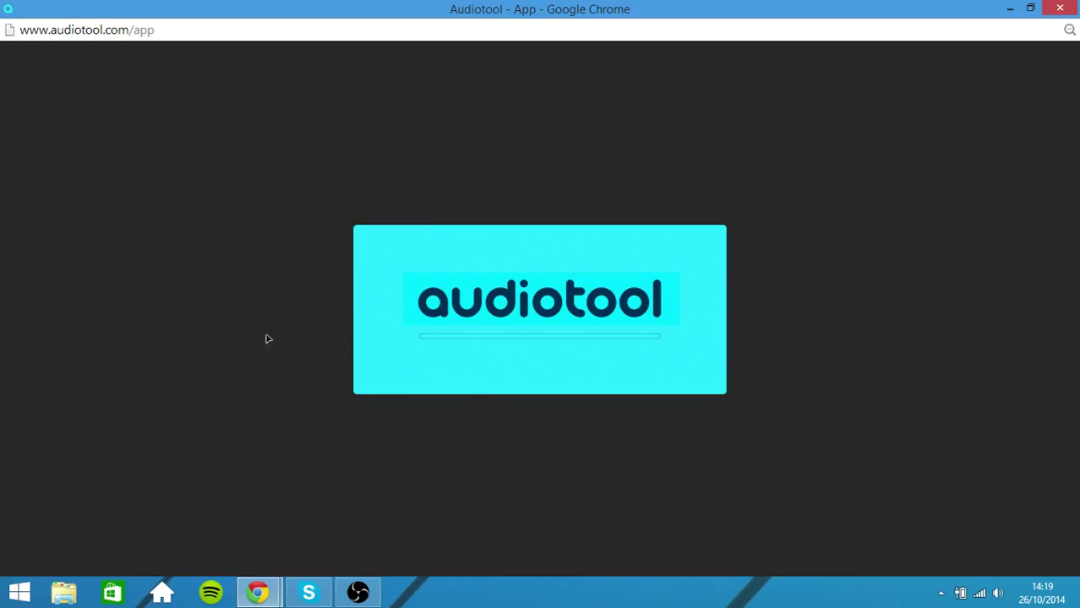
Step: Review the list of saved tracks and start an empty project from scratch
mouse_move(264, 594)
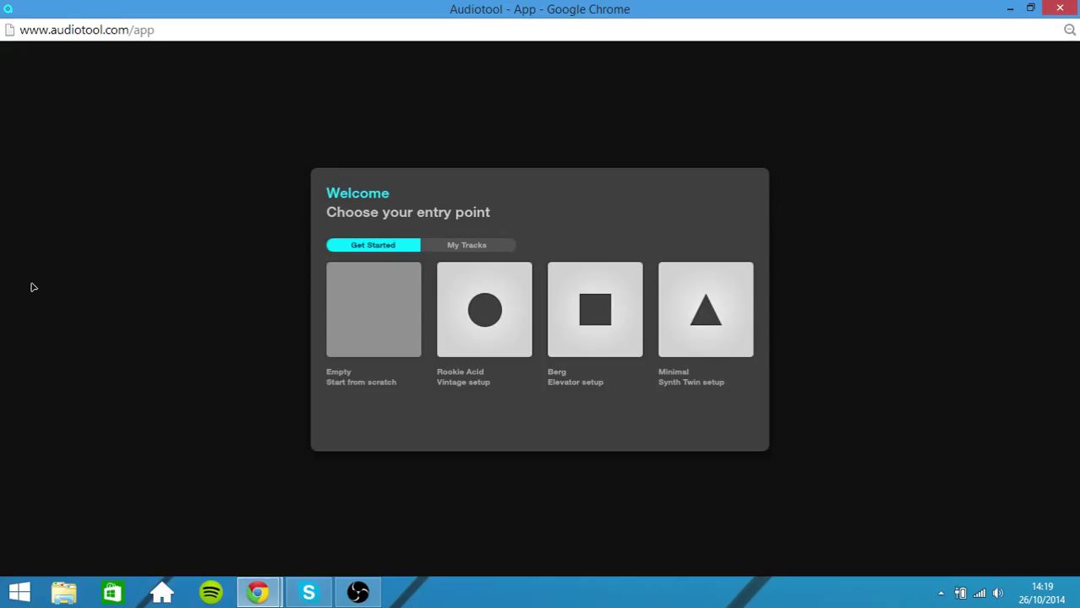
click(468, 247)
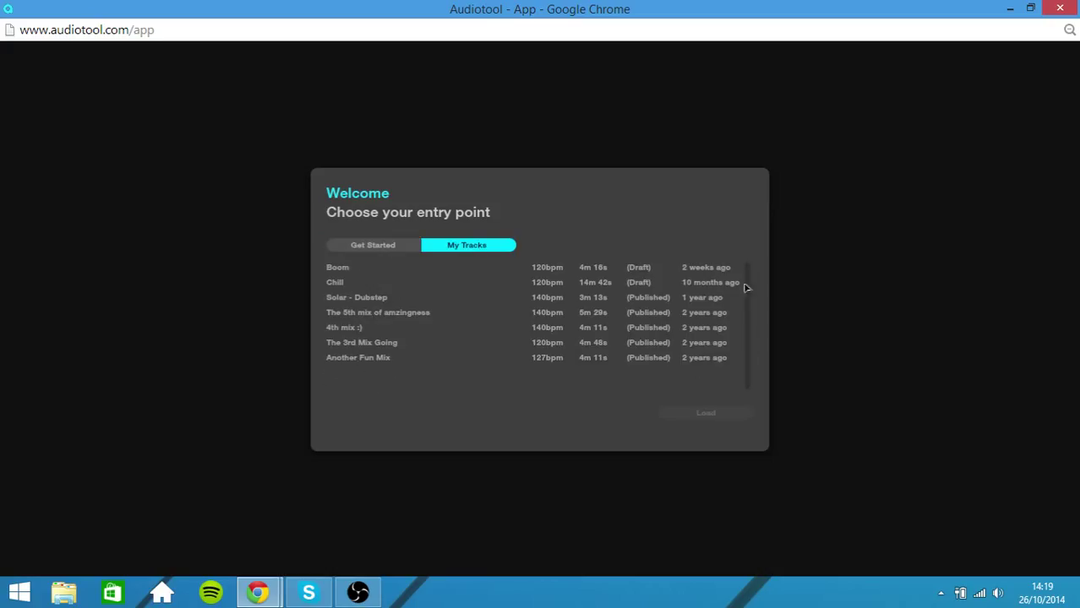
click(385, 251)
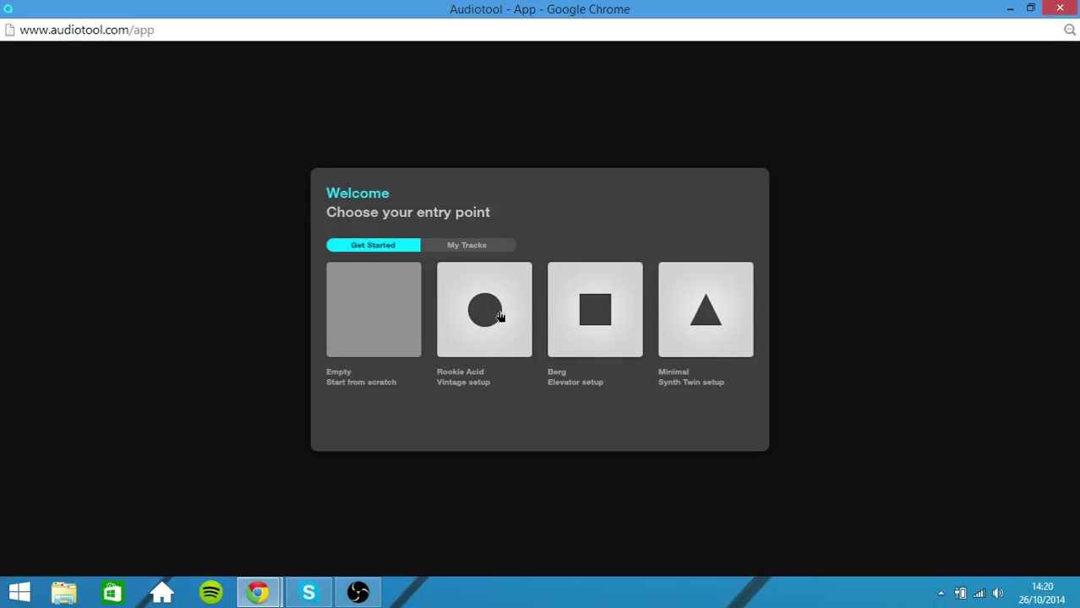
click(380, 309)
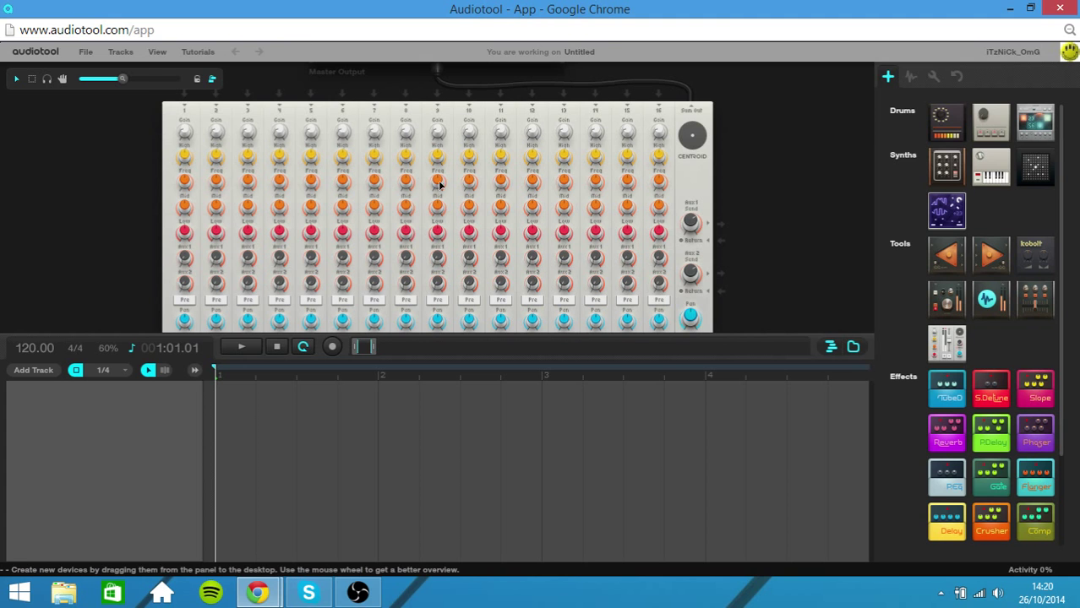
Step: Extend the timeline's loop range from bar 1 to about bar 101
drag(807, 217, 766, 315)
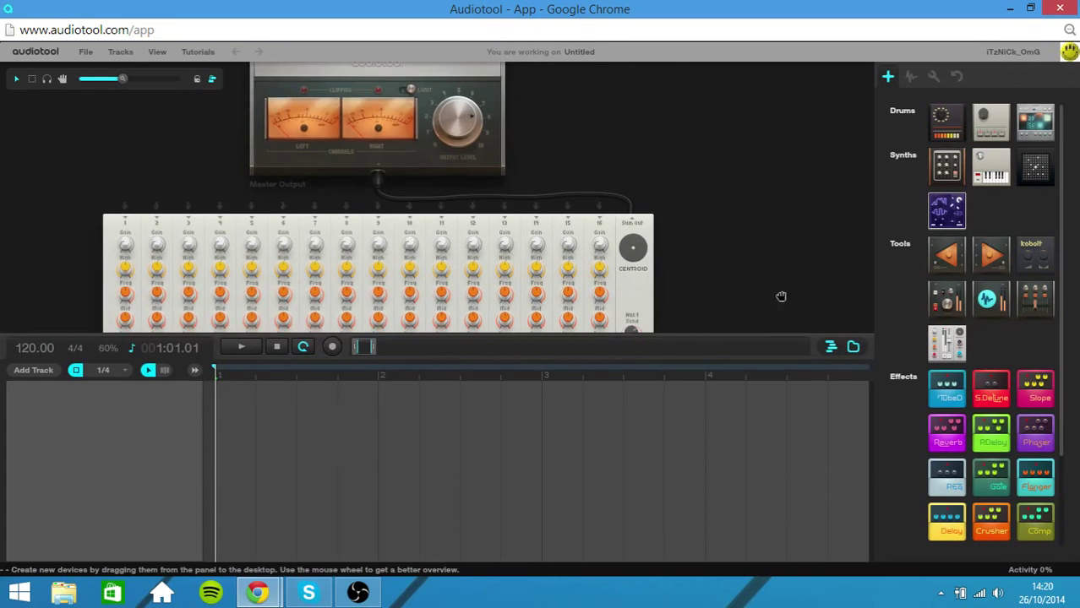
drag(122, 79, 88, 80)
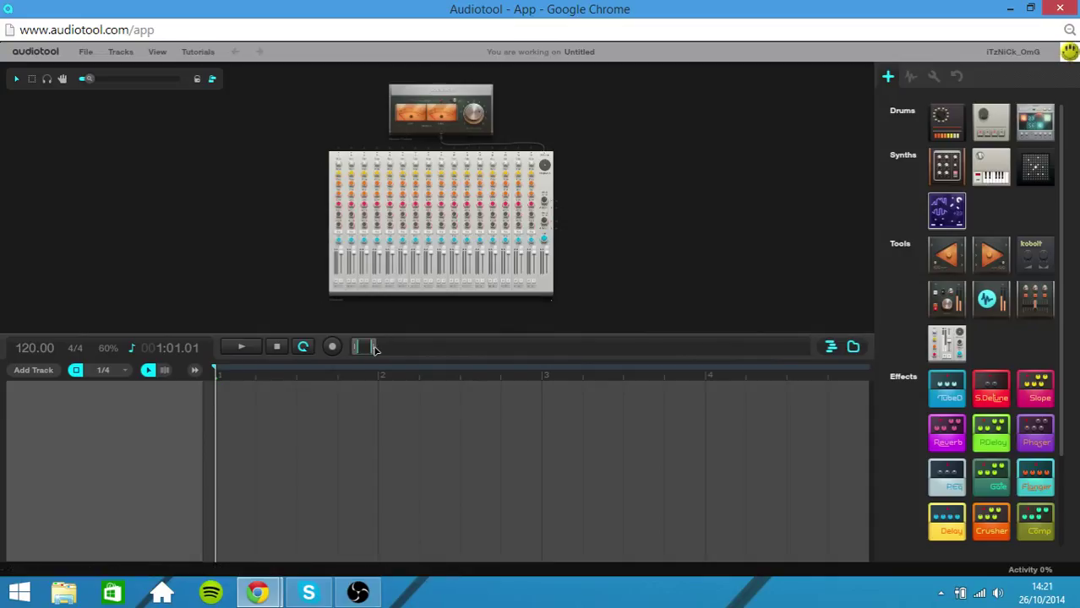
drag(375, 349, 737, 349)
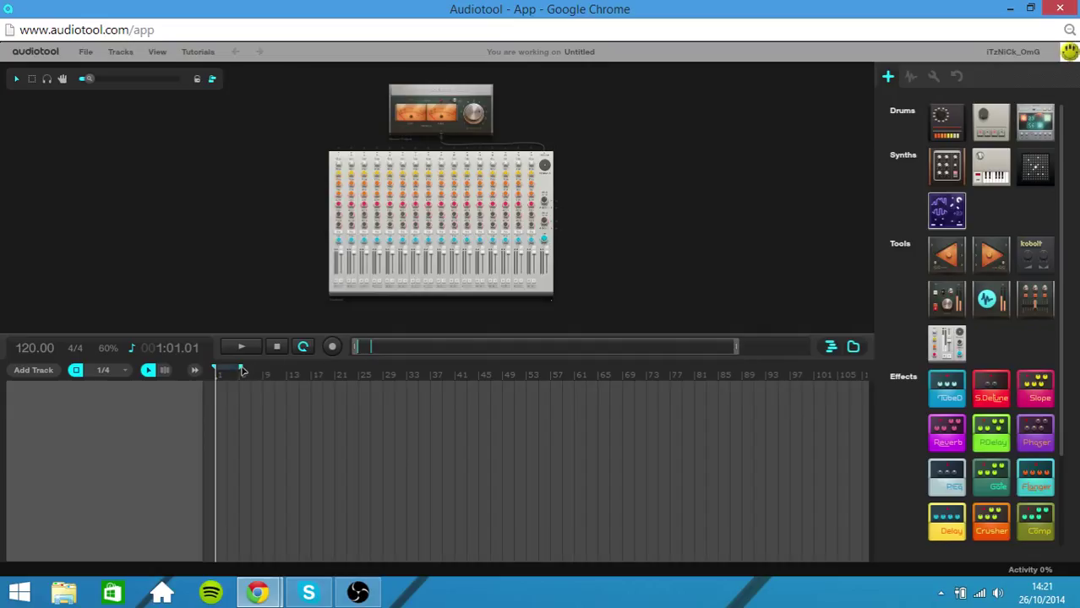
drag(242, 369, 816, 382)
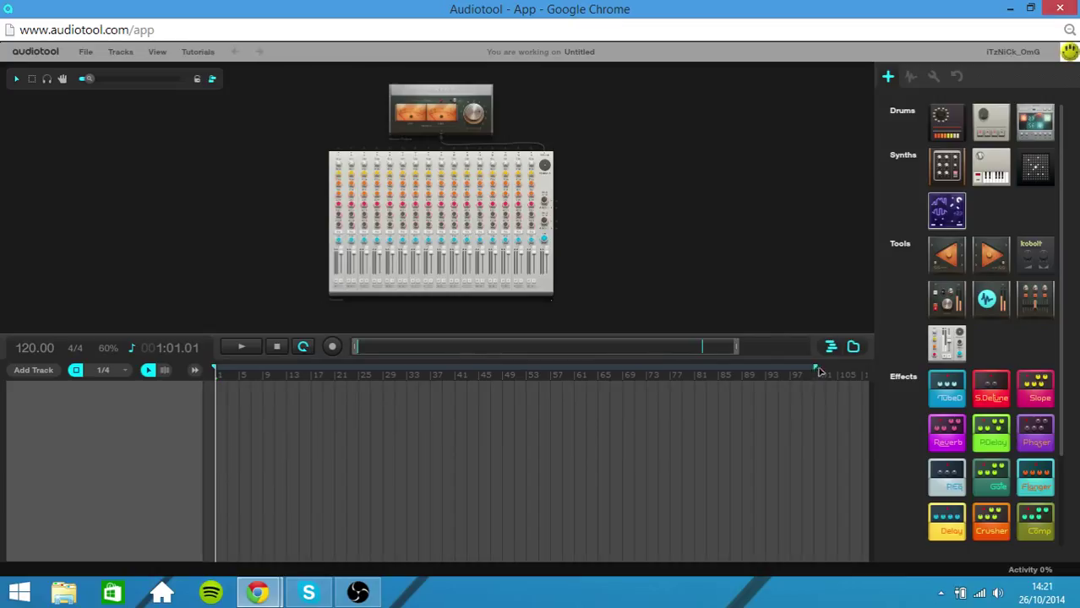
mouse_move(817, 372)
mouse_down()
mouse_move(255, 379)
mouse_move(815, 377)
mouse_up()
drag(736, 351, 400, 350)
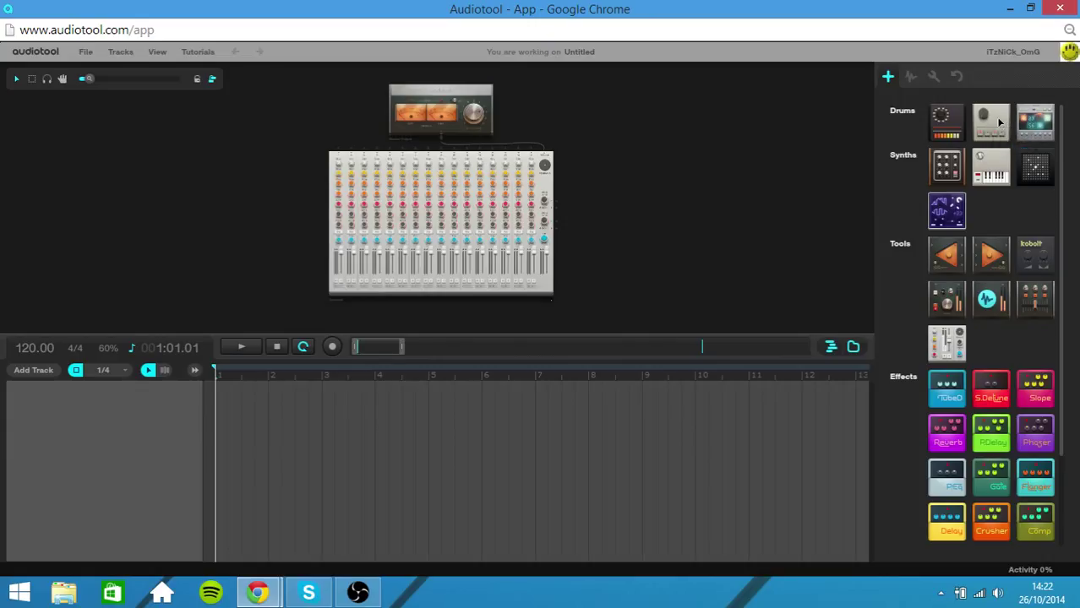
Step: Place a Beatbox 9 drum machine beside the mixer and add a Notes track for it to the timeline
drag(995, 122, 688, 156)
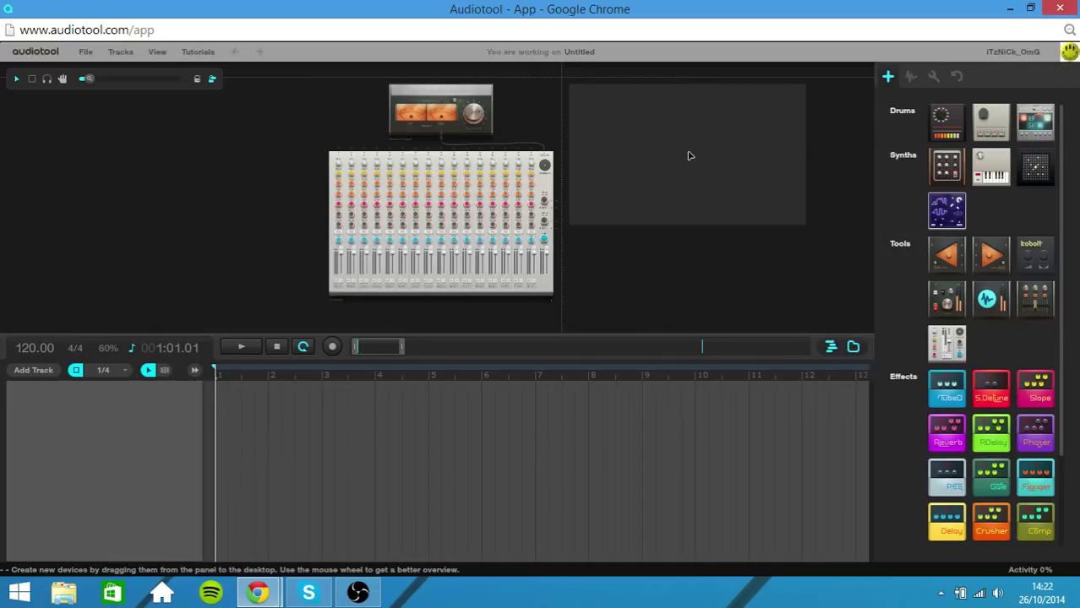
drag(688, 156, 689, 156)
click(34, 370)
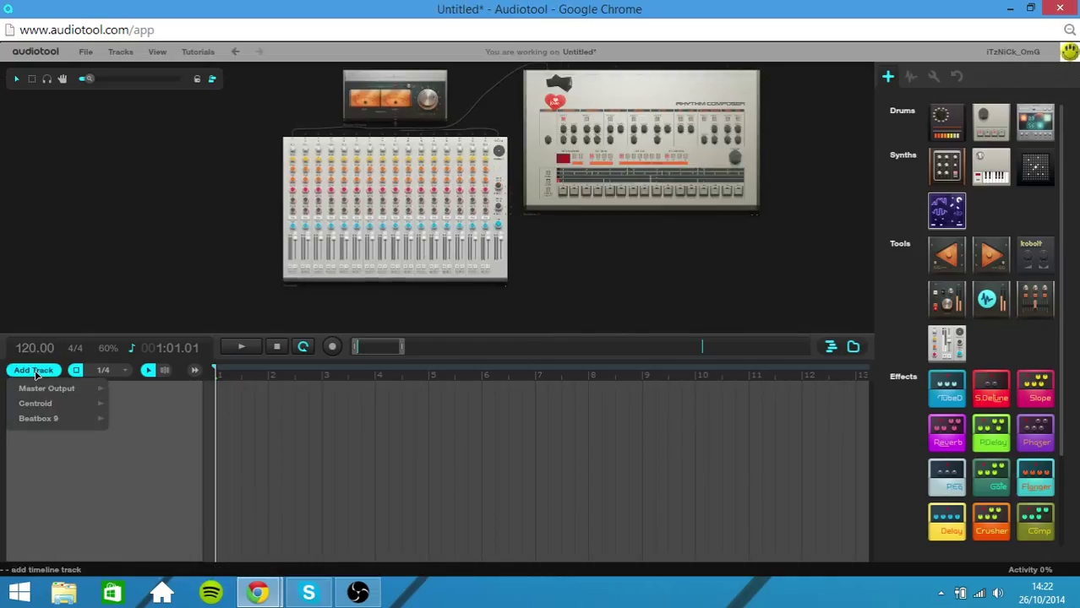
click(35, 370)
click(36, 370)
mouse_move(51, 391)
mouse_move(84, 418)
click(145, 389)
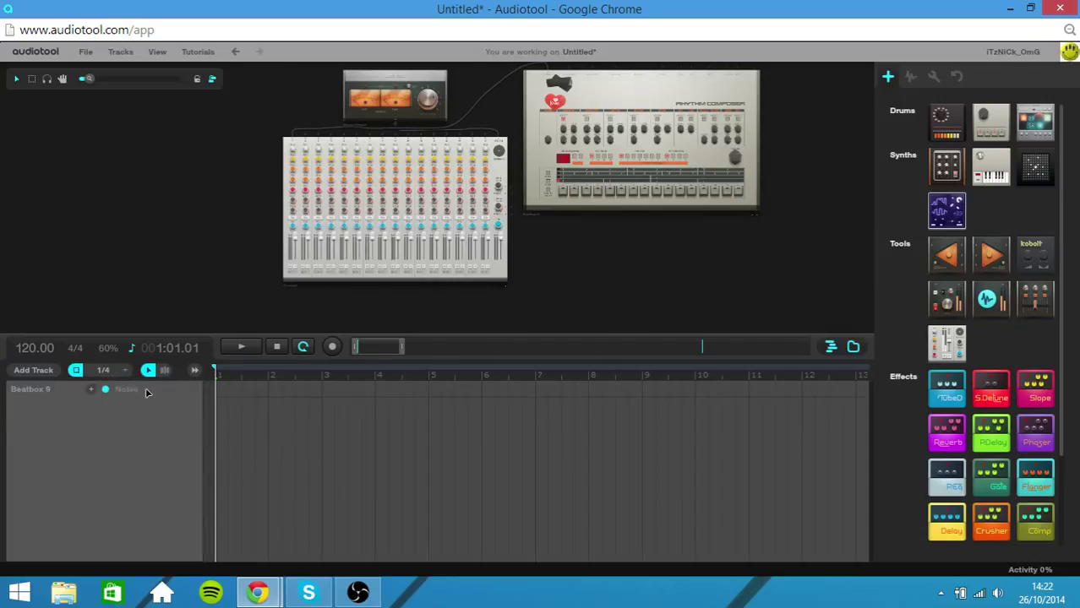
Step: Create a one-bar note region at bar 1 of the Beatbox 9 track and inspect its note editor
double_click(224, 391)
double_click(258, 393)
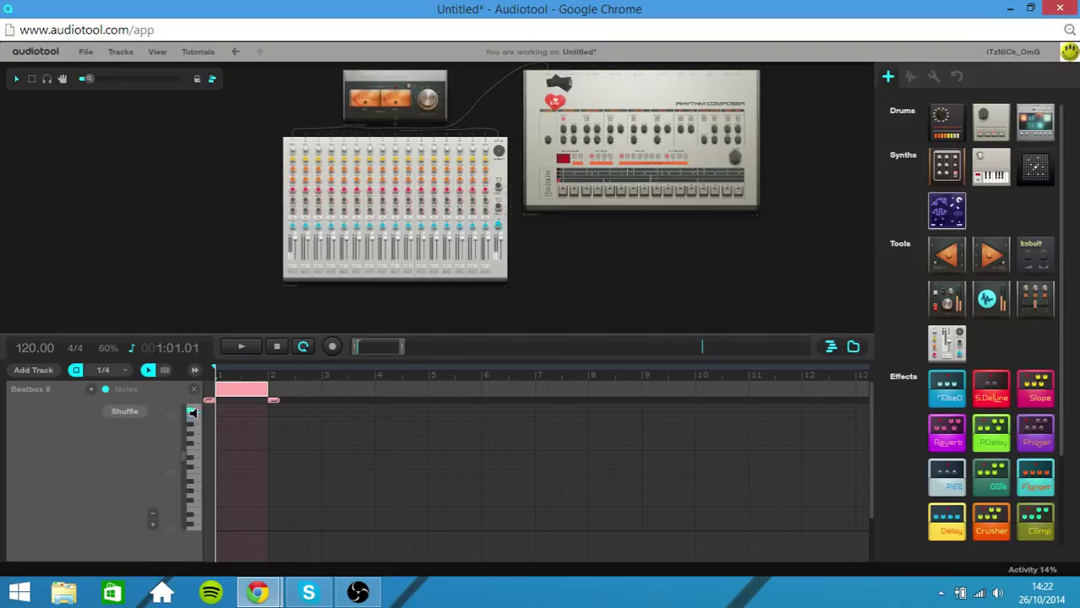
double_click(247, 390)
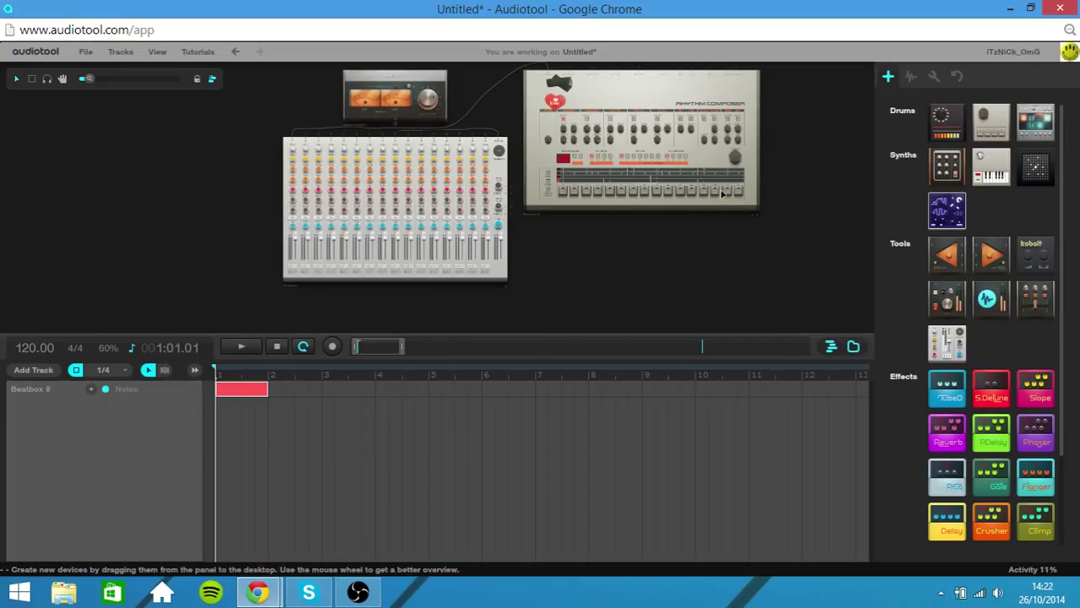
Step: Try a drum pattern with steps 1, 3, 5 and 8 on the Beatbox 9, play it back and clear the steps
drag(88, 80, 110, 81)
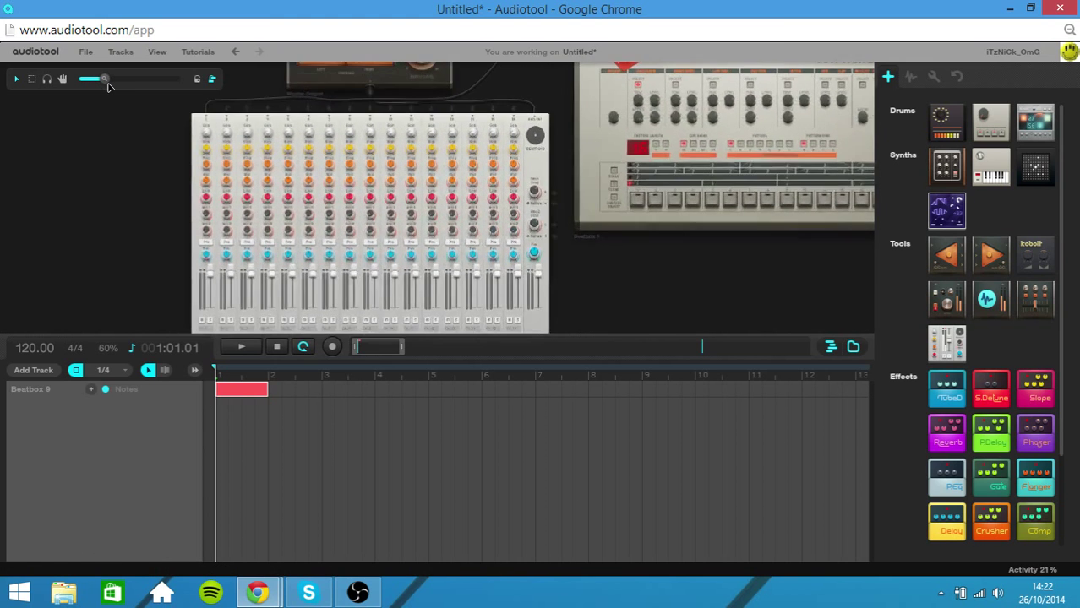
drag(627, 265, 422, 339)
mouse_move(708, 201)
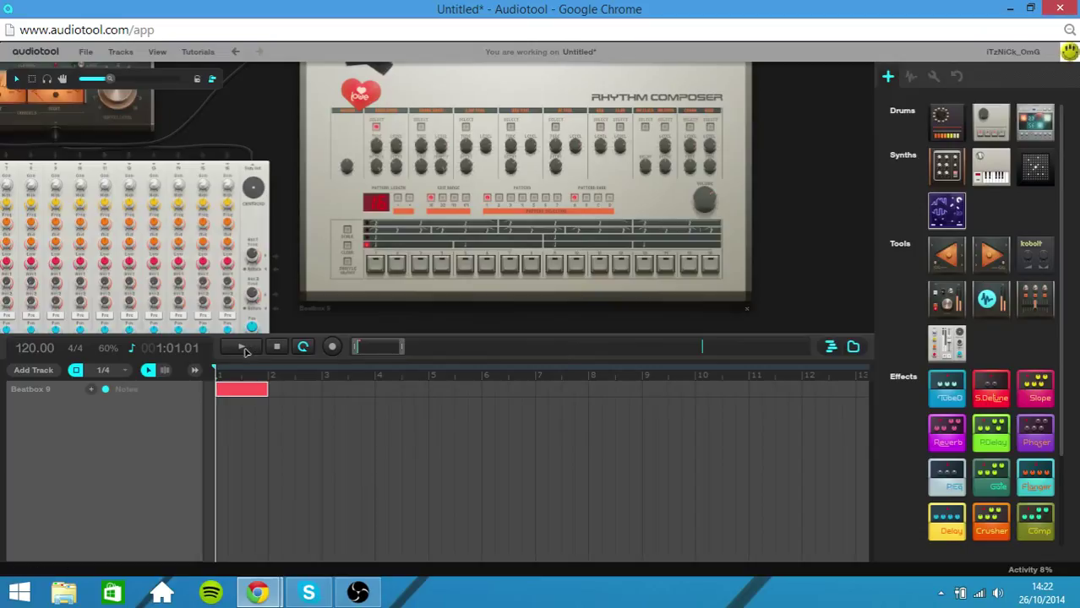
click(279, 348)
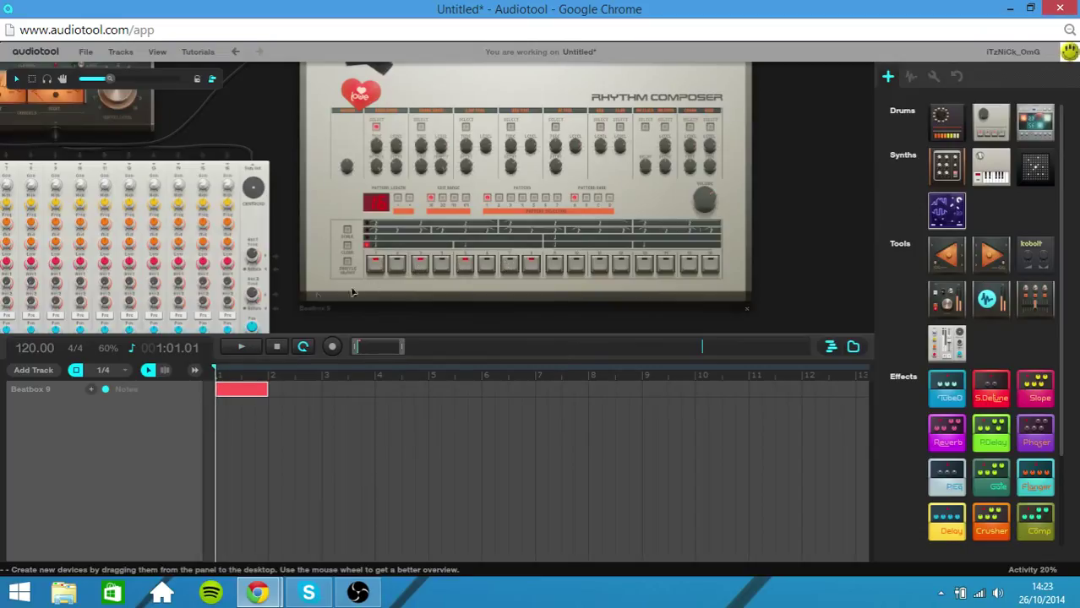
click(260, 348)
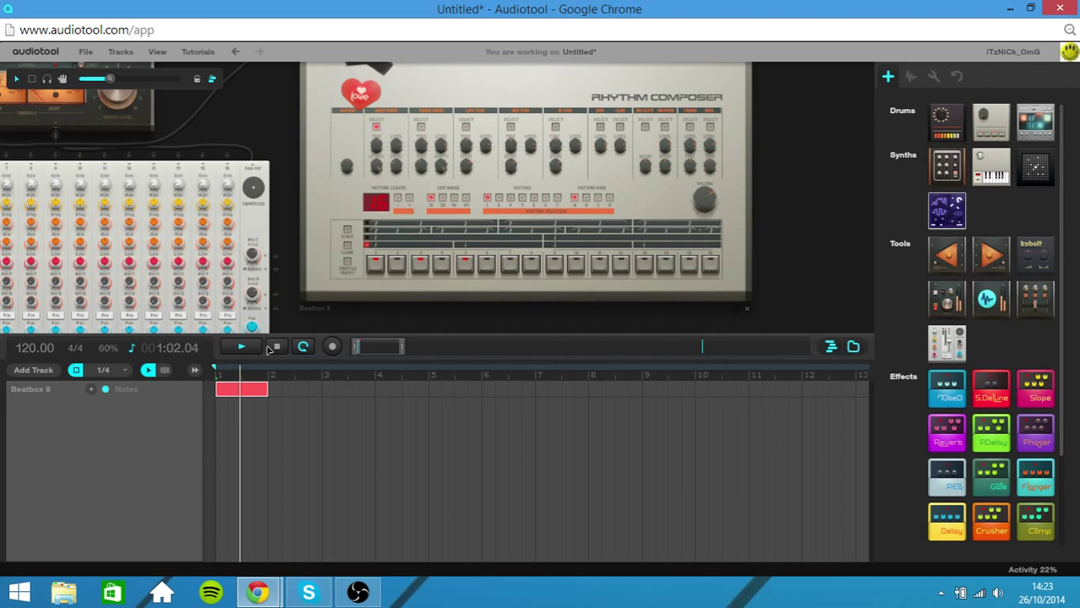
click(275, 347)
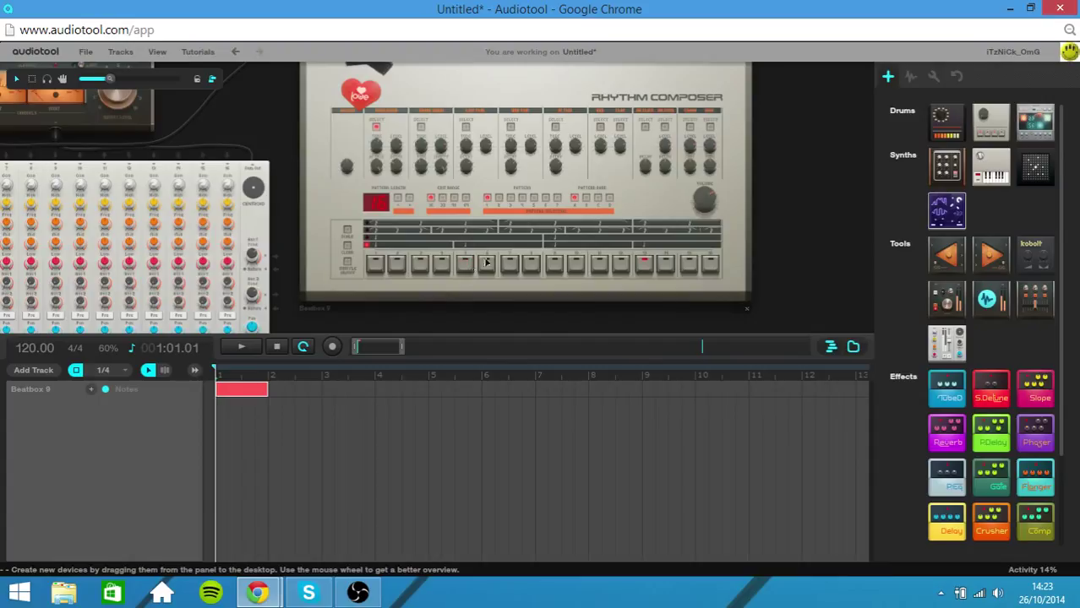
click(466, 266)
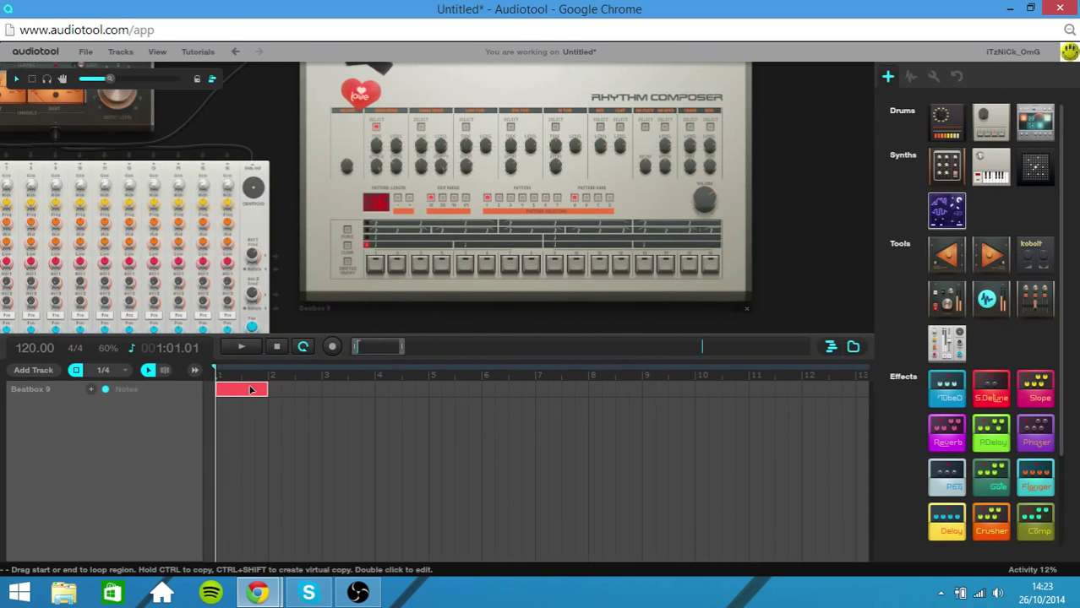
Step: Look through the list of built-in Audiotool tutorials
scroll(110, 175, down, 3)
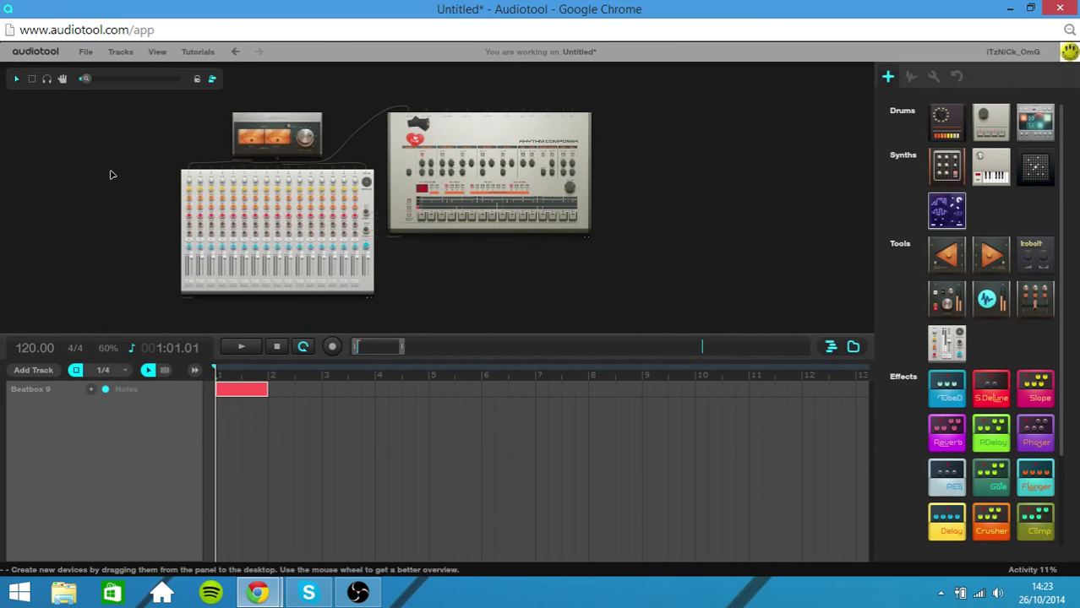
drag(110, 175, 153, 156)
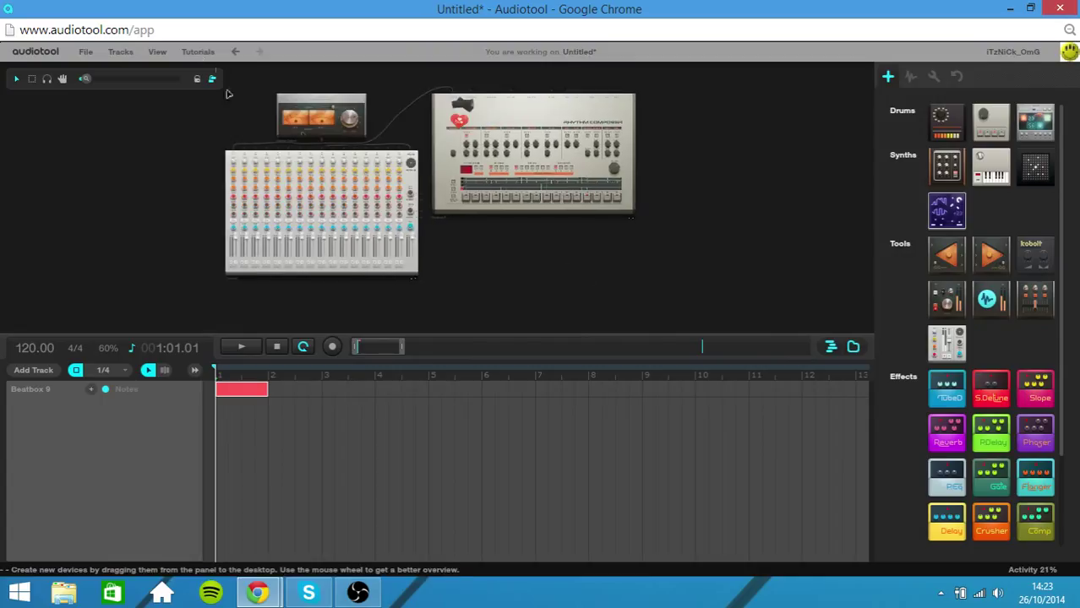
click(205, 55)
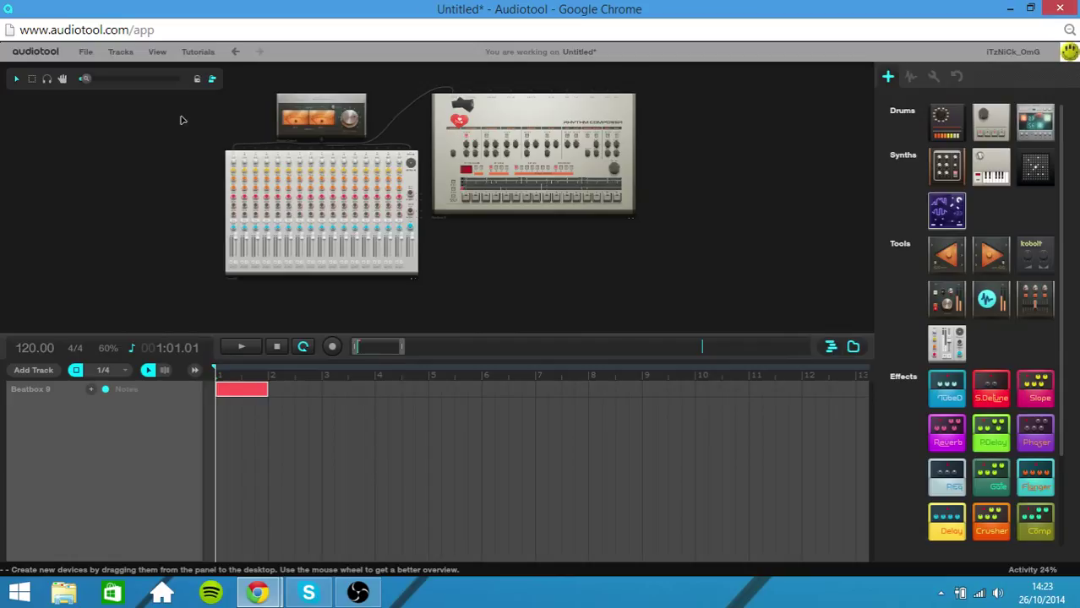
click(205, 53)
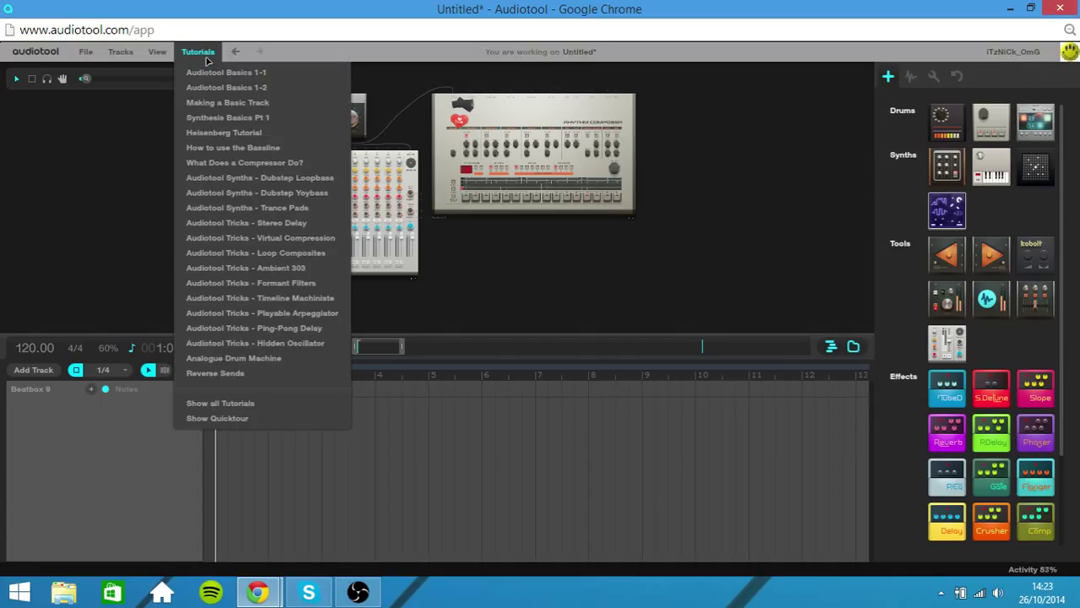
click(205, 60)
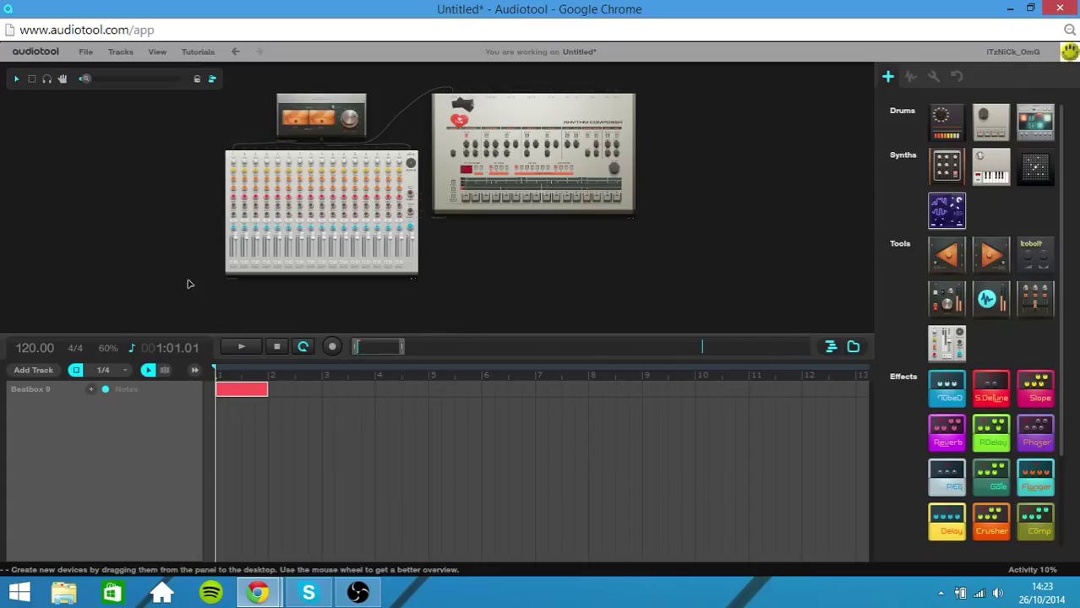
click(199, 53)
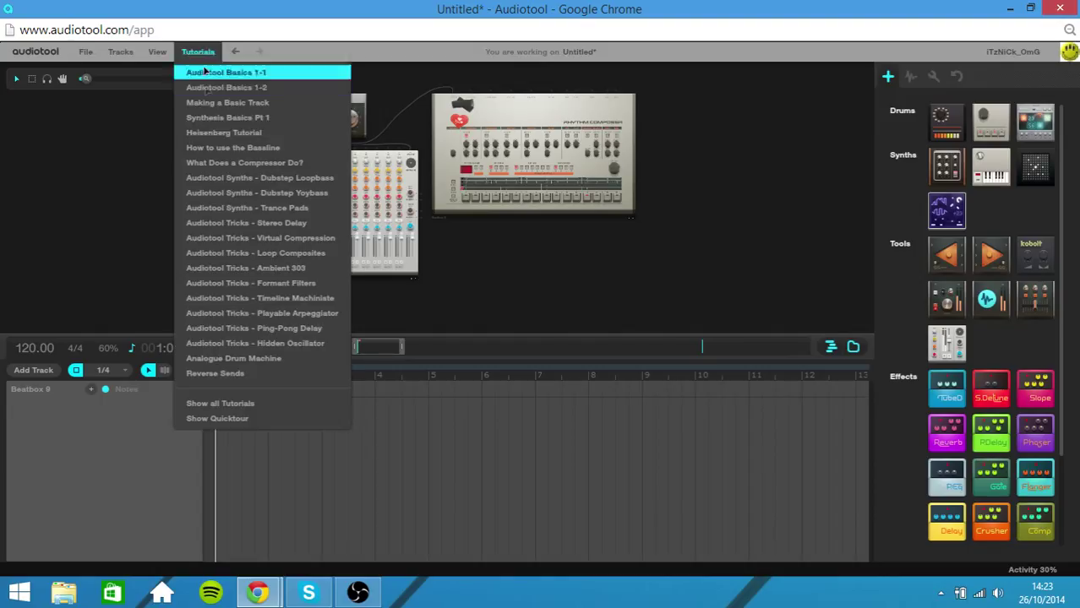
click(211, 59)
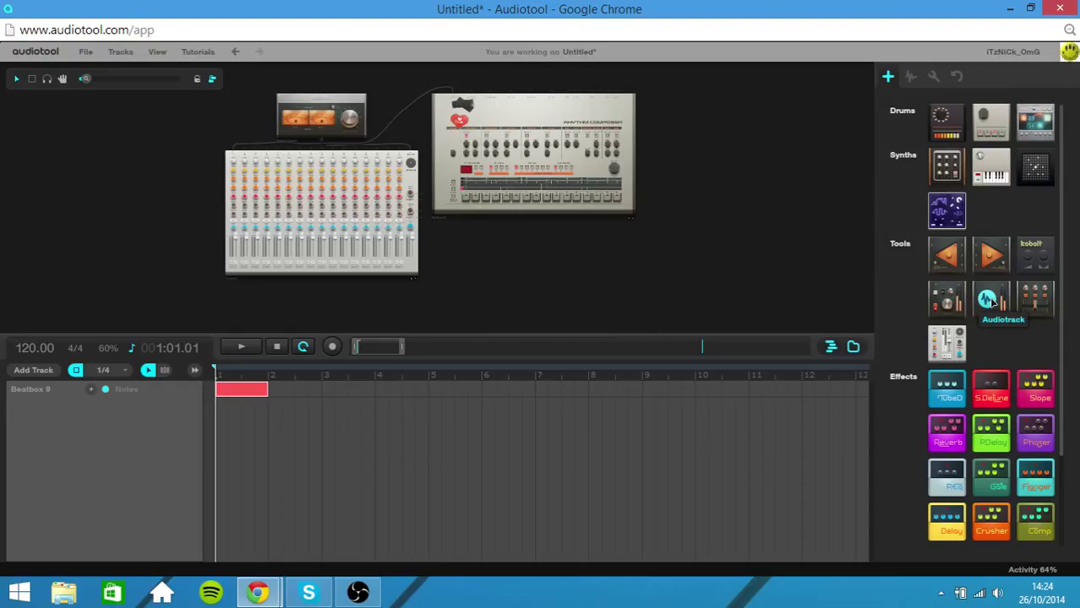
Step: Add three Audiotrack devices side by side beneath the Beatbox 9
drag(990, 301, 456, 270)
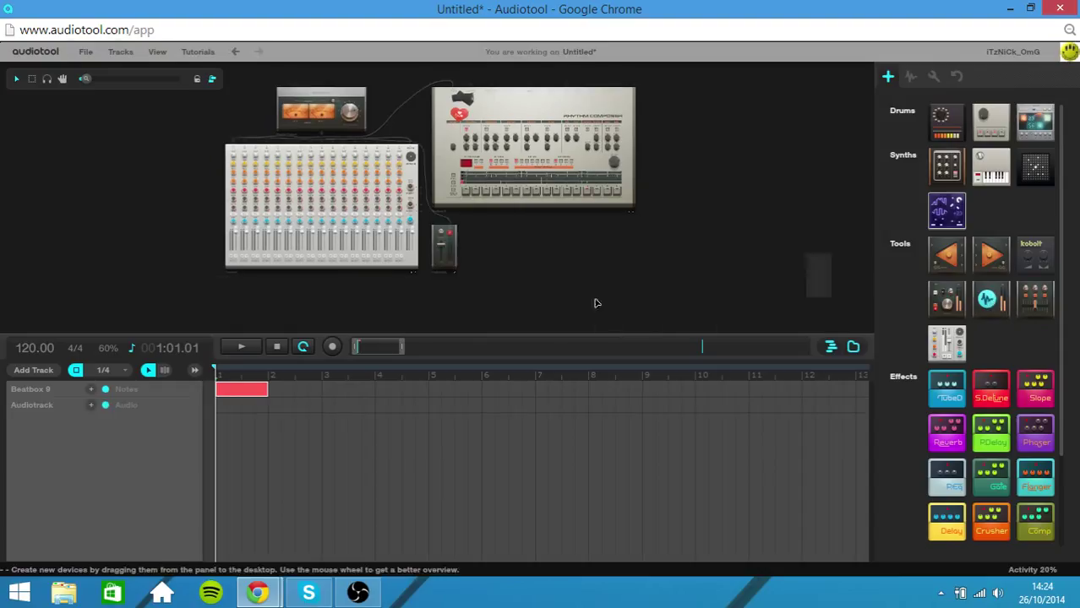
click(477, 250)
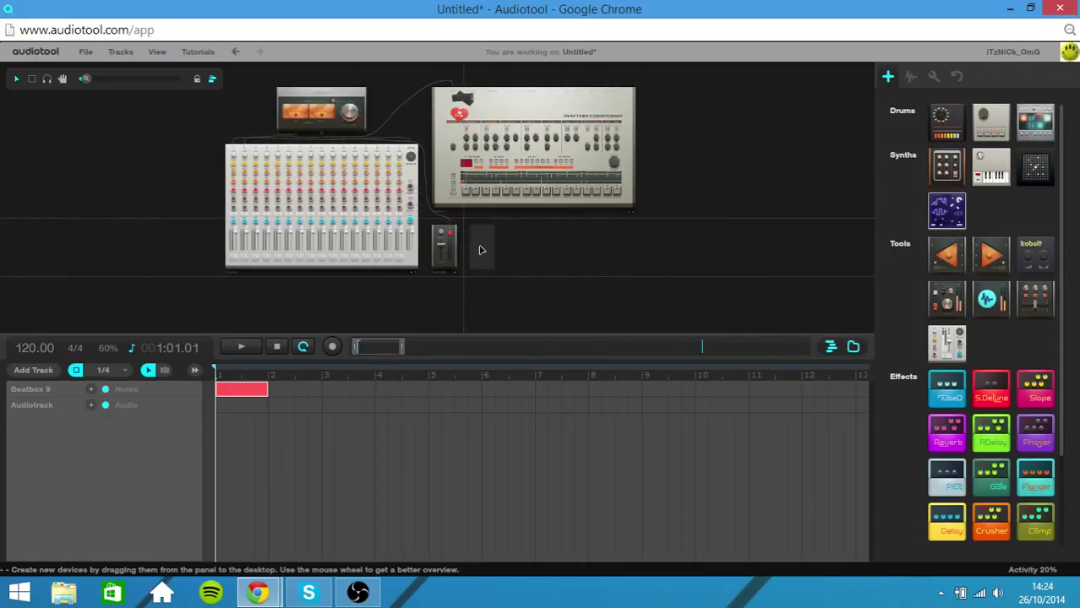
click(479, 250)
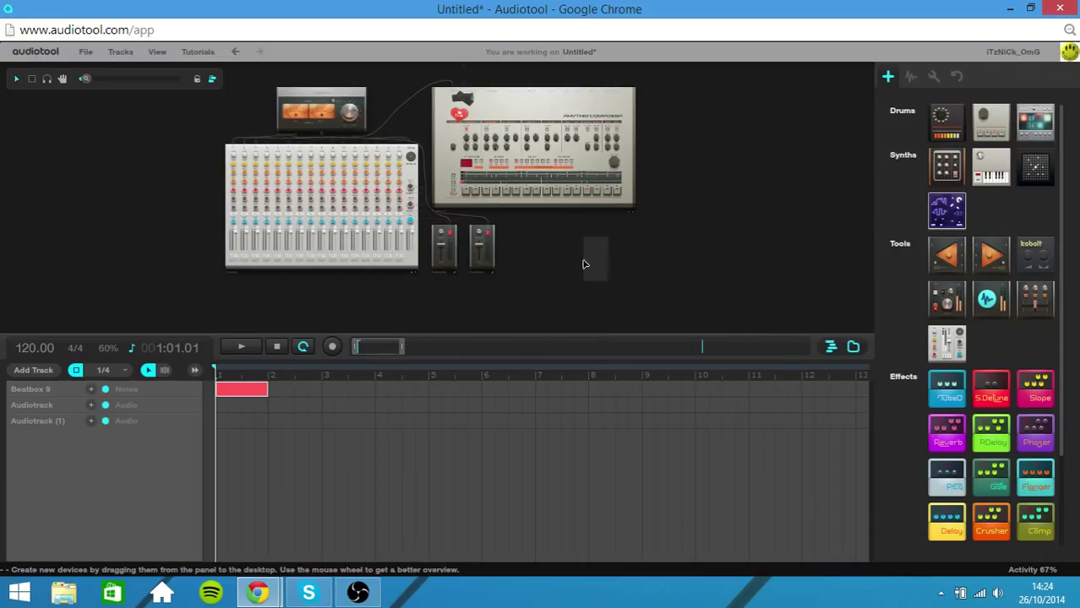
click(519, 250)
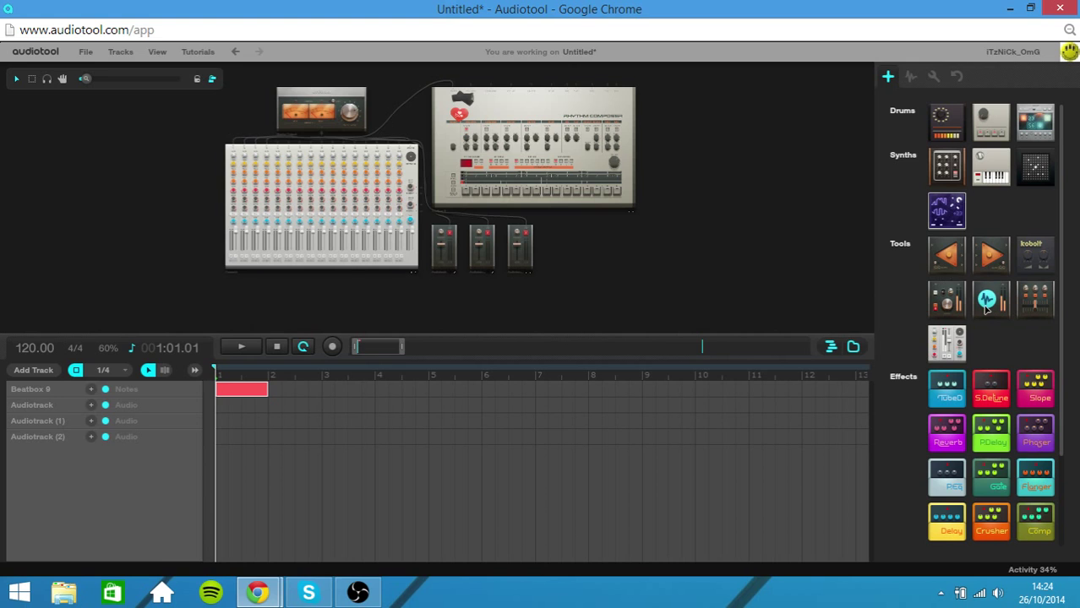
Step: Add a fourth Audiotrack device beside the three existing ones beneath the Beatbox 9
drag(986, 301, 557, 251)
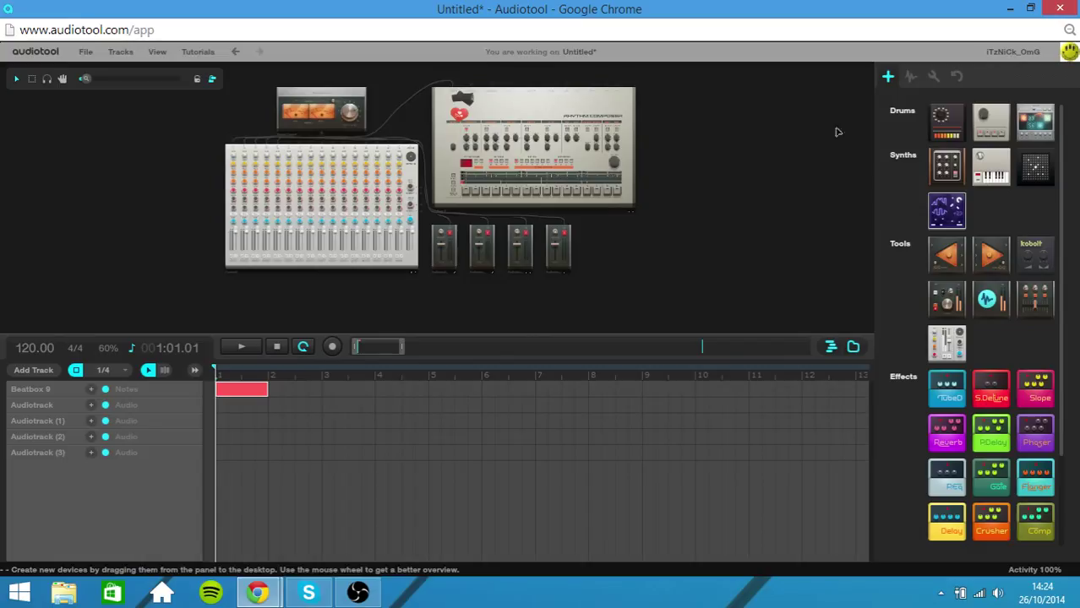
Step: Browse the loop samples and preview CI_120_F#_Dub Piano, dub effect 1, 2020_EP_123_DrumLp7 and Chocochok Don't stop the music
click(913, 80)
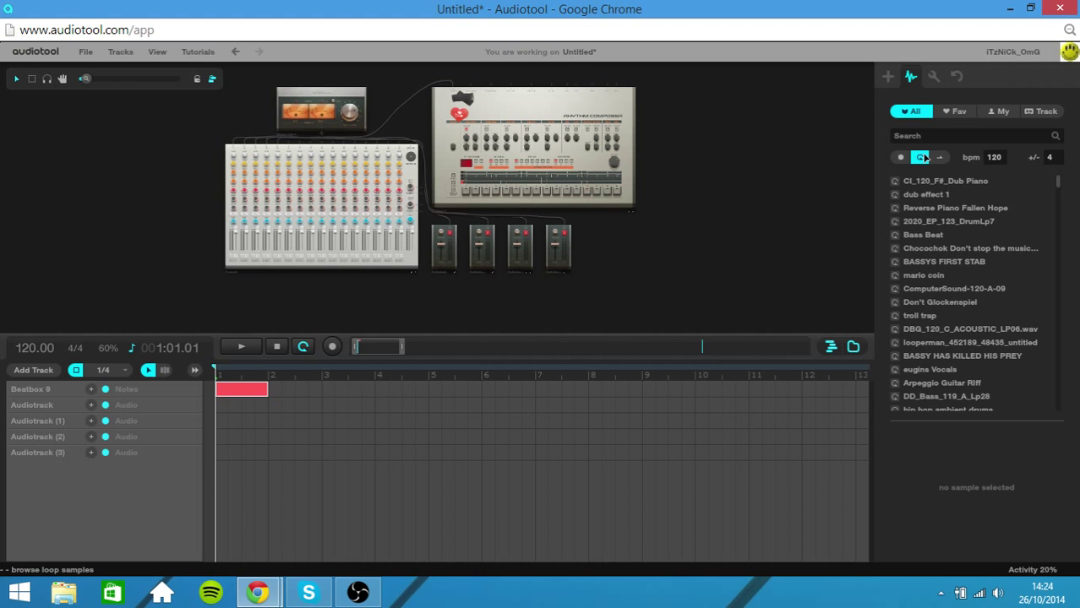
mouse_move(1057, 183)
mouse_down()
mouse_move(1071, 325)
mouse_move(1070, 177)
mouse_up()
scroll(1069, 270, down, 1)
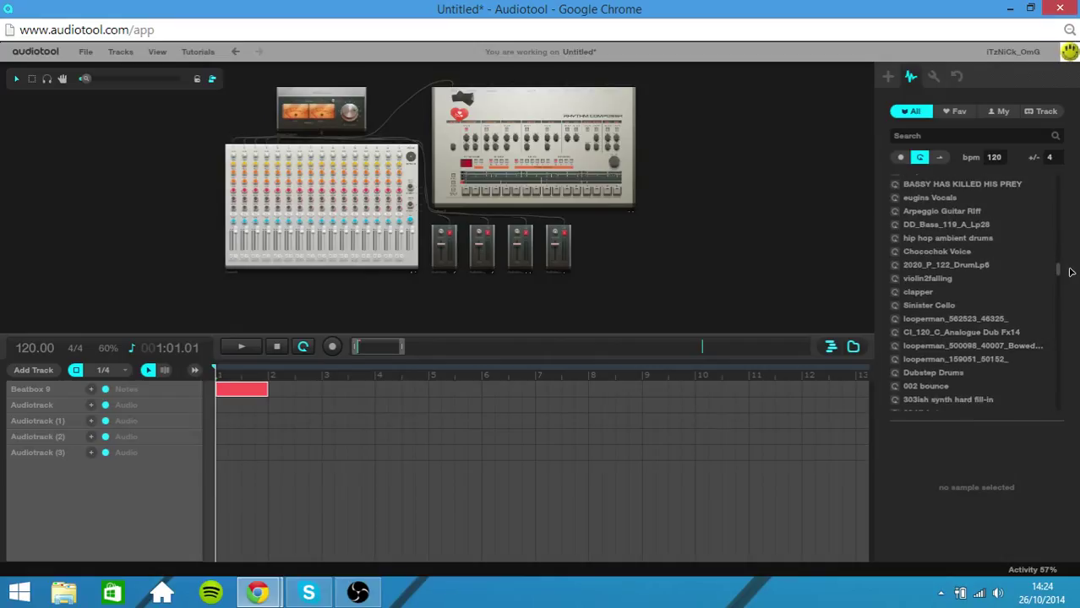
drag(1059, 270, 1056, 182)
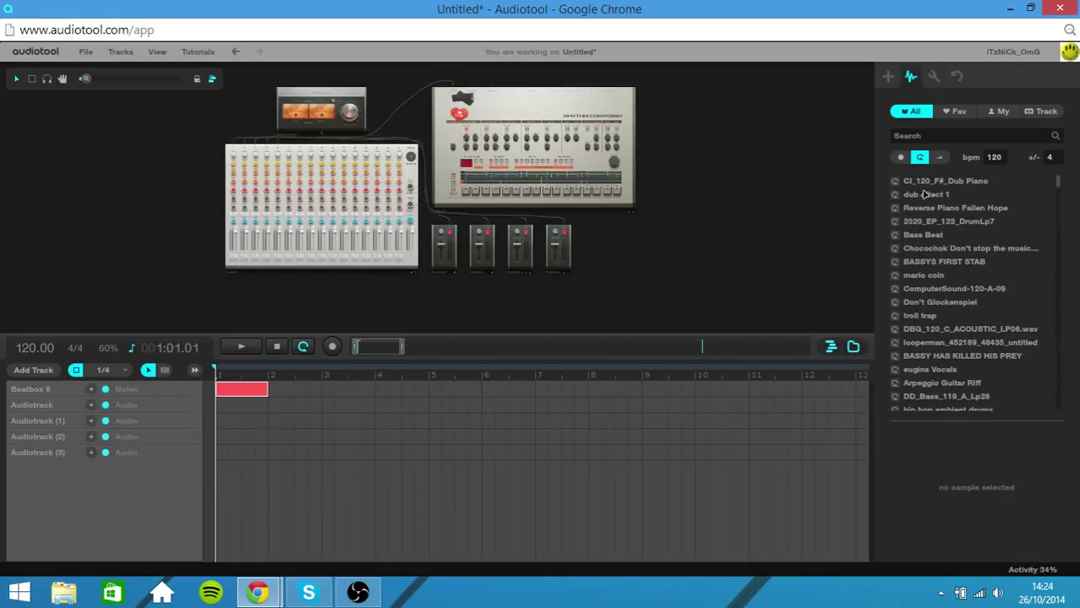
click(896, 183)
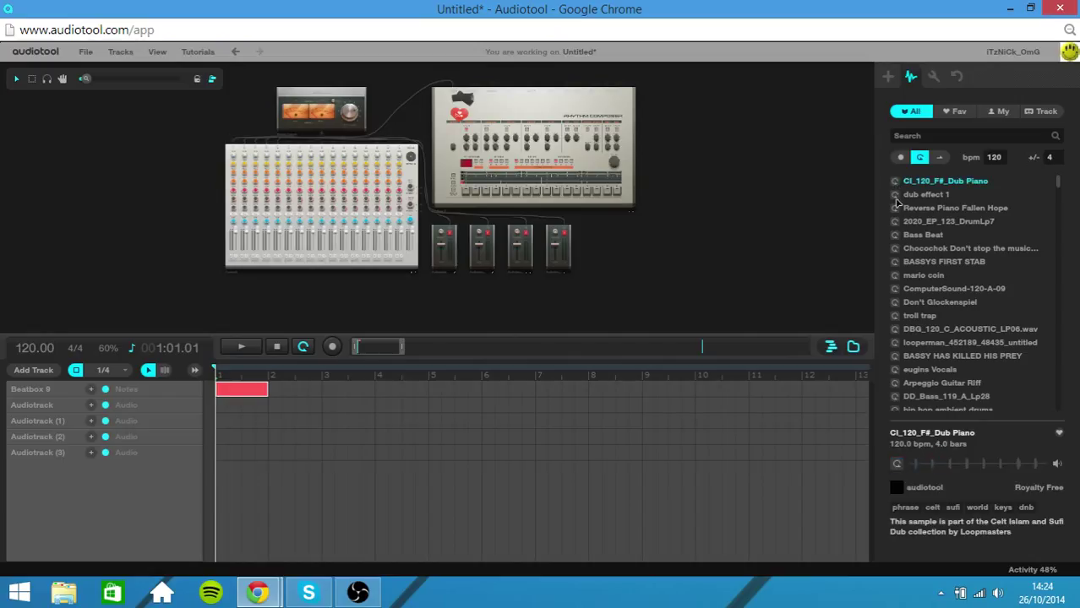
click(895, 196)
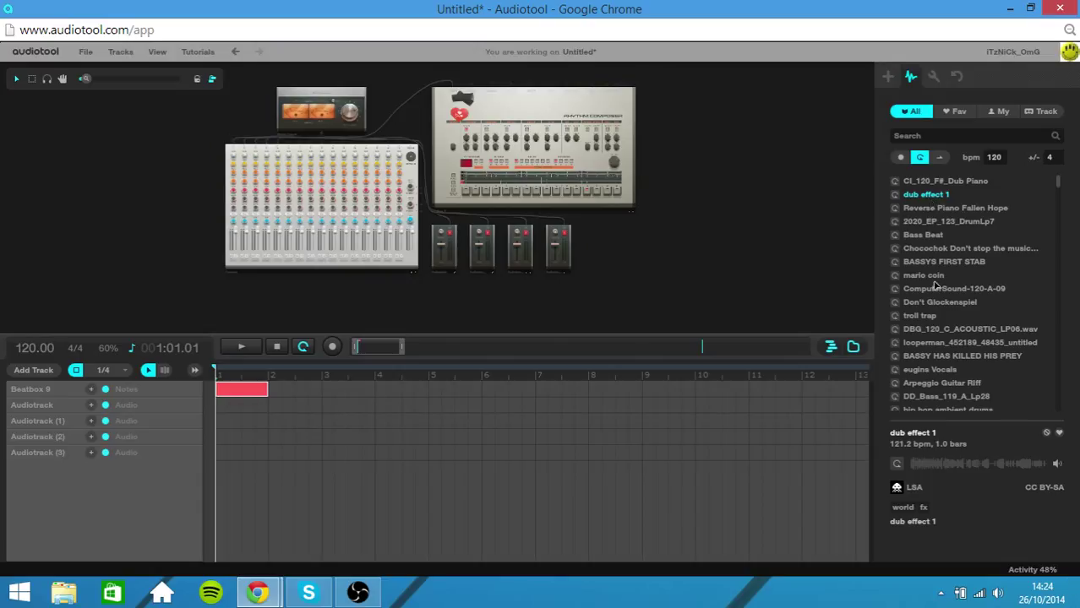
click(896, 223)
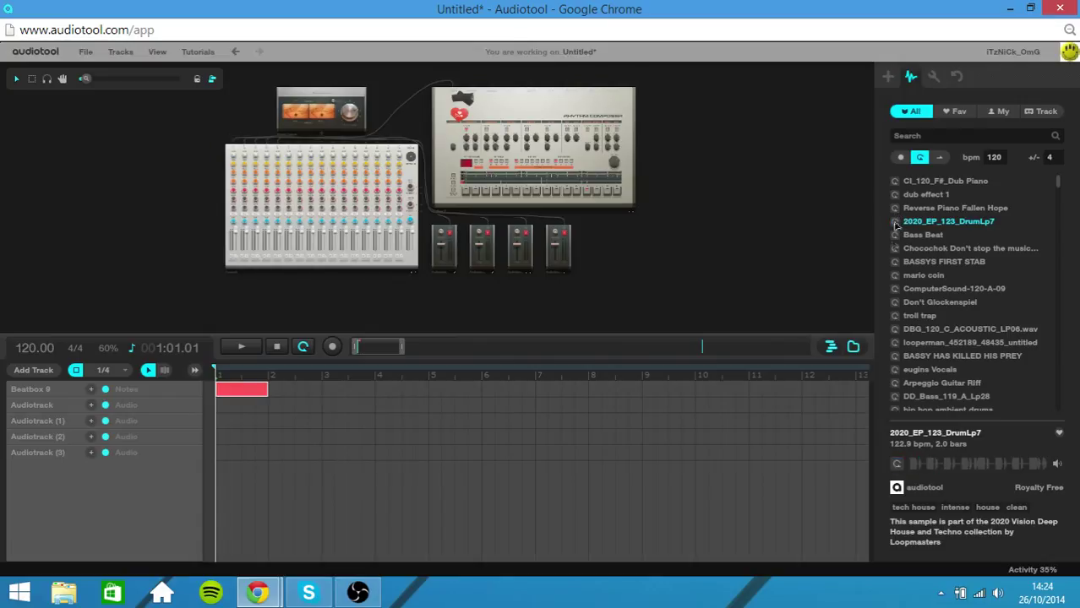
click(896, 251)
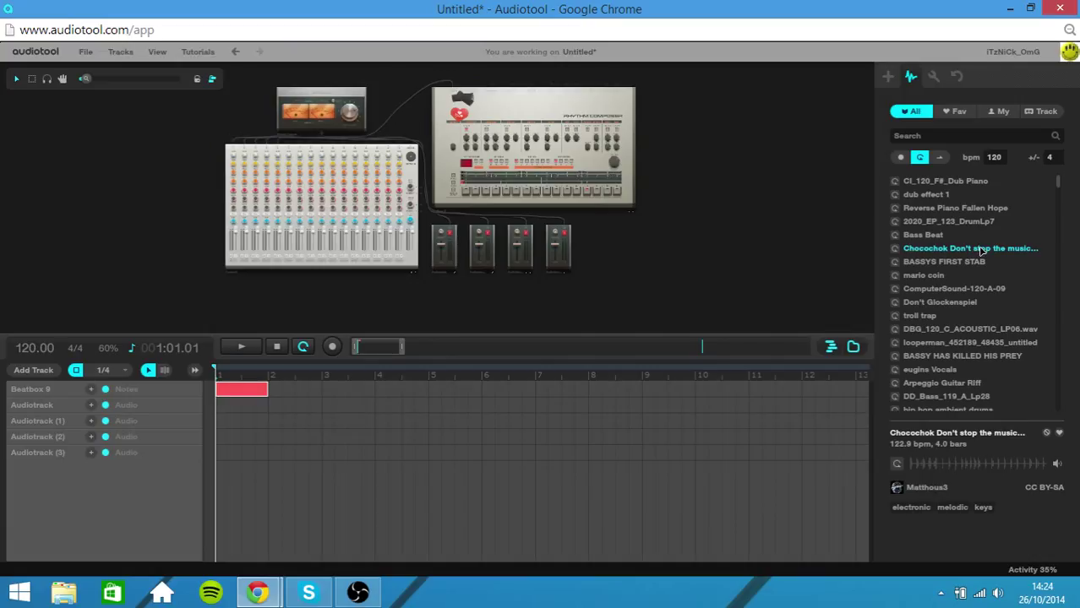
Step: Place the Chocochok Don't stop the music sample at bar 1 of the first Audiotrack and loop the Beatbox 9 region to bar 5
drag(993, 250, 952, 260)
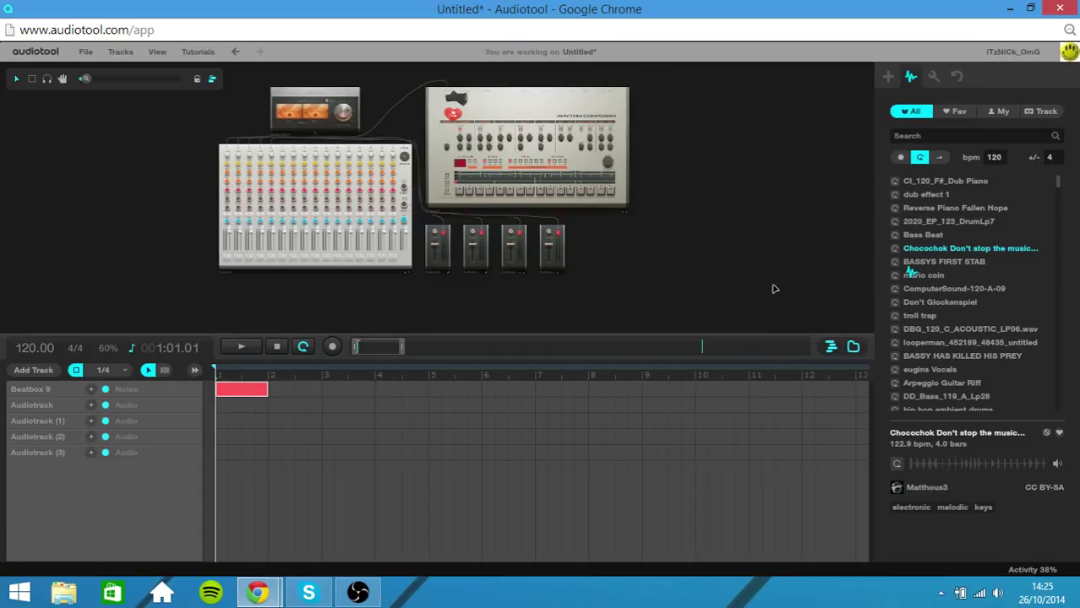
drag(771, 289, 216, 408)
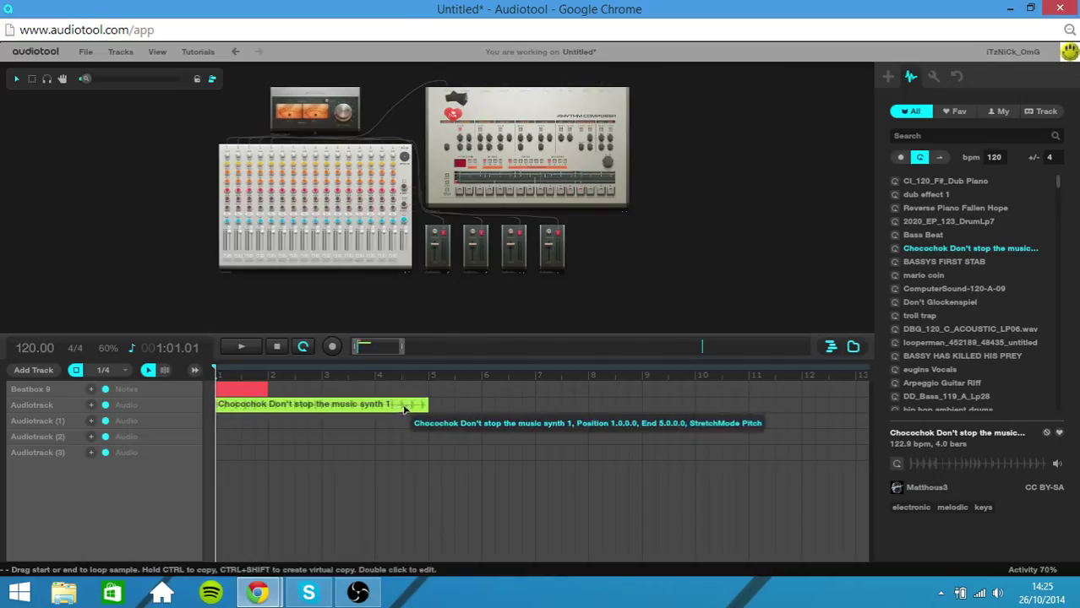
drag(265, 394, 427, 394)
Step: Fill the one-bar Beatbox 9 loop with quarter notes on all four beats, plus higher notes on beats 2 and 4
double_click(252, 393)
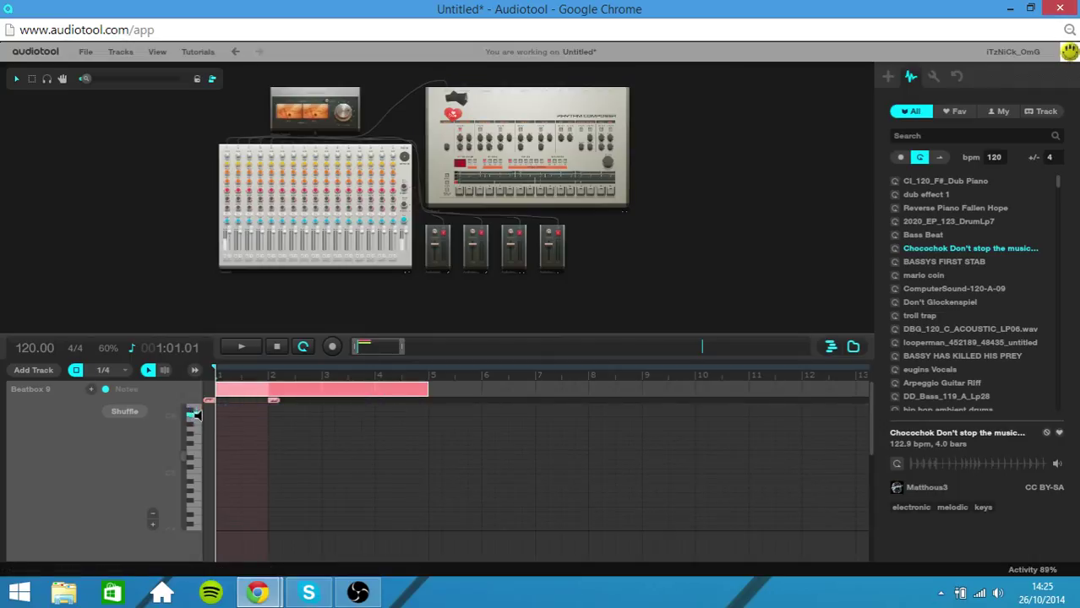
double_click(229, 415)
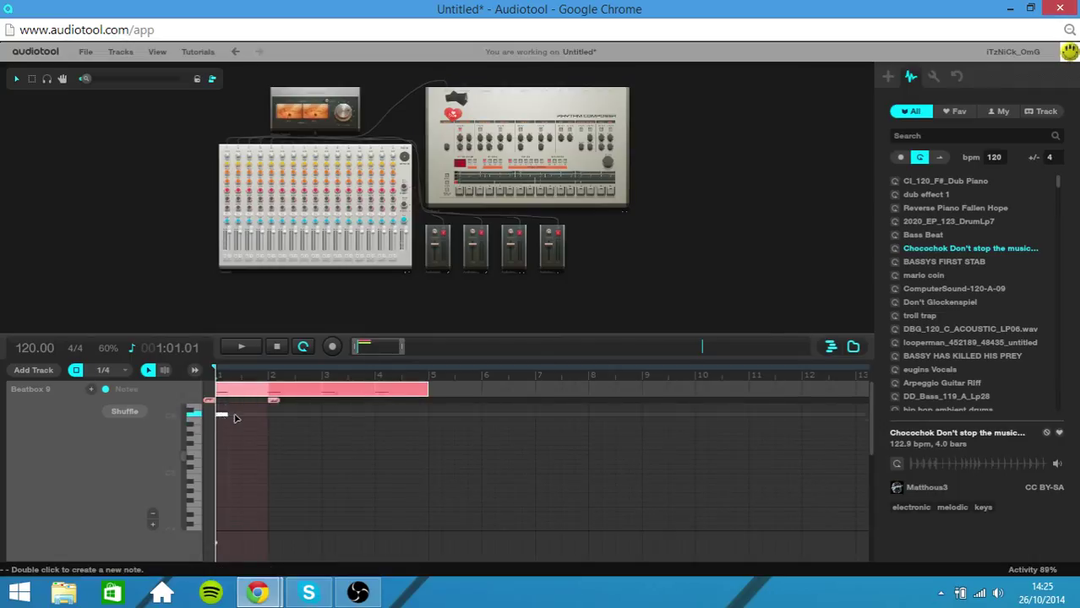
double_click(241, 415)
double_click(255, 415)
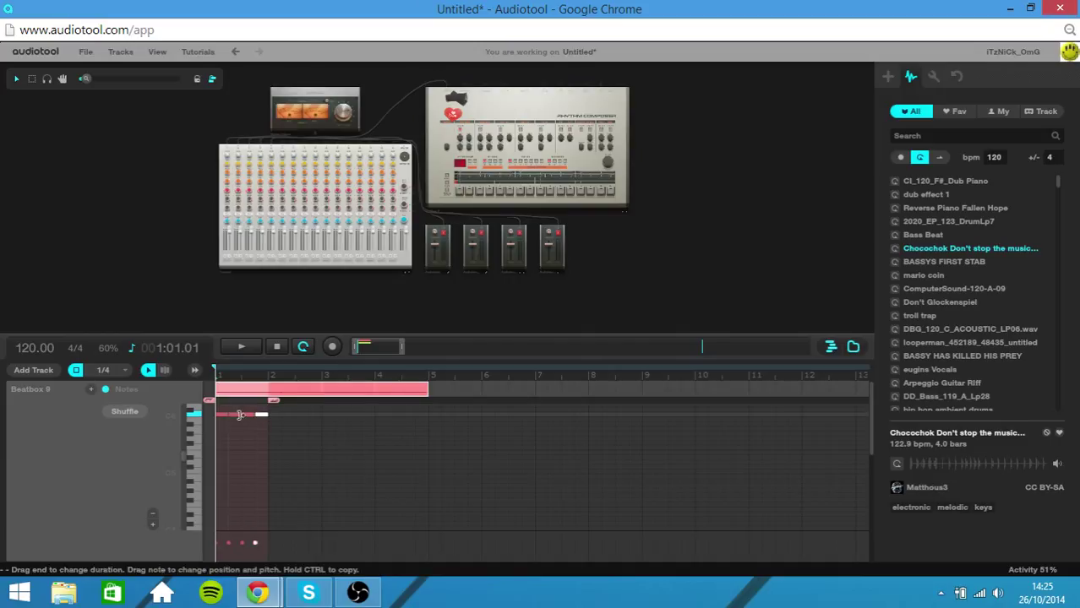
double_click(258, 412)
click(262, 413)
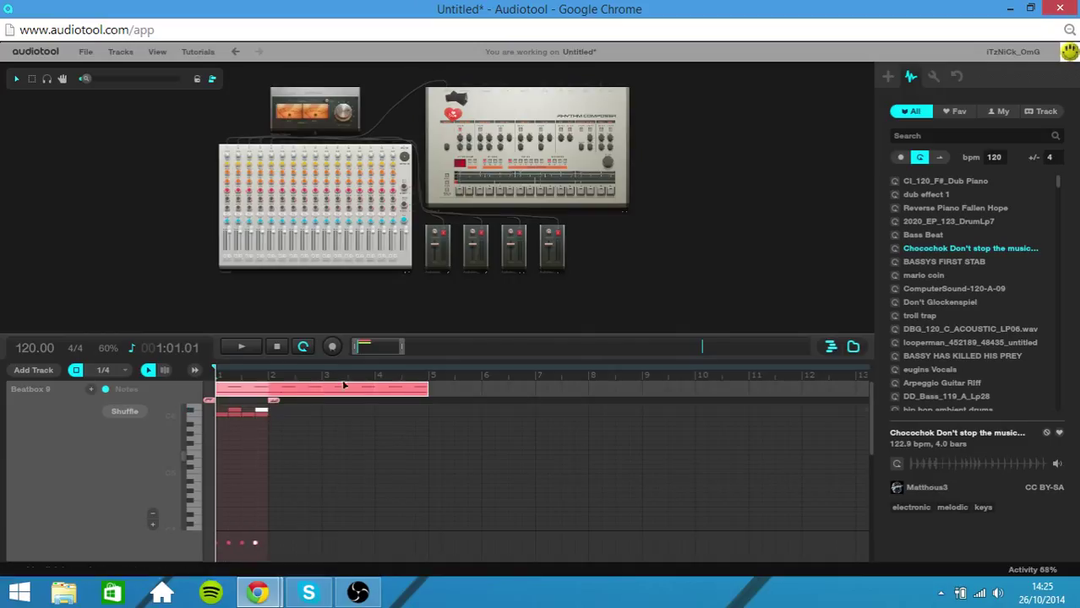
Step: Try a lower note on beat 1 of the Beatbox 9 loop, remove it and return to the track overview
drag(401, 348, 372, 347)
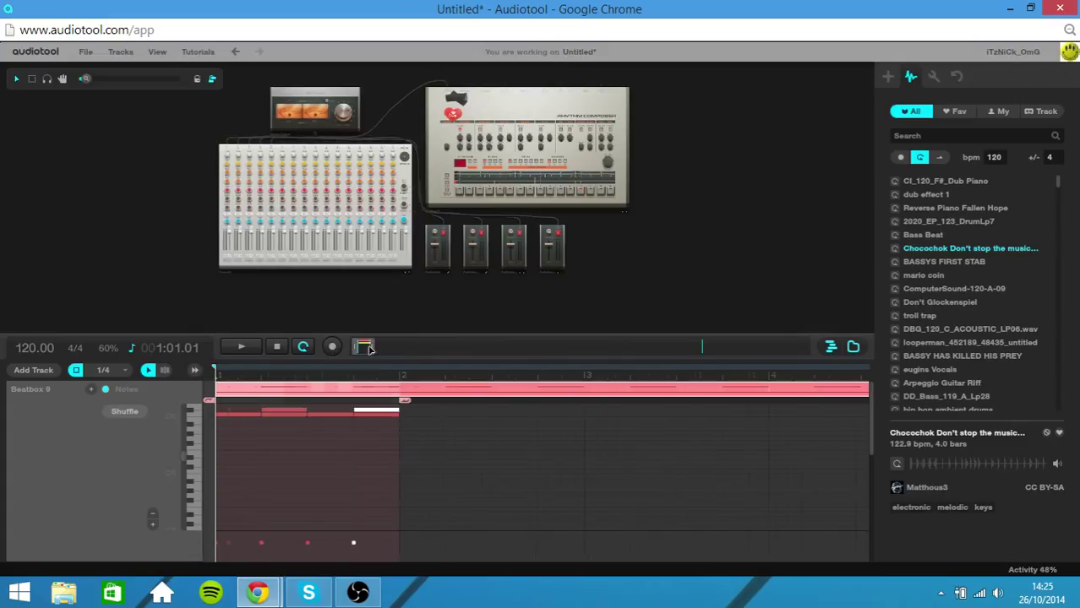
double_click(259, 423)
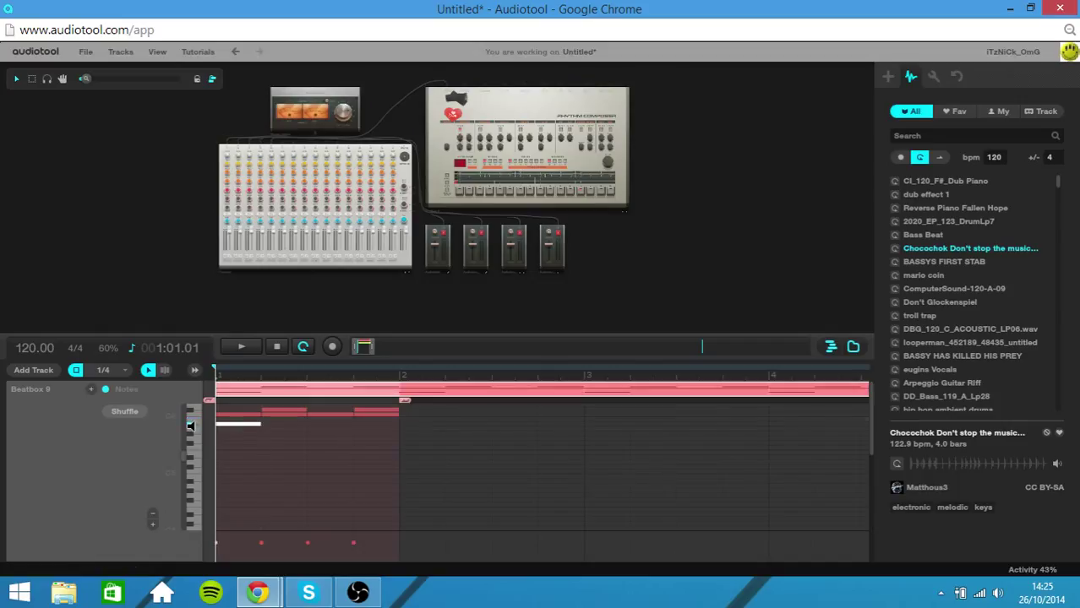
double_click(248, 426)
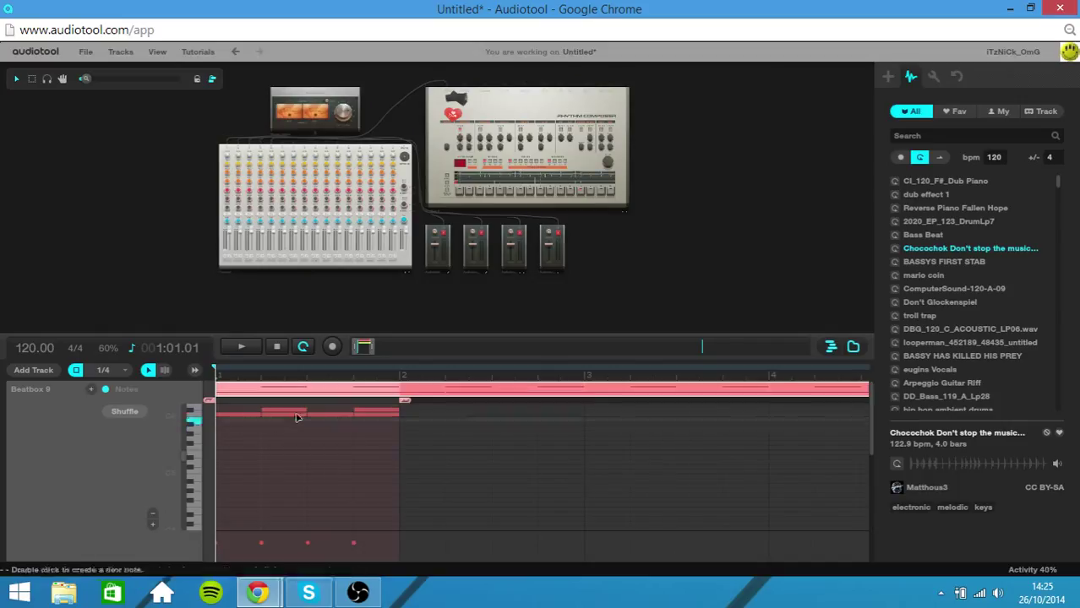
click(362, 347)
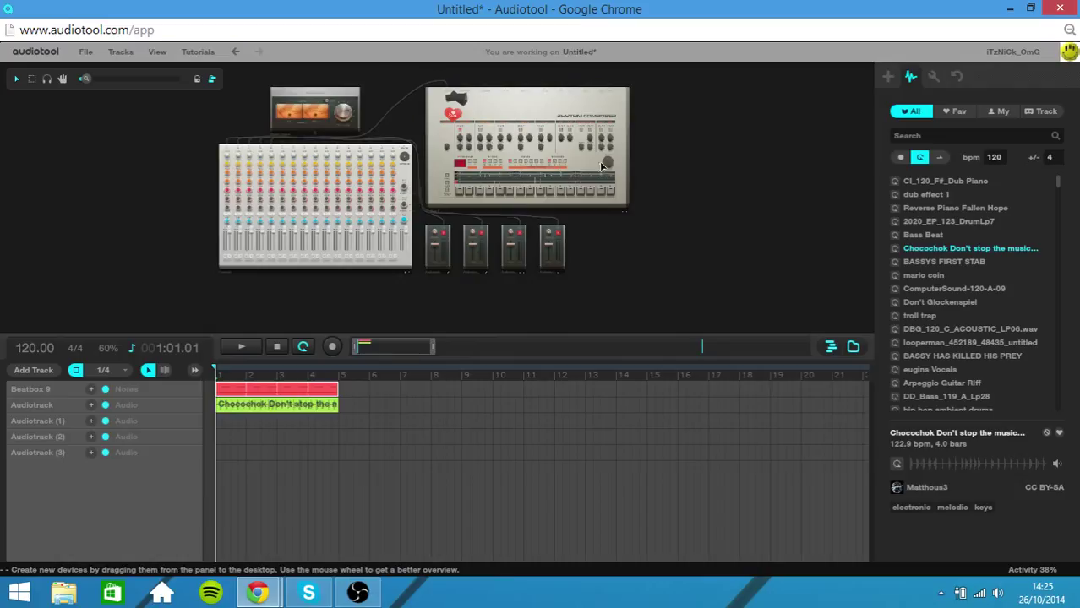
Step: Balance the Beatbox 9 against the sample by playing both and set its volume to about -1.2 dB
drag(607, 164, 610, 341)
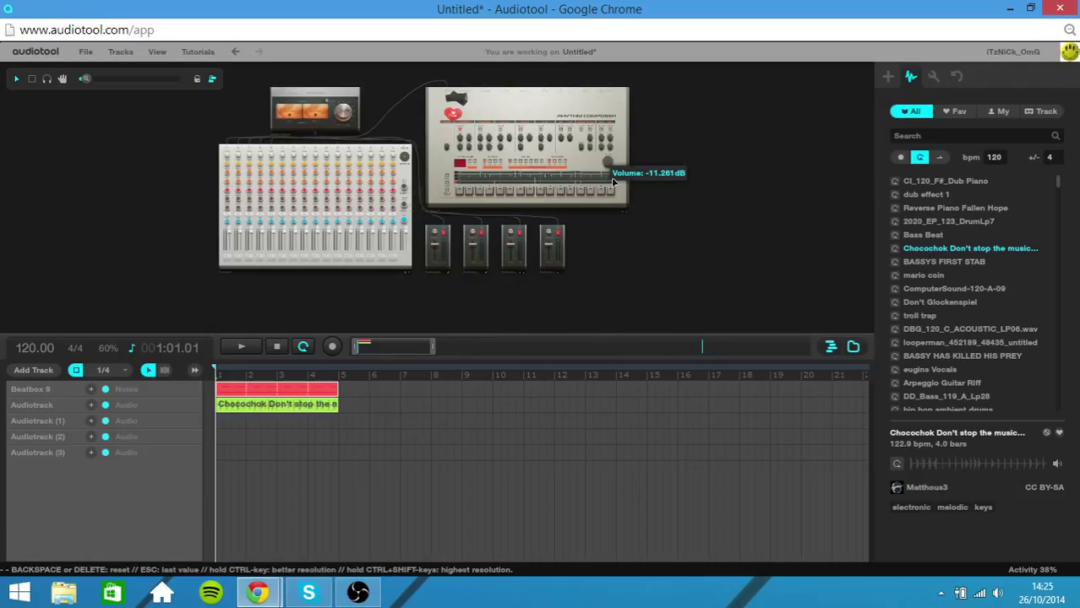
click(253, 349)
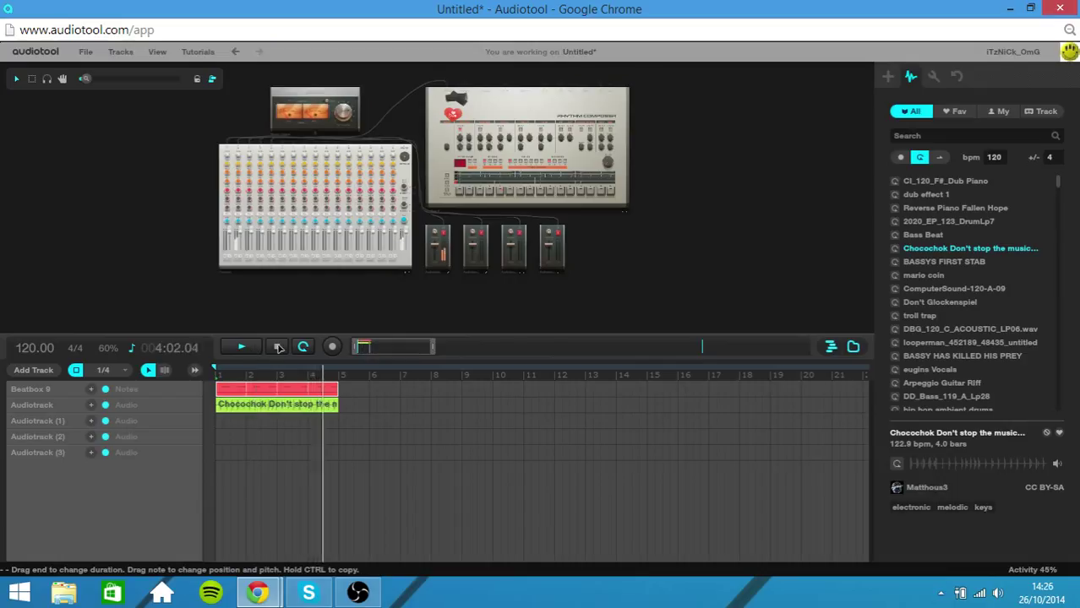
click(278, 348)
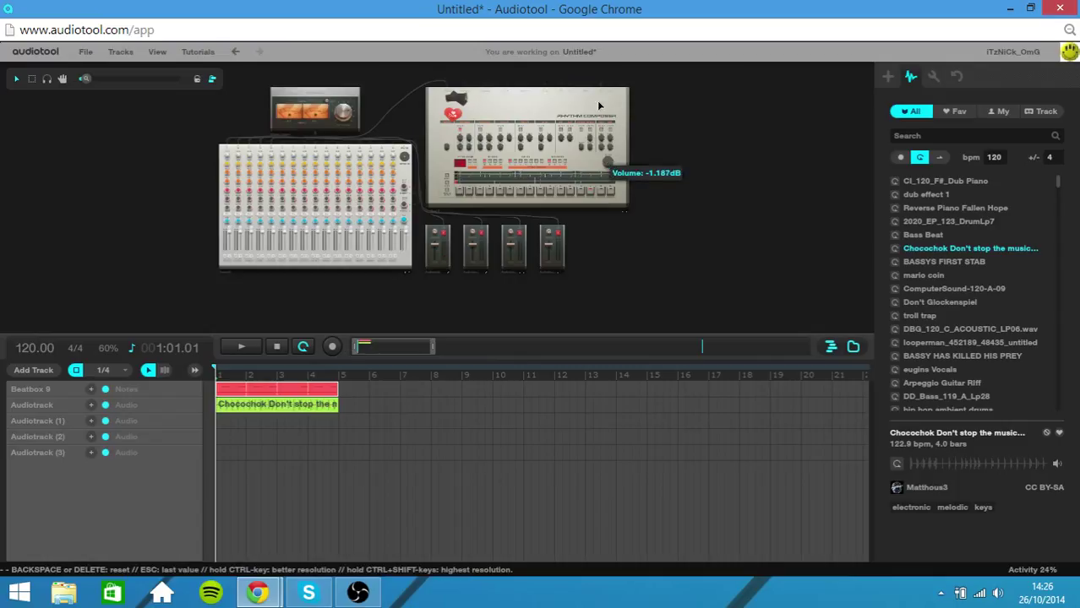
key(space)
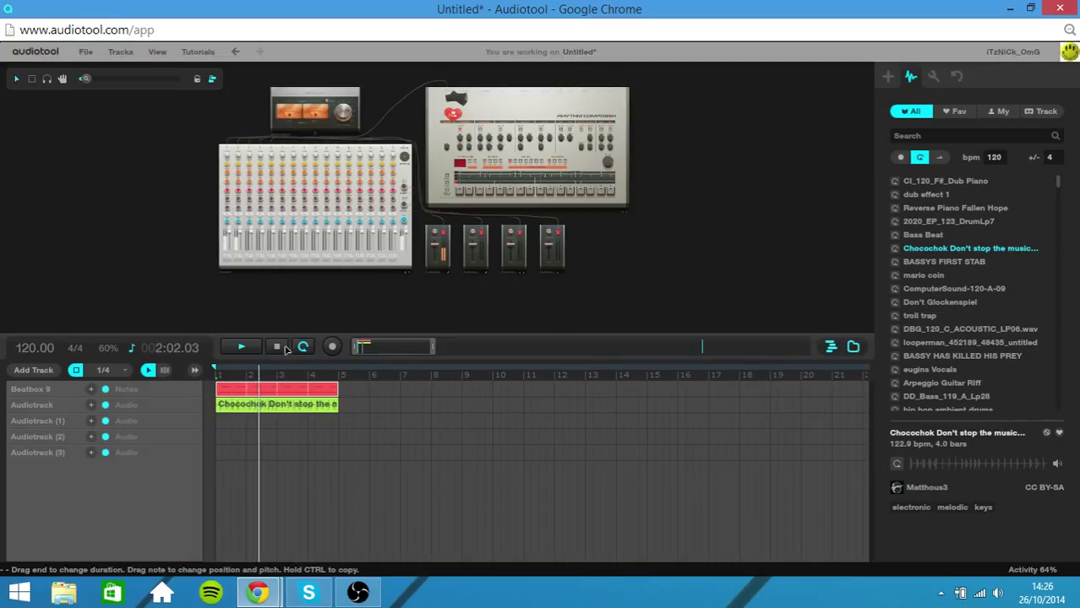
click(279, 348)
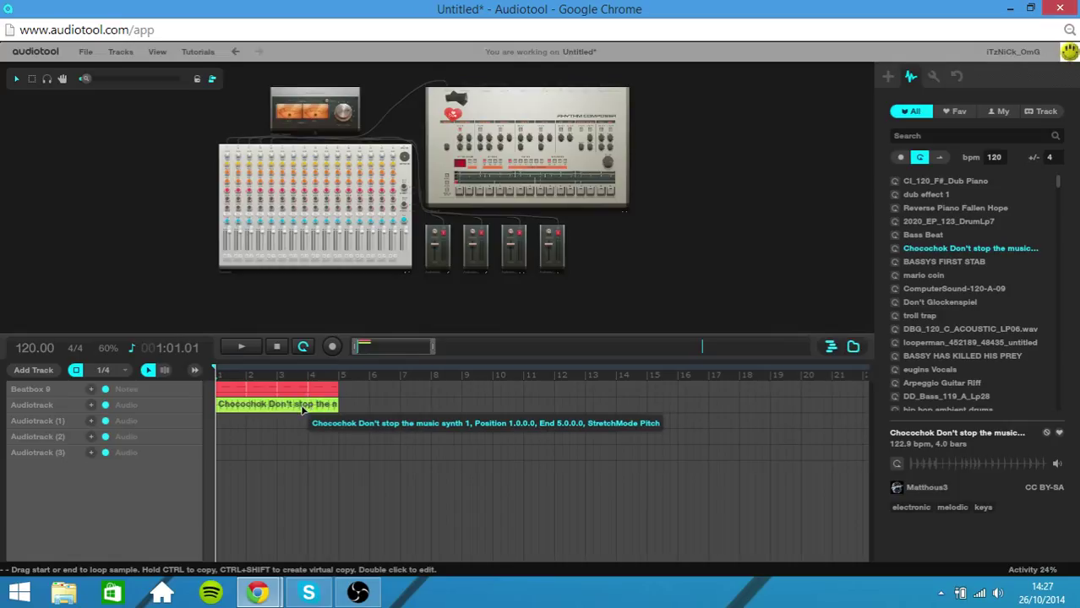
Step: Copy the Chocochok sample and the Beatbox 9 note region to bars 5 and 9 of their tracks
drag(302, 410, 483, 406)
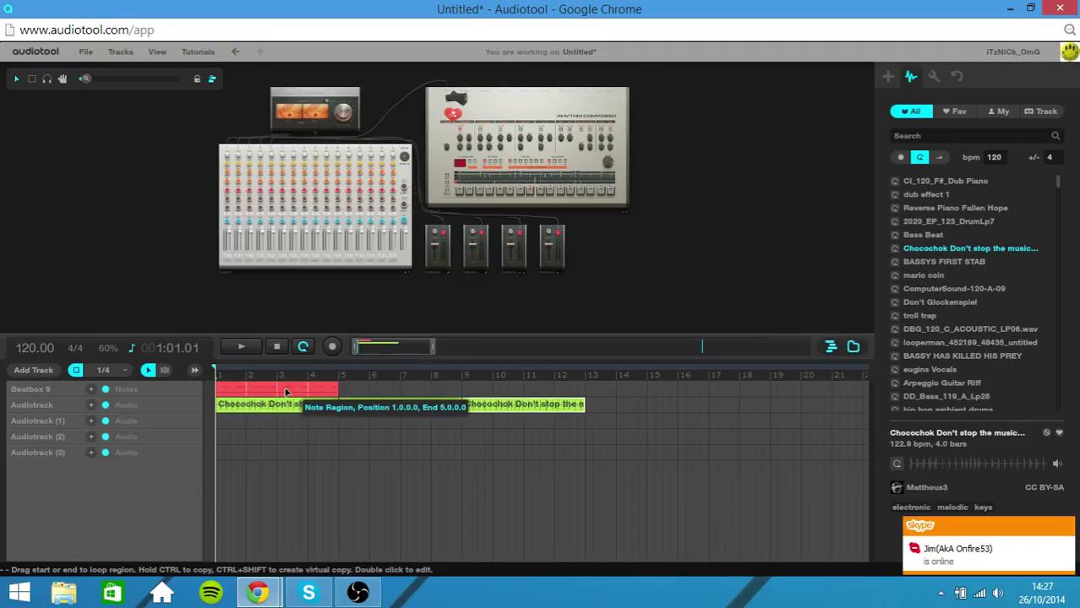
drag(285, 391, 505, 390)
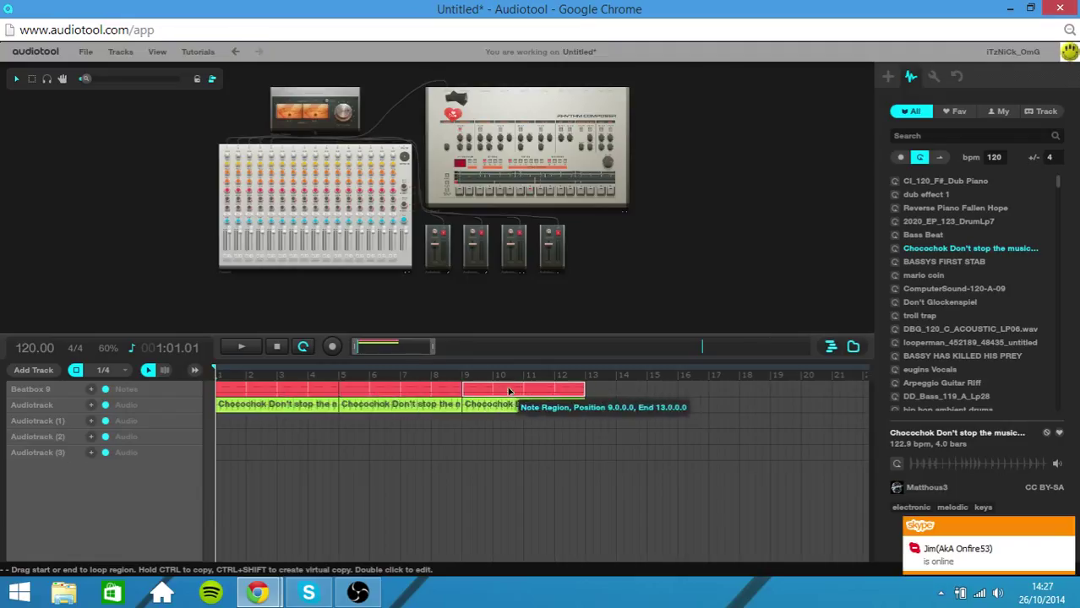
click(415, 377)
drag(415, 377, 172, 379)
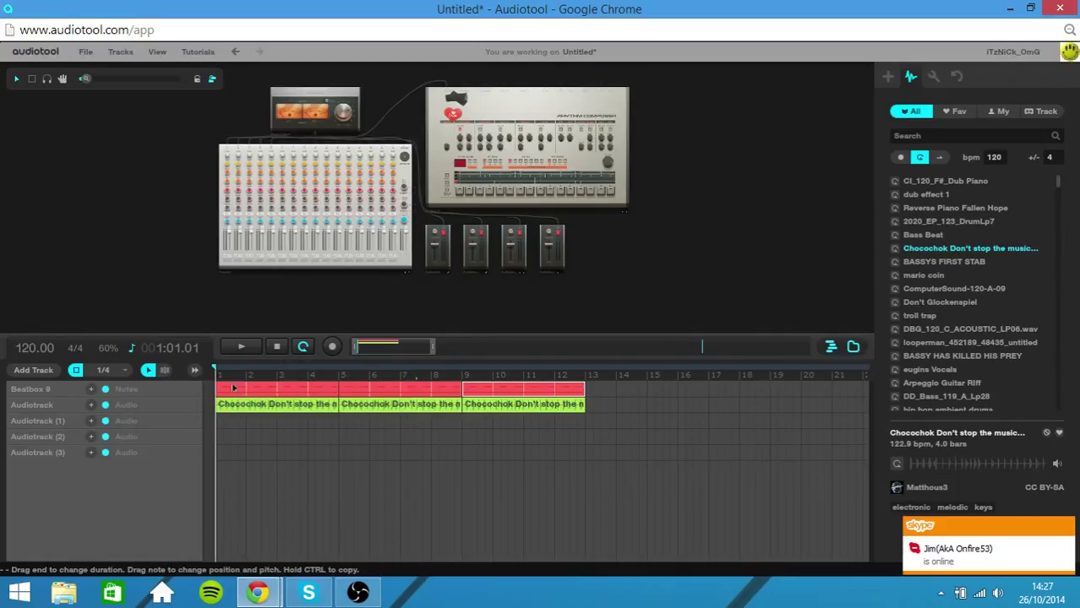
click(303, 346)
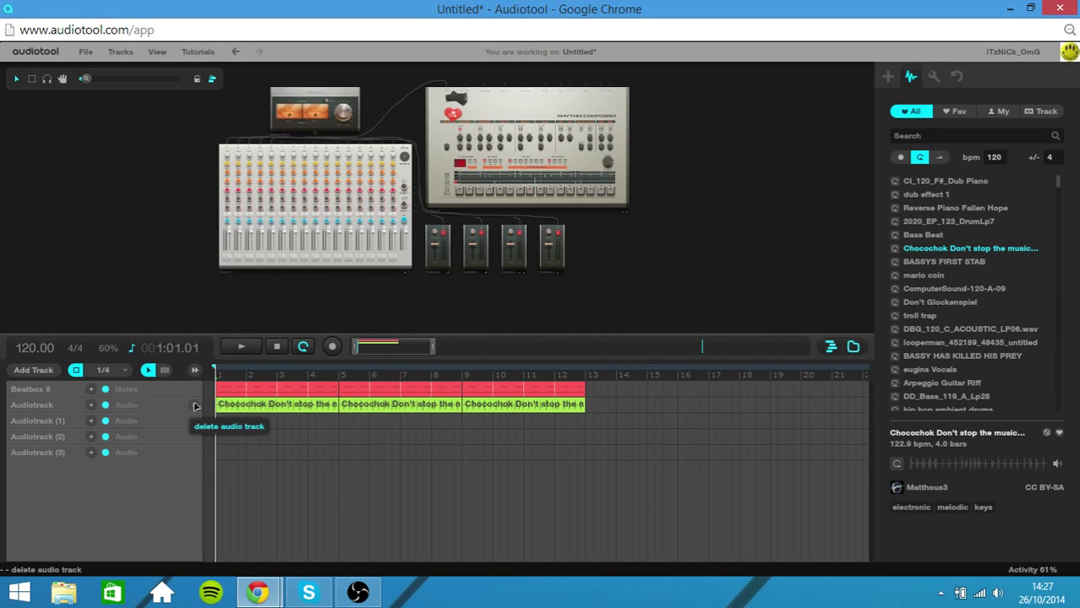
Step: Add a second note track to the Beatbox 9 with a one-bar note region at bar 5, looped to bar 13
click(90, 389)
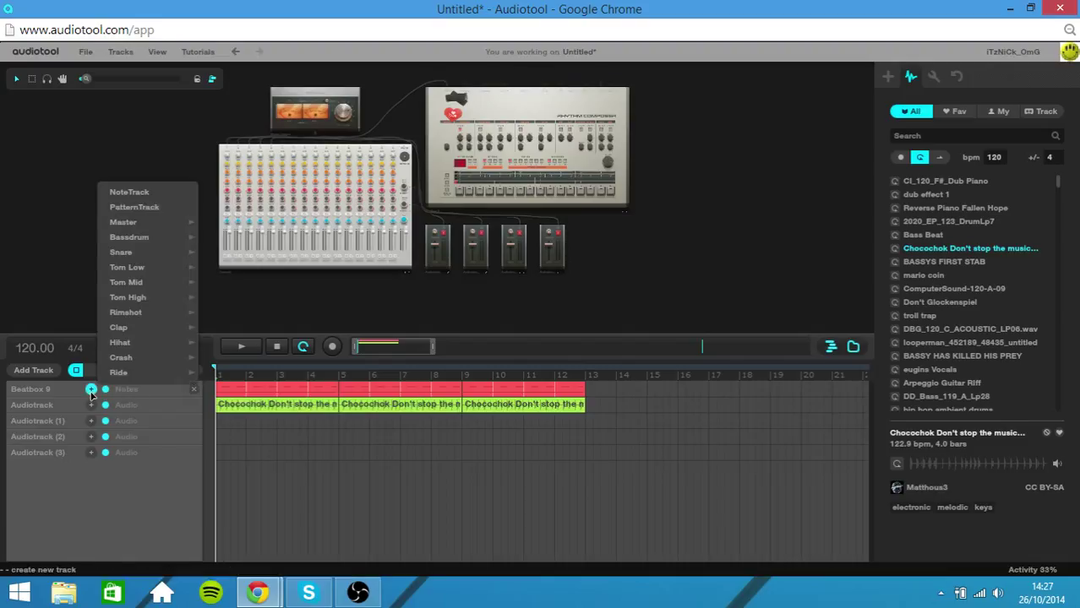
click(161, 191)
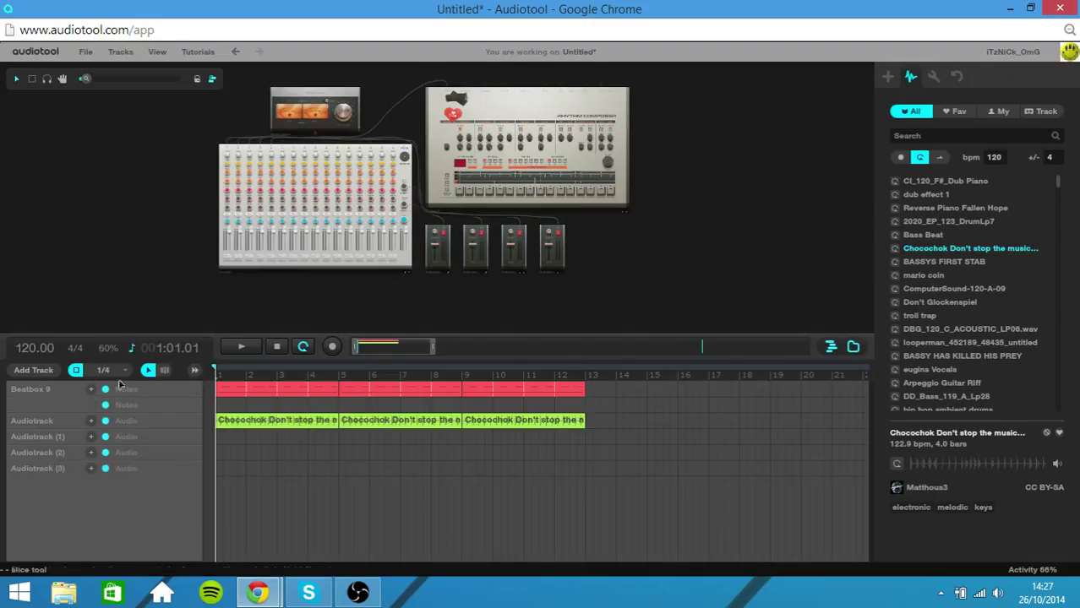
double_click(348, 405)
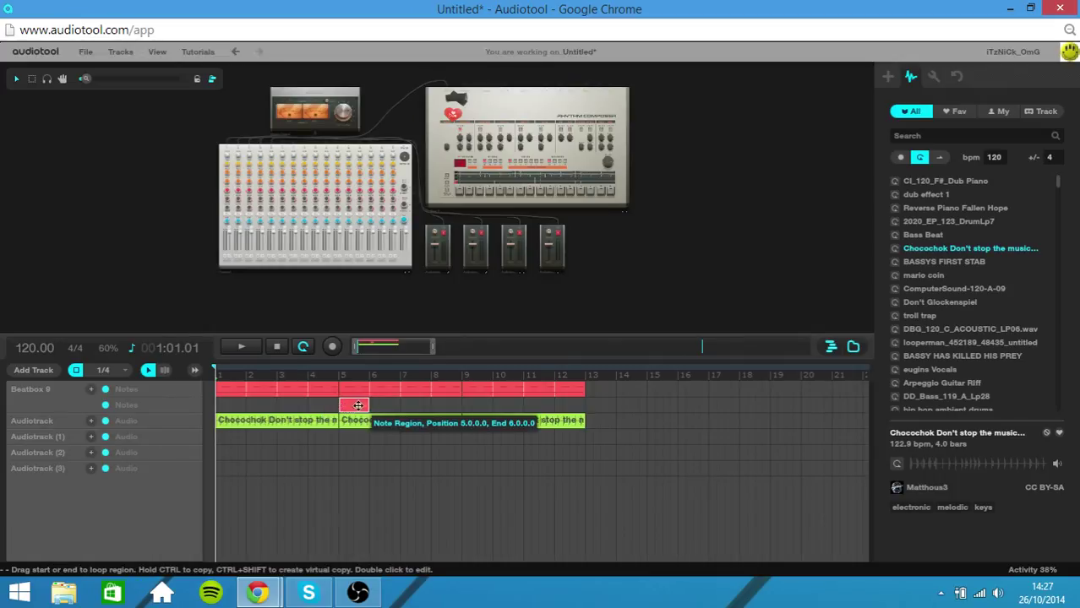
drag(376, 406, 584, 404)
Step: Enter quarter notes on beats 1 to 3 and a higher note on beat 4 in the second Beatbox 9 note region
double_click(380, 409)
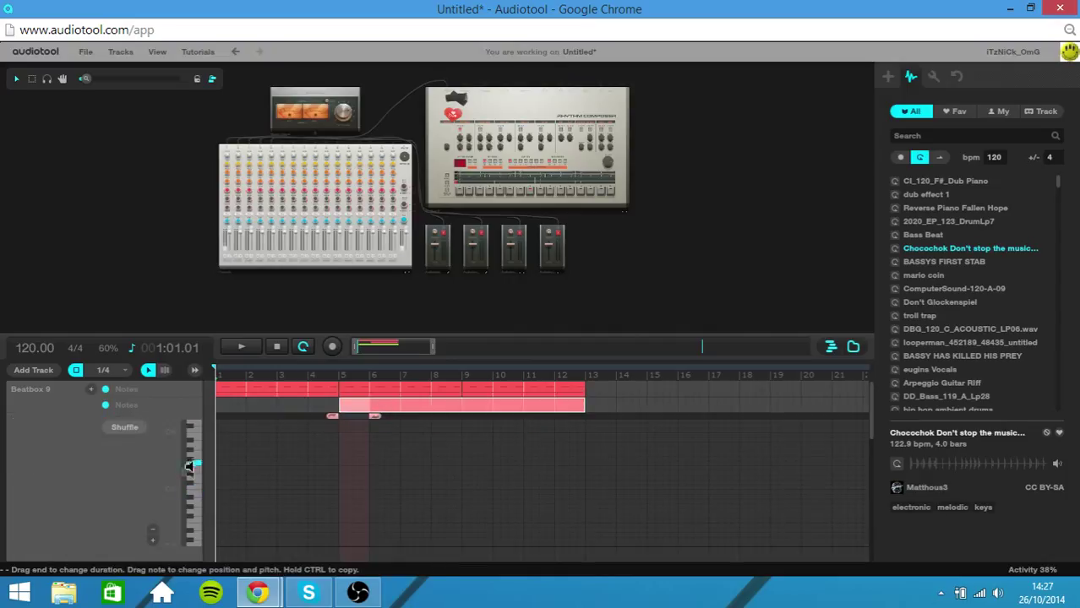
click(194, 455)
scroll(275, 426, up, 3)
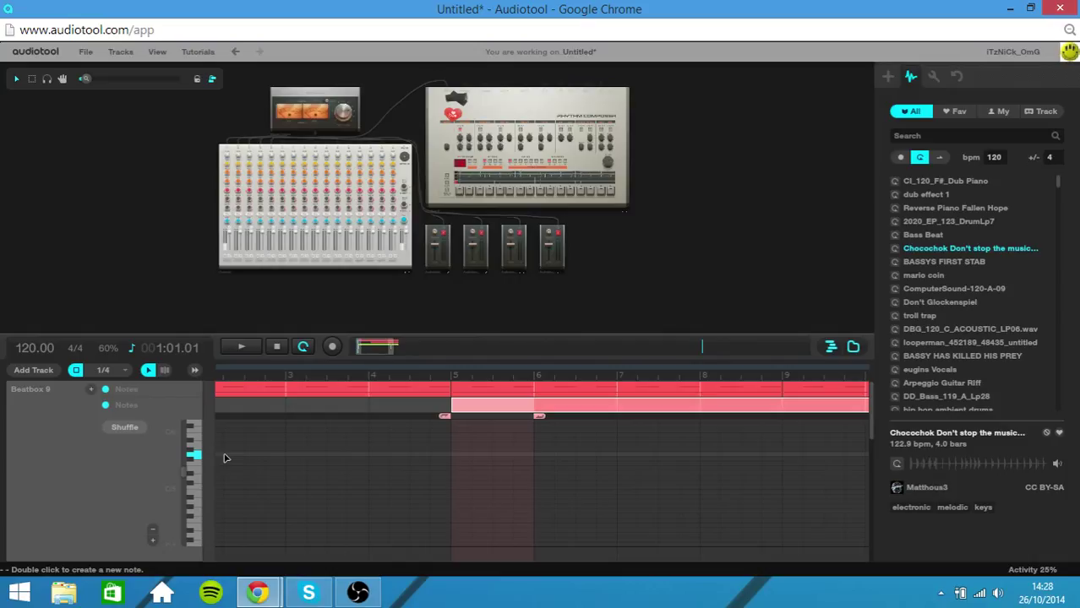
drag(453, 454, 519, 454)
double_click(520, 450)
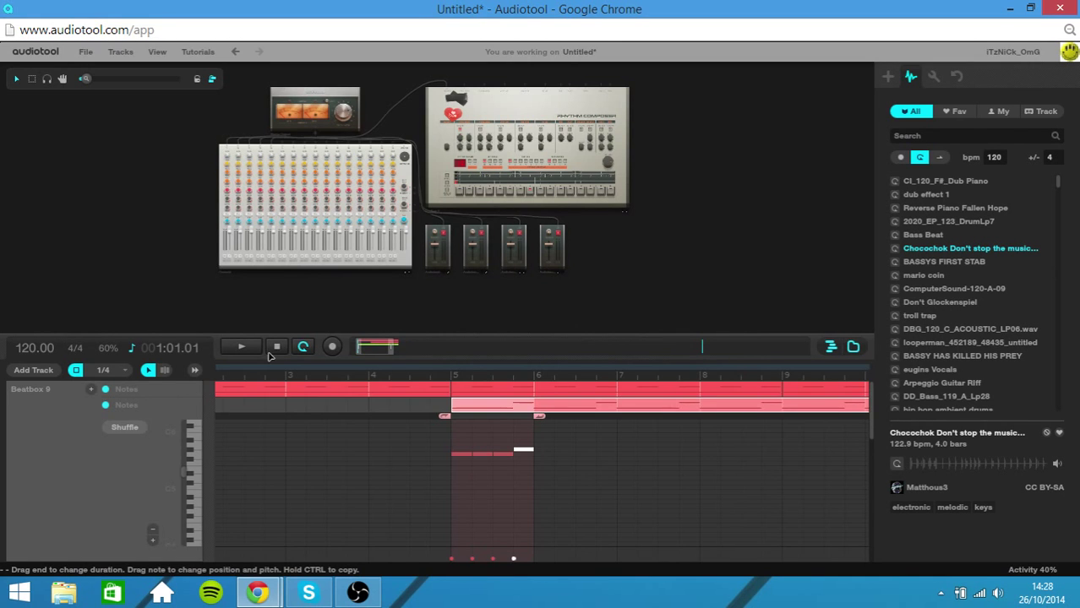
key(Escape)
Step: Play back the full arrangement from bar 1 with all tracks in view
drag(362, 349, 472, 354)
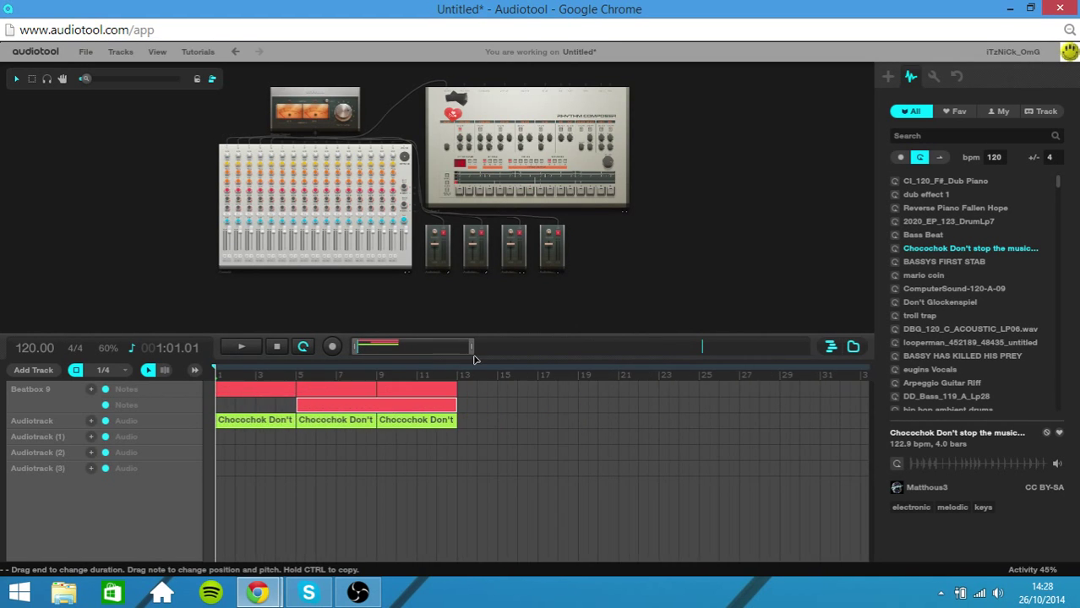
click(241, 349)
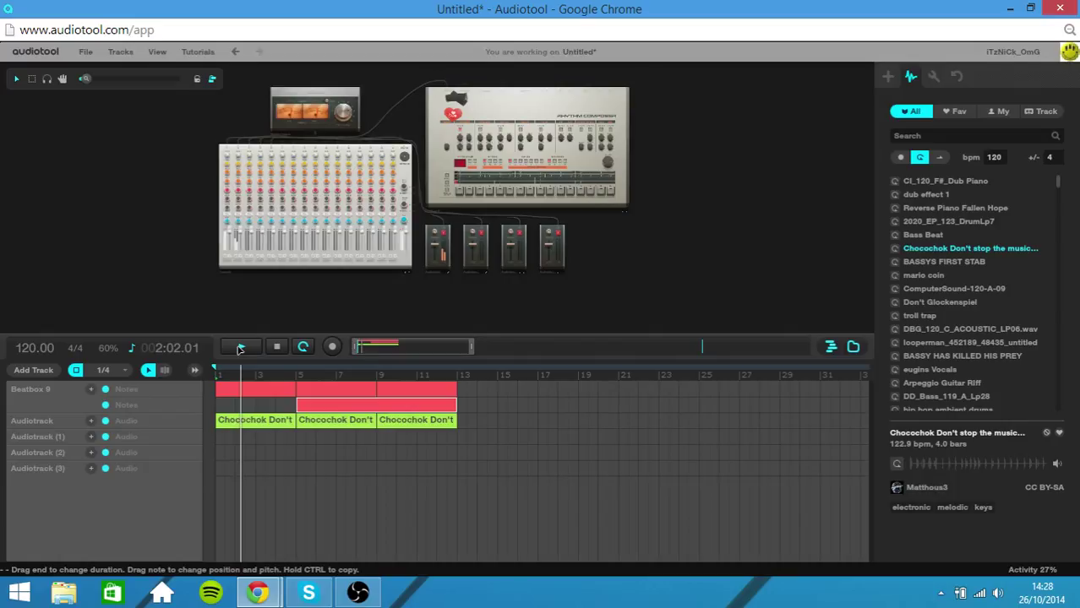
Step: Stop playback, open the second Beatbox 9 note region at bar 5, and delete all its quarter notes
click(278, 348)
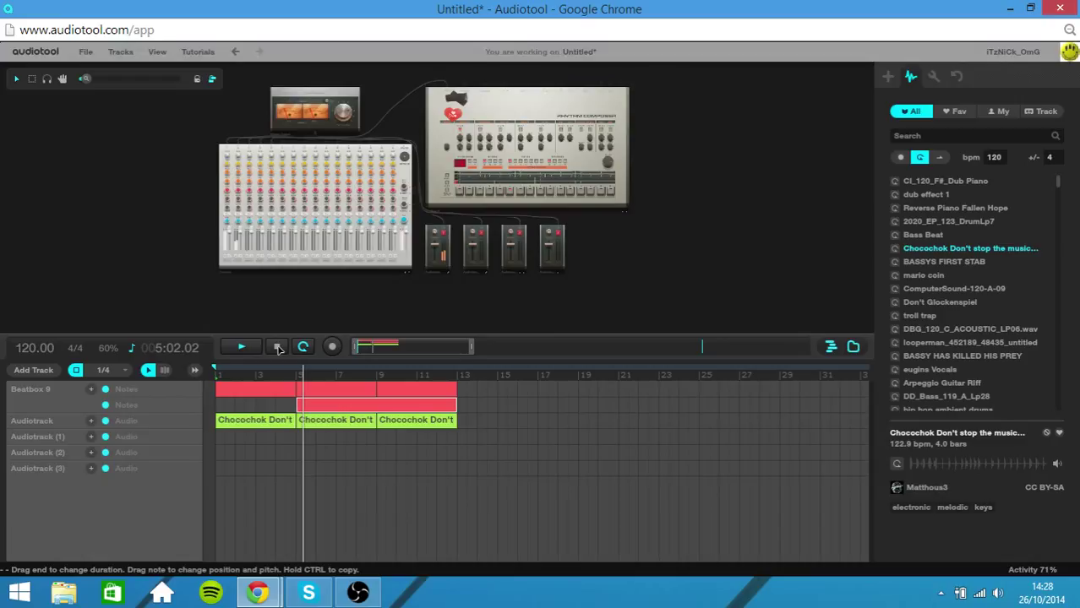
click(278, 348)
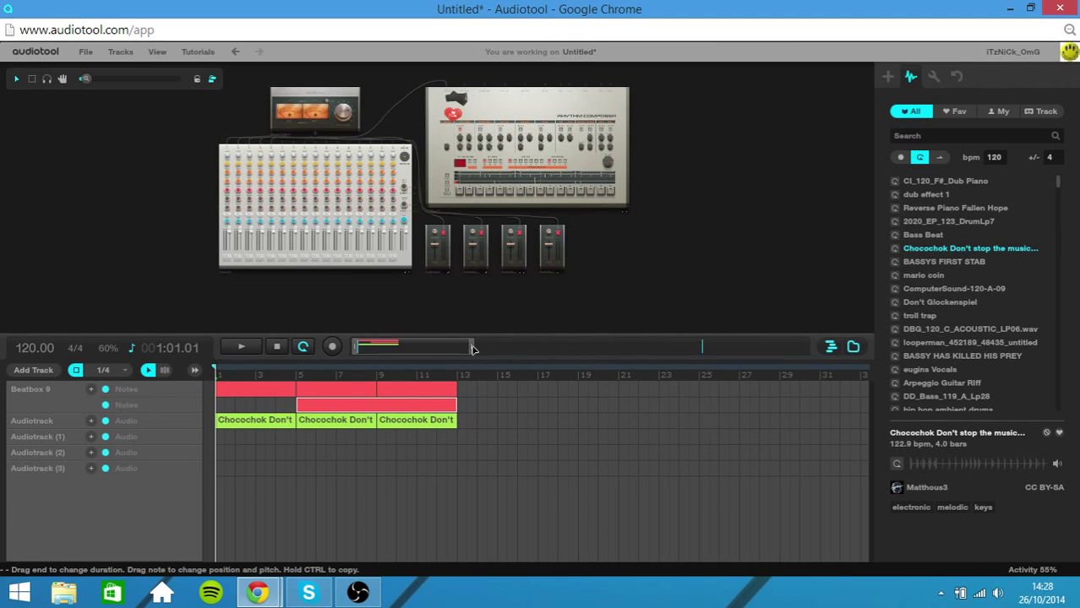
drag(472, 349, 377, 350)
double_click(423, 411)
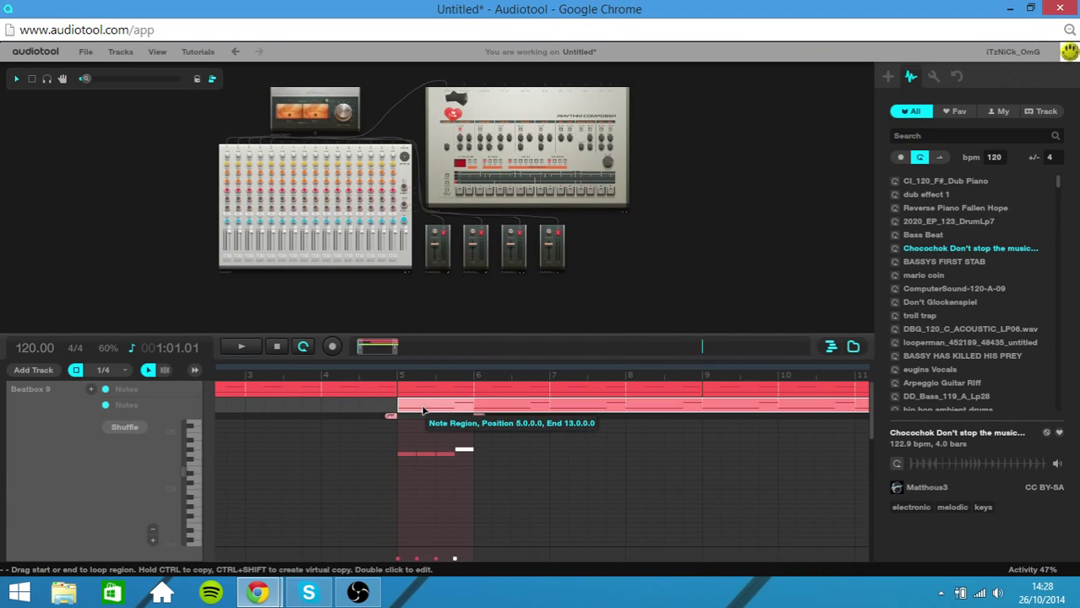
drag(464, 449, 413, 456)
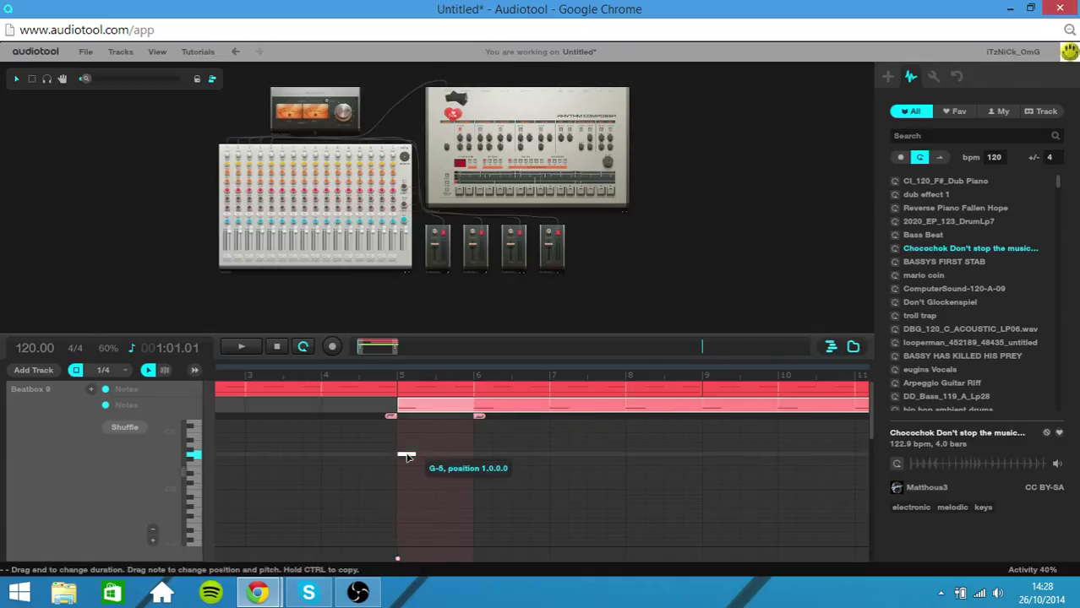
double_click(413, 455)
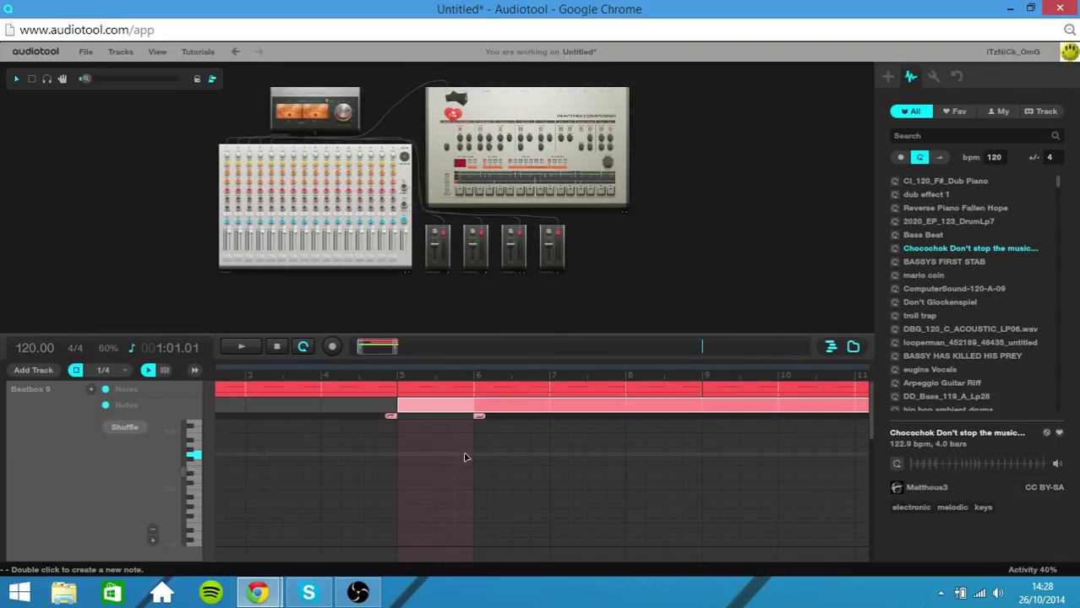
Step: Try the Bar snap setting for the note grid and return the snapping to 1/4
click(109, 372)
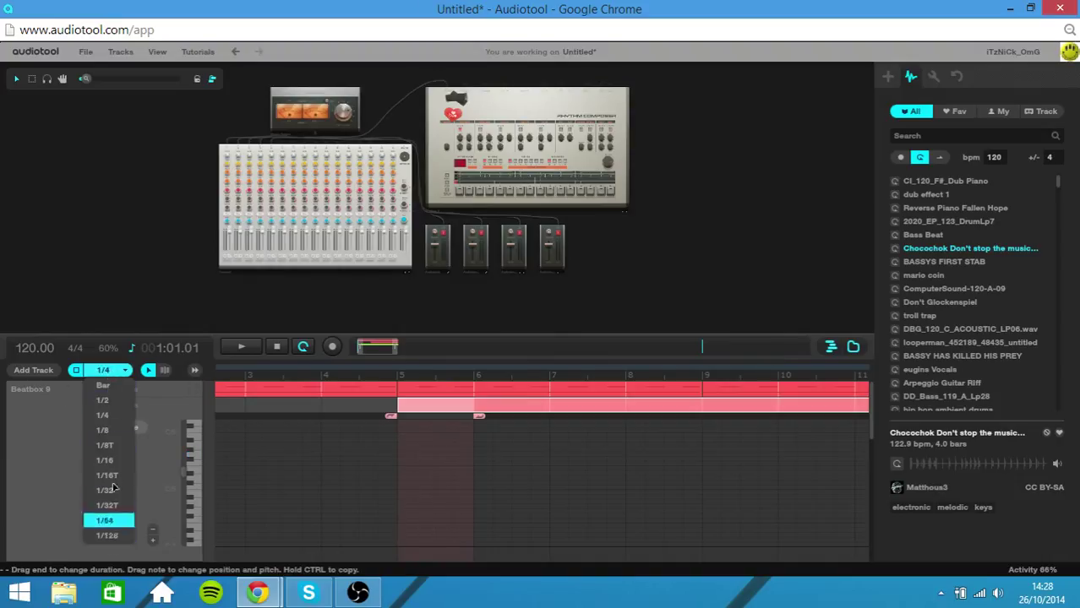
click(110, 389)
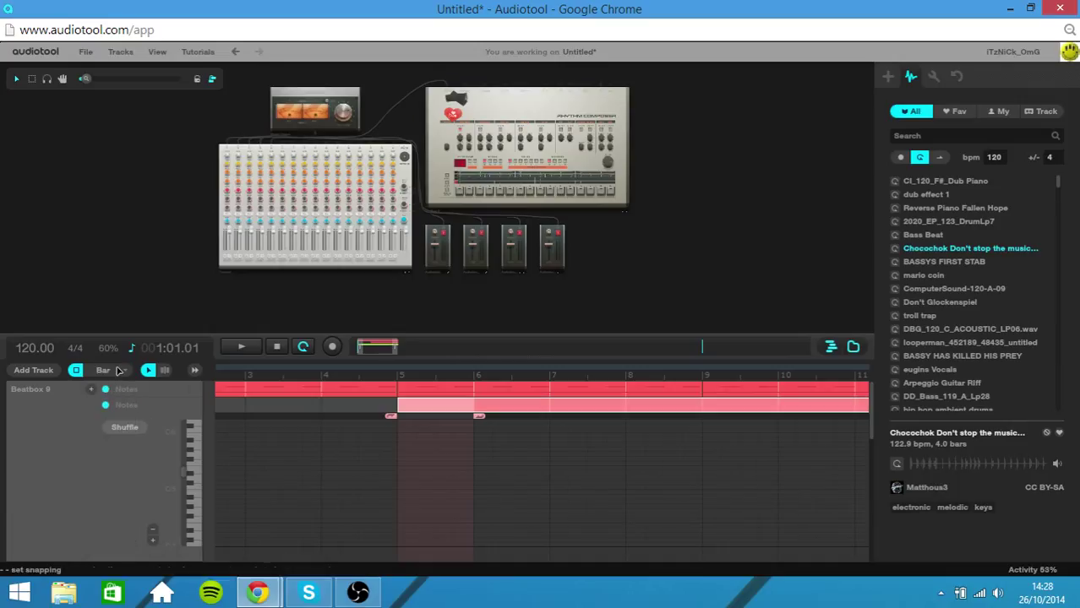
click(118, 372)
click(85, 425)
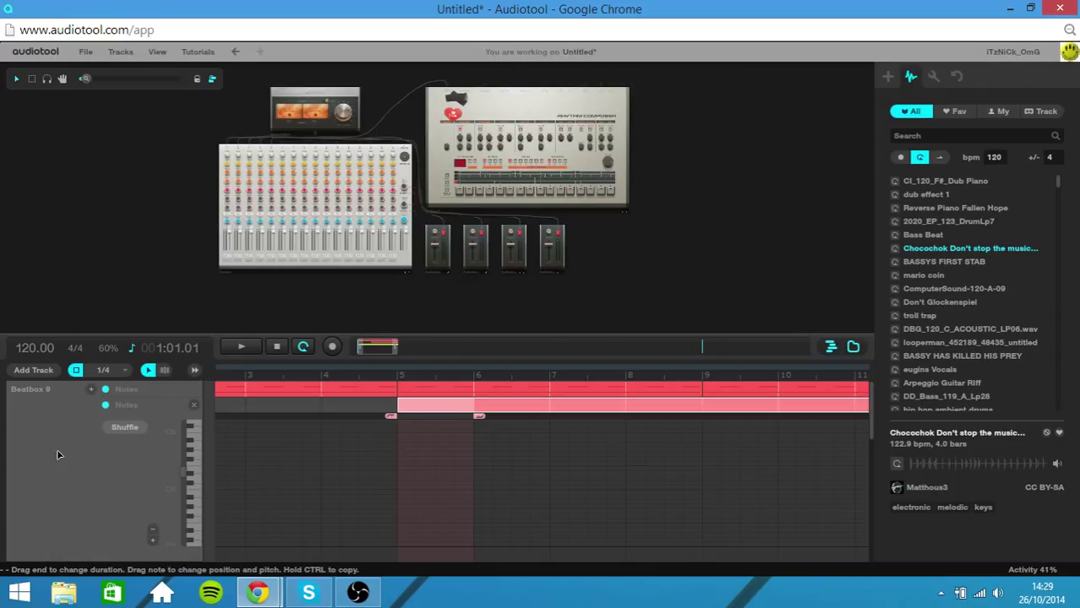
click(103, 370)
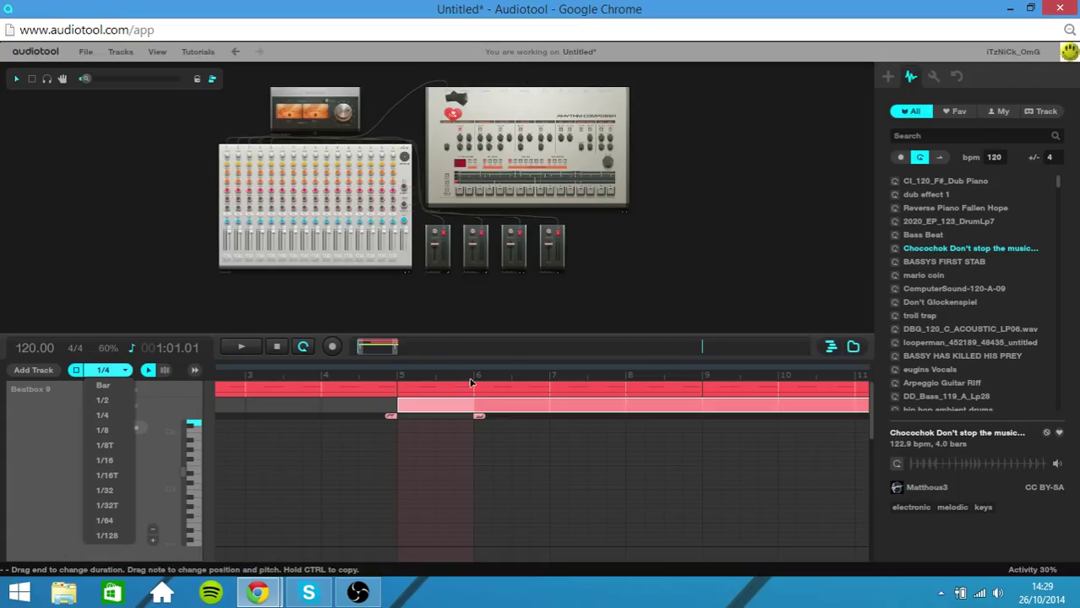
Step: Set snapping to 1/8 and fill bar 5 with eight eighth notes, G#-5 for the first and fifth and G-5 for the rest
drag(375, 348, 340, 349)
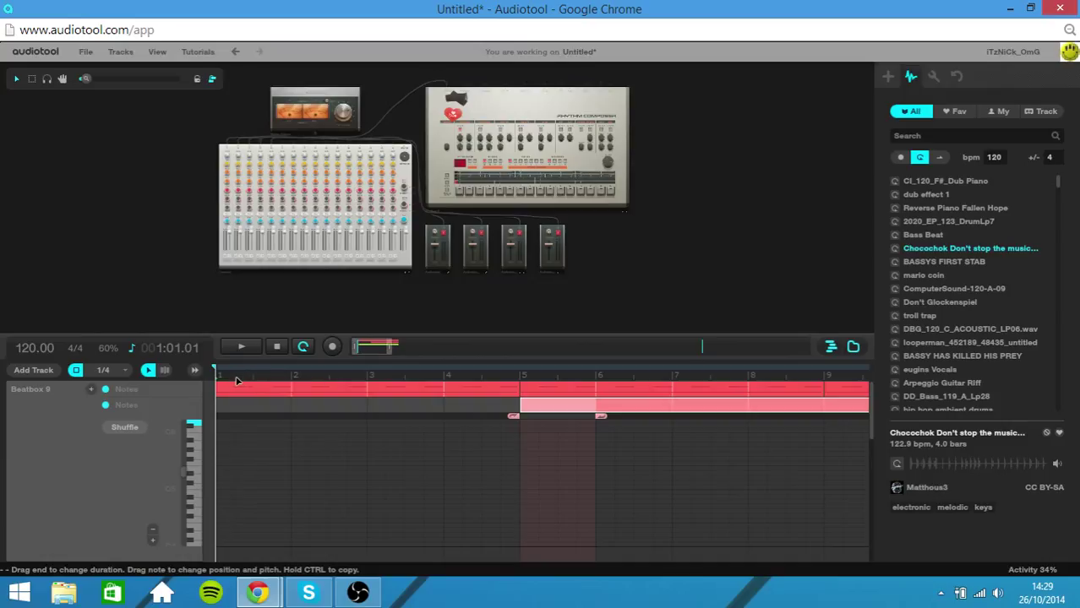
scroll(237, 381, right, 3)
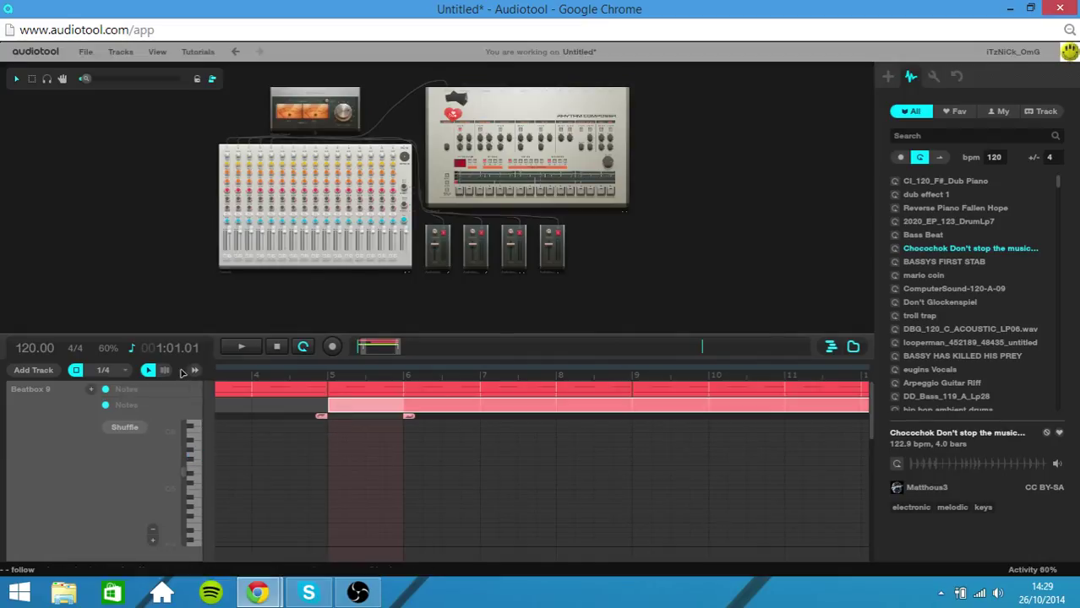
click(122, 373)
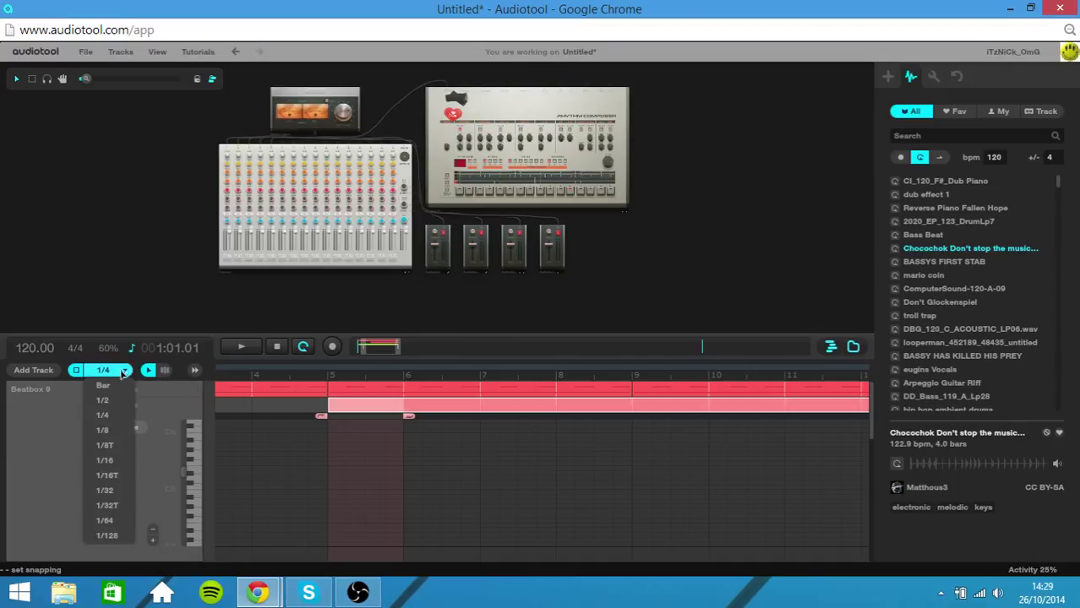
click(116, 432)
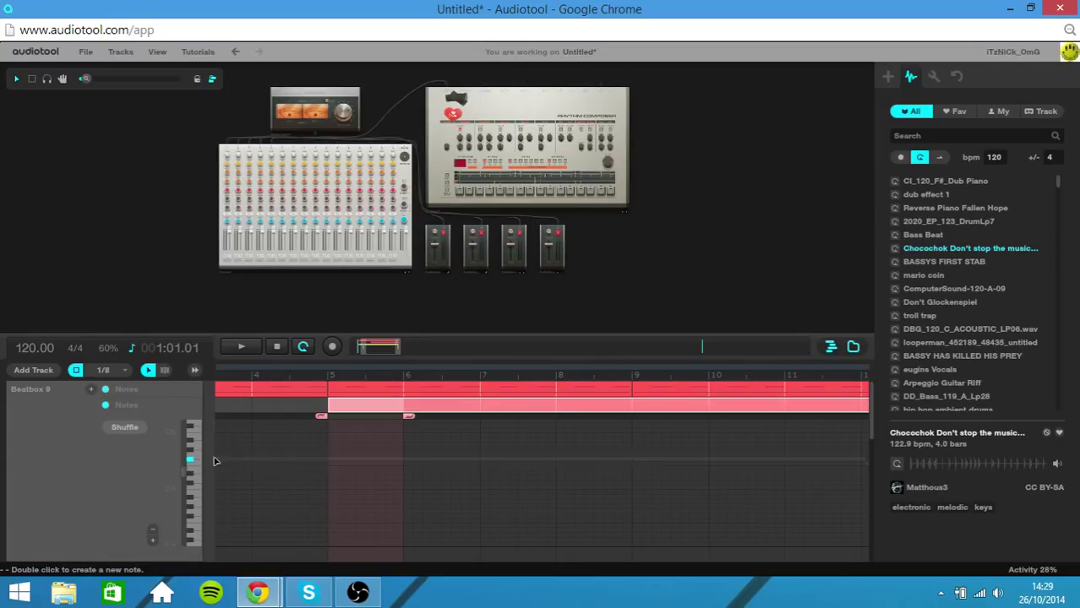
double_click(334, 457)
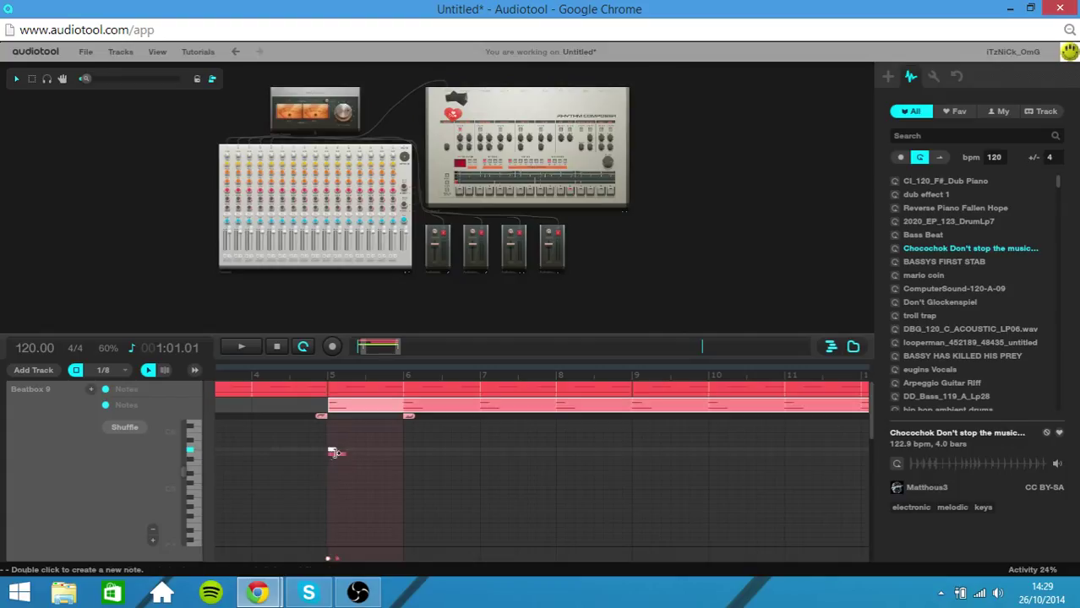
drag(334, 455, 400, 456)
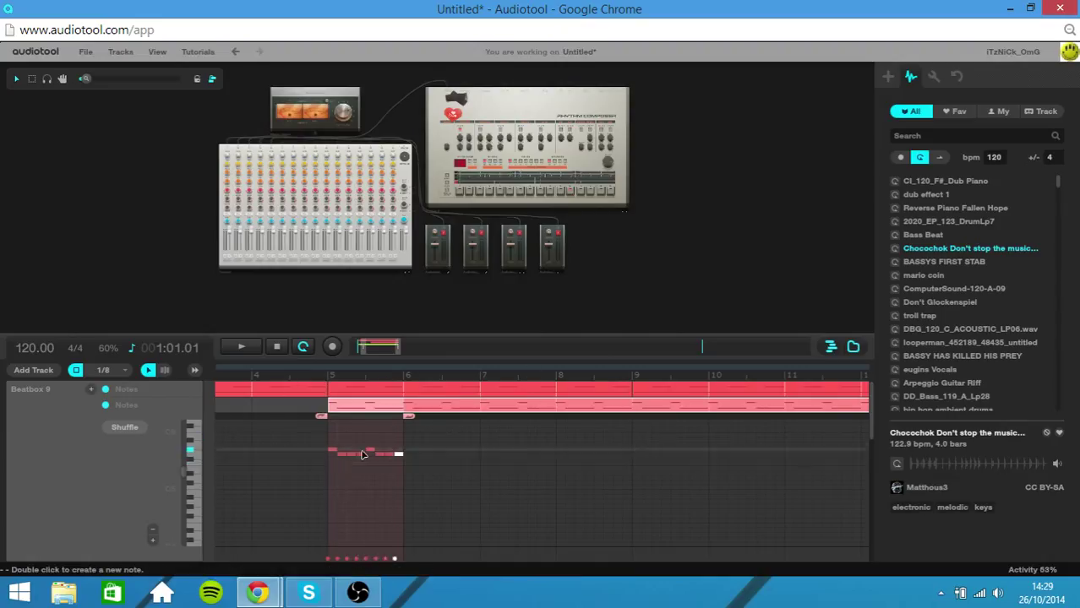
Step: Try a sixteenth note as the first hit with 1/16 snapping, and restore the G#-5 eighth note with snapping at 1/8
click(127, 374)
click(125, 463)
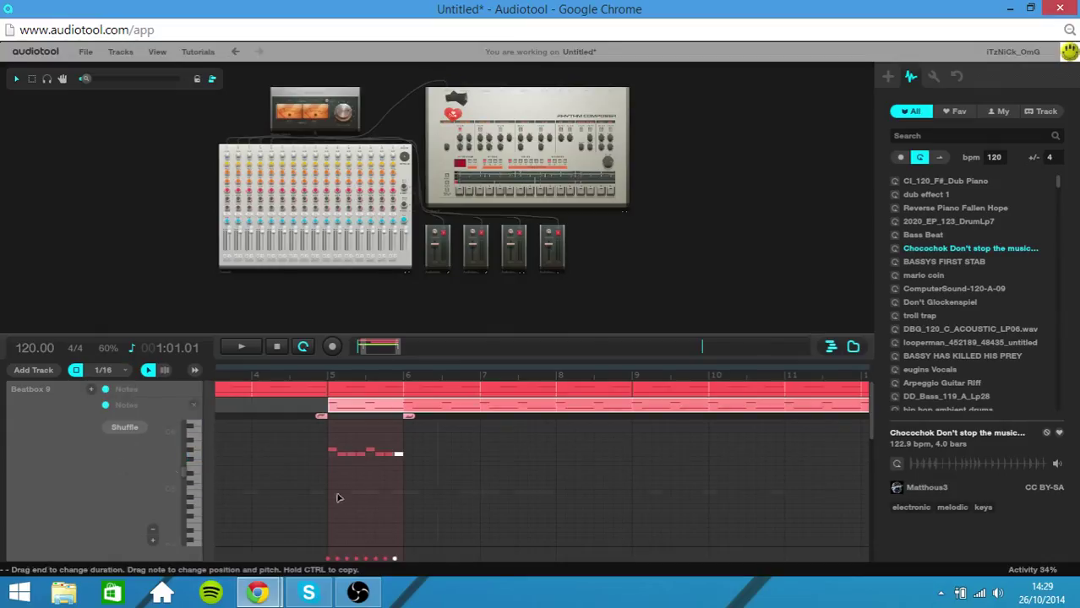
drag(338, 454, 331, 452)
double_click(330, 450)
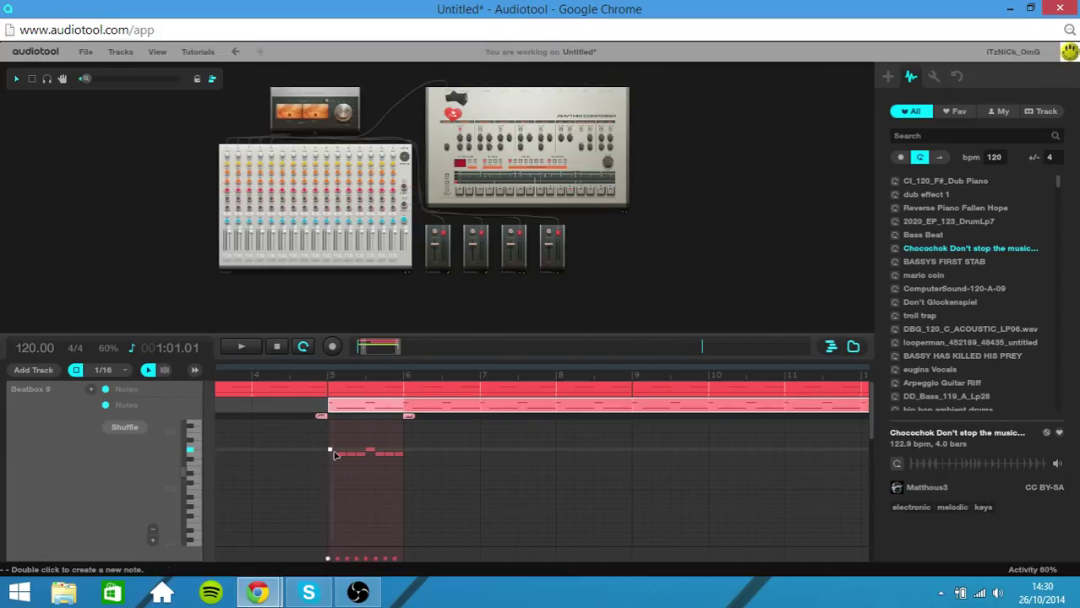
drag(334, 452, 332, 451)
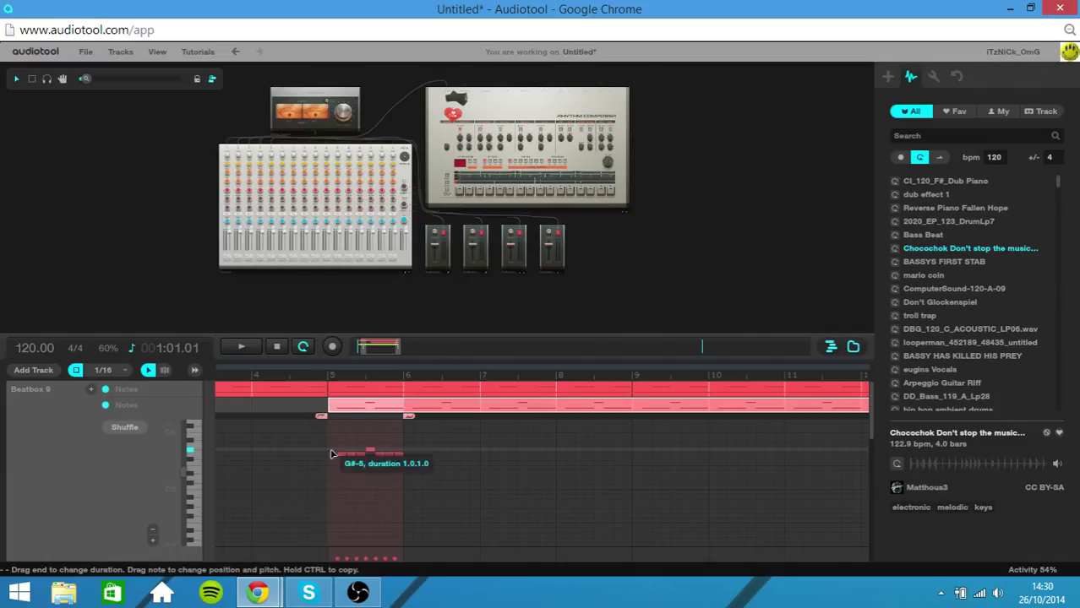
double_click(331, 451)
click(125, 371)
click(118, 430)
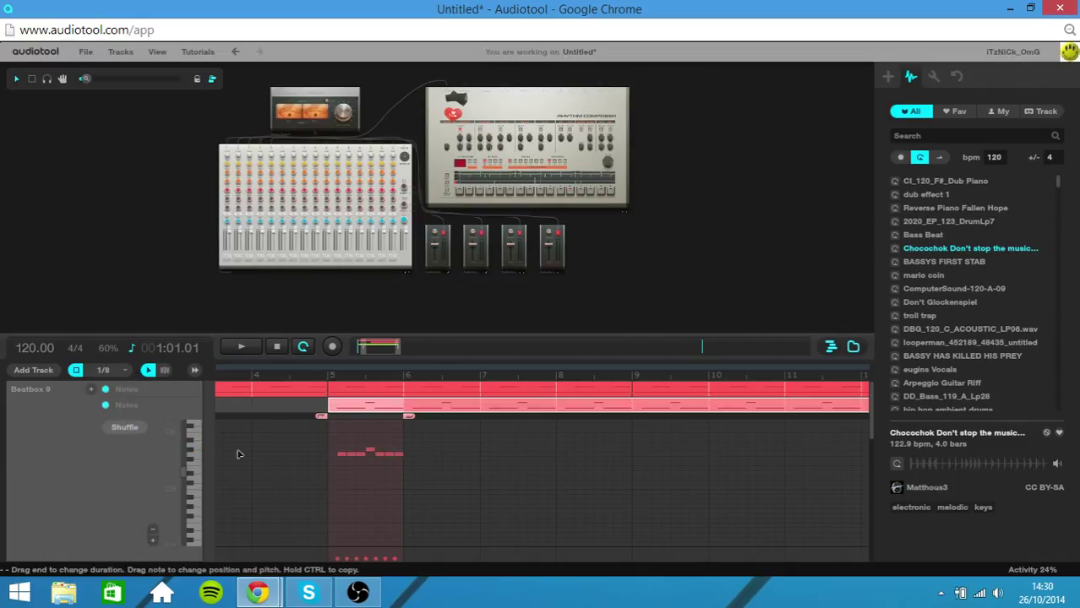
double_click(332, 450)
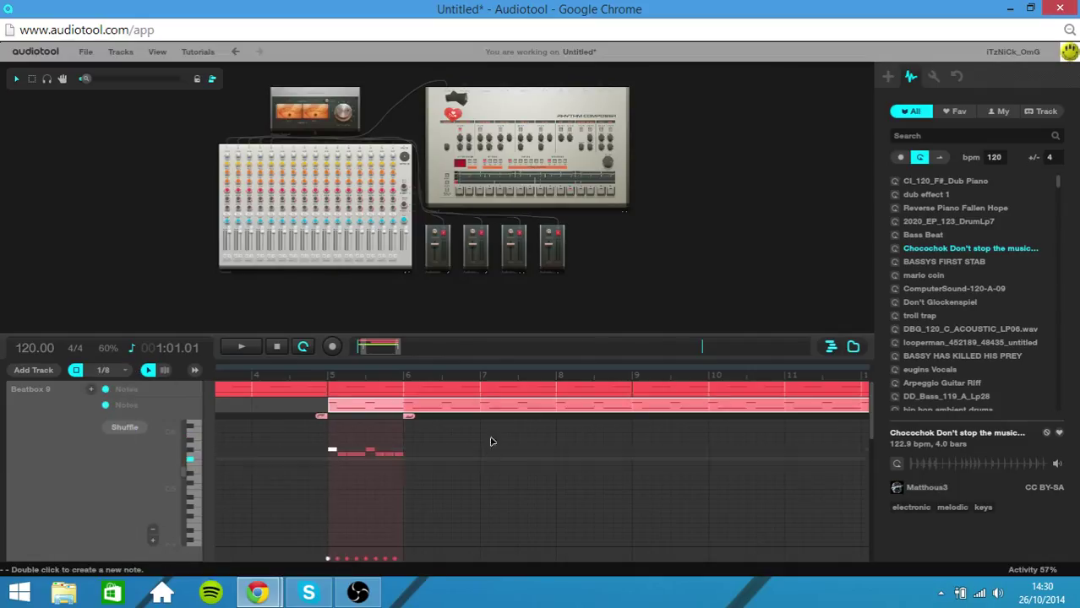
Step: Close the note region and play back the arrangement from bar 1 into bar 6 to hear the eighth-note pattern
double_click(361, 397)
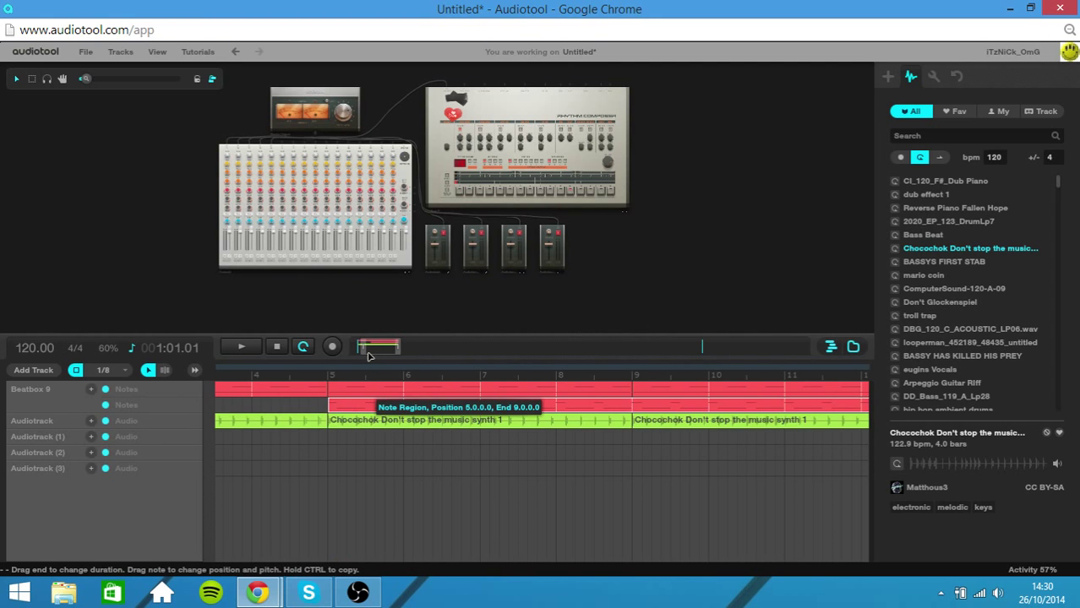
scroll(367, 356, down, 4)
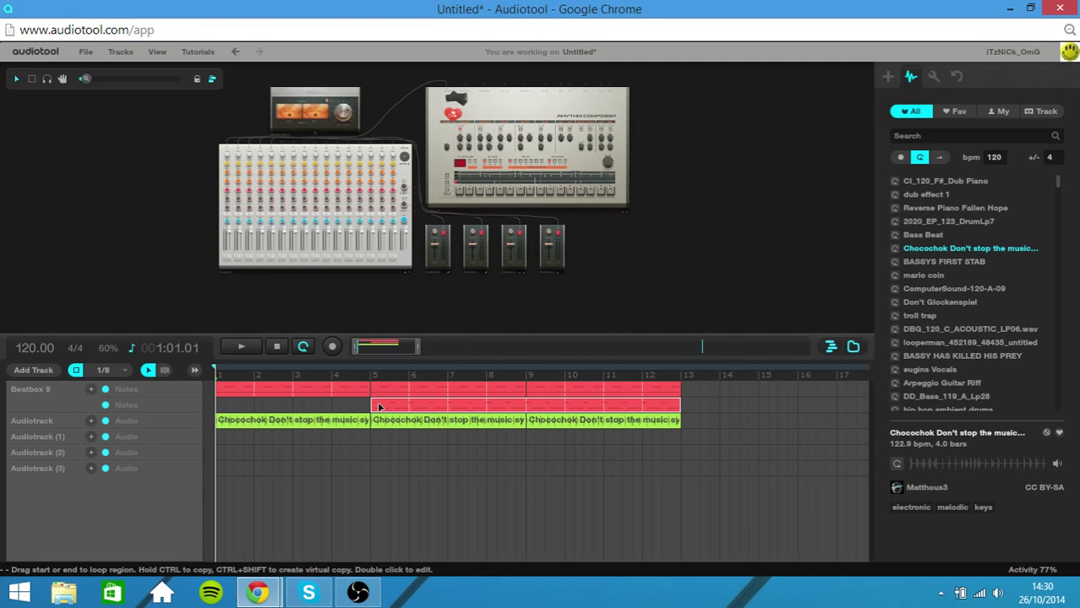
drag(378, 408, 278, 356)
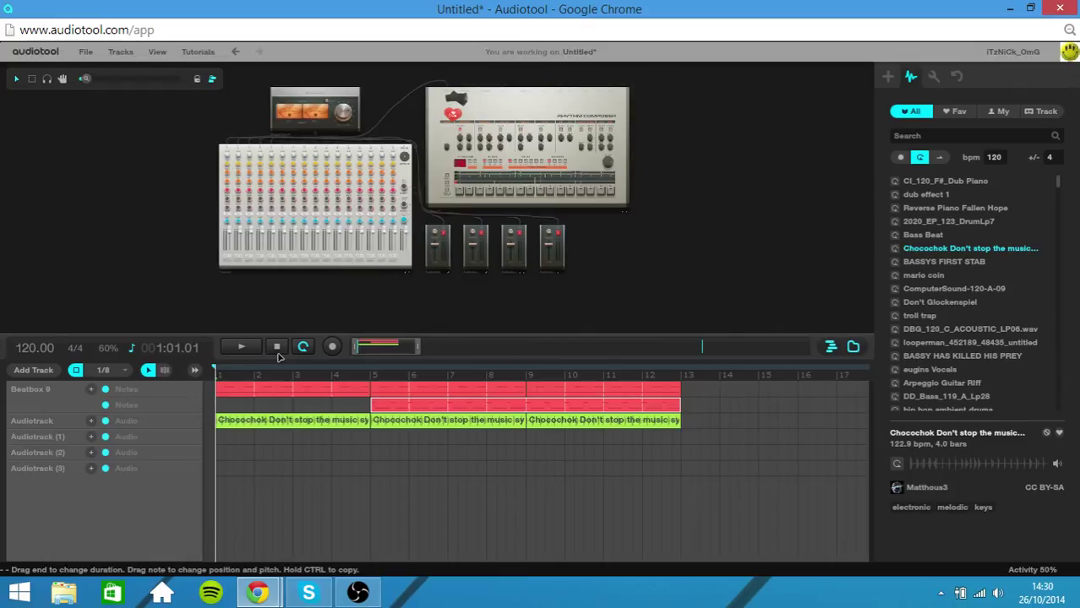
click(356, 376)
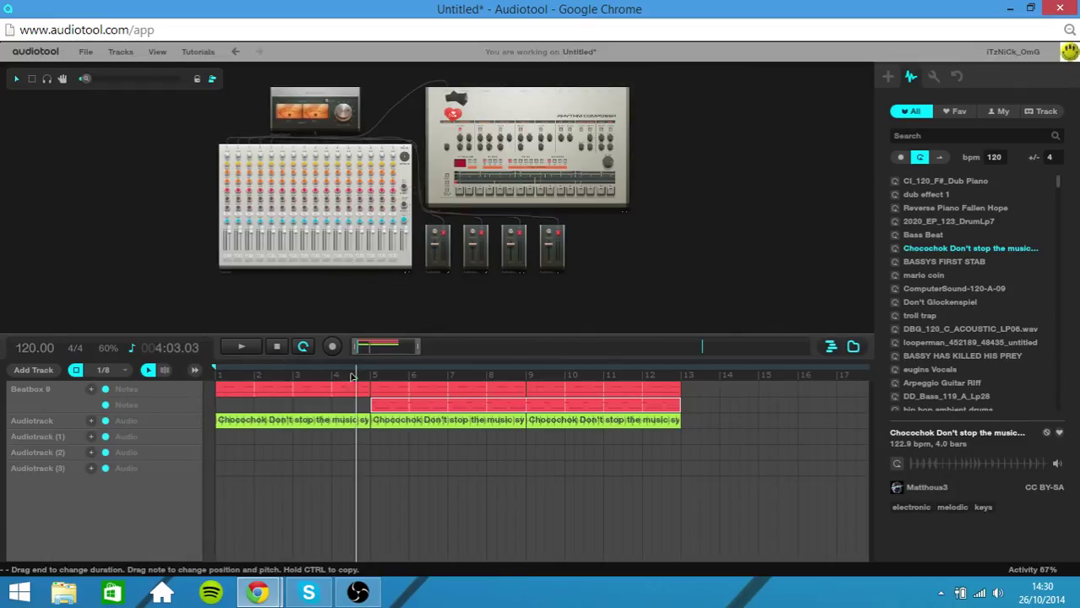
drag(356, 379, 201, 383)
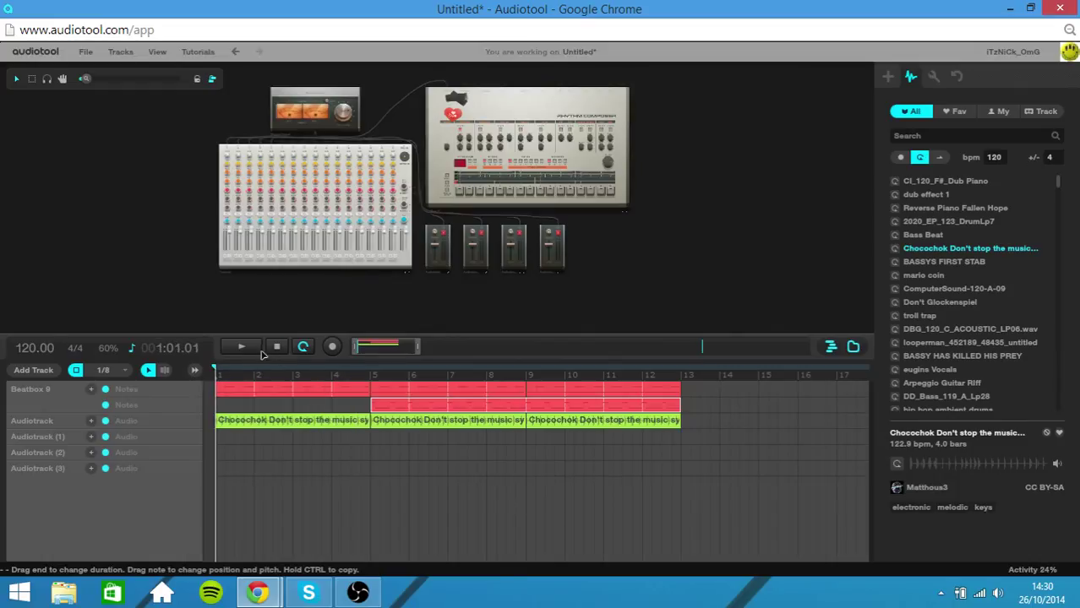
click(257, 354)
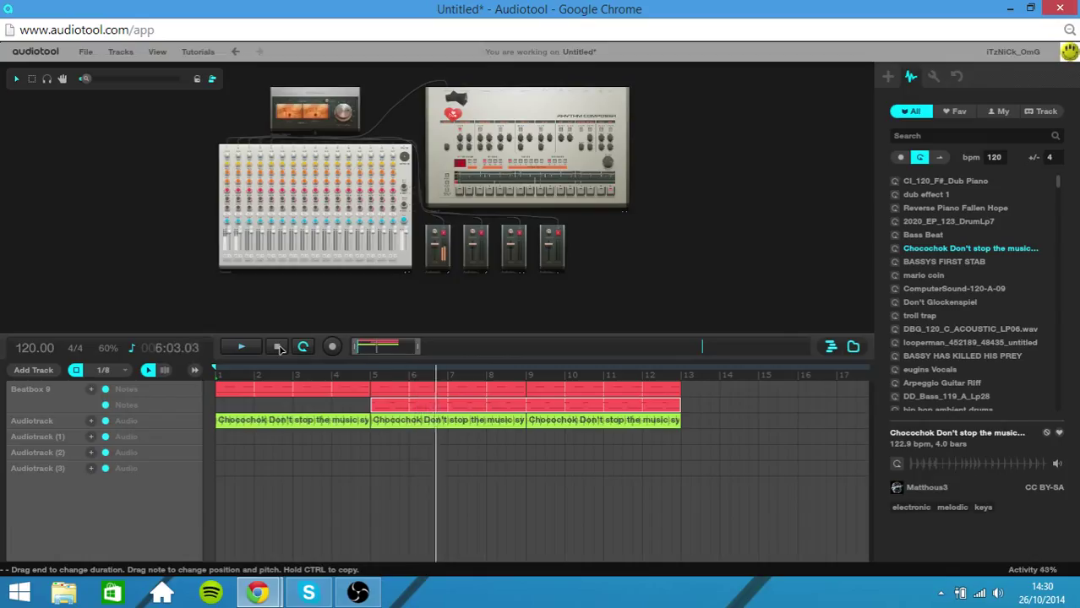
click(279, 349)
Step: Reopen the second Beatbox 9 note region, set snapping to 1/16, and delete all its eighth notes
double_click(393, 410)
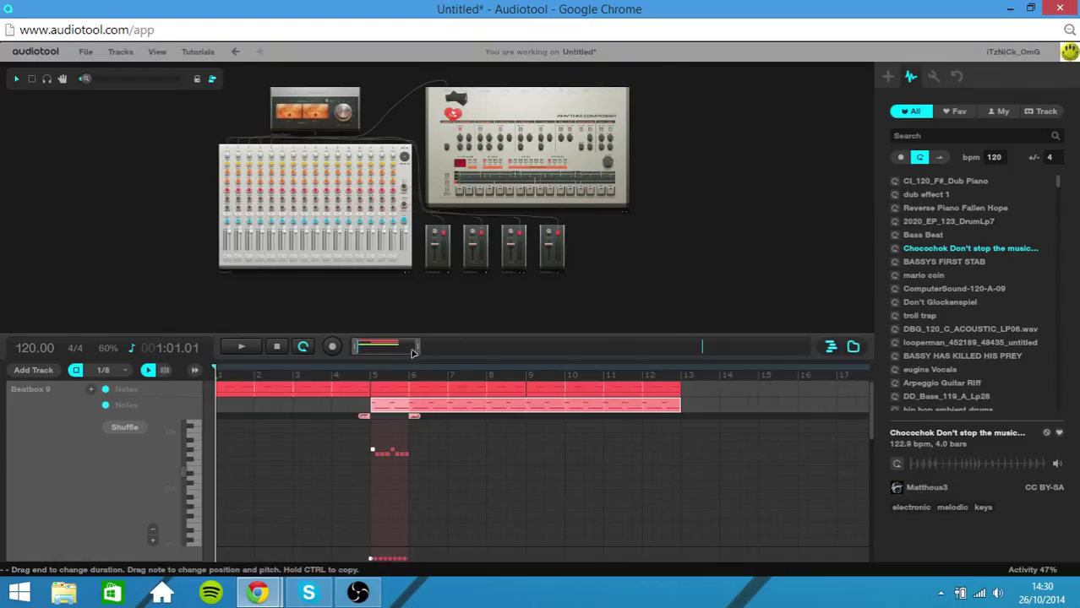
drag(413, 352, 376, 350)
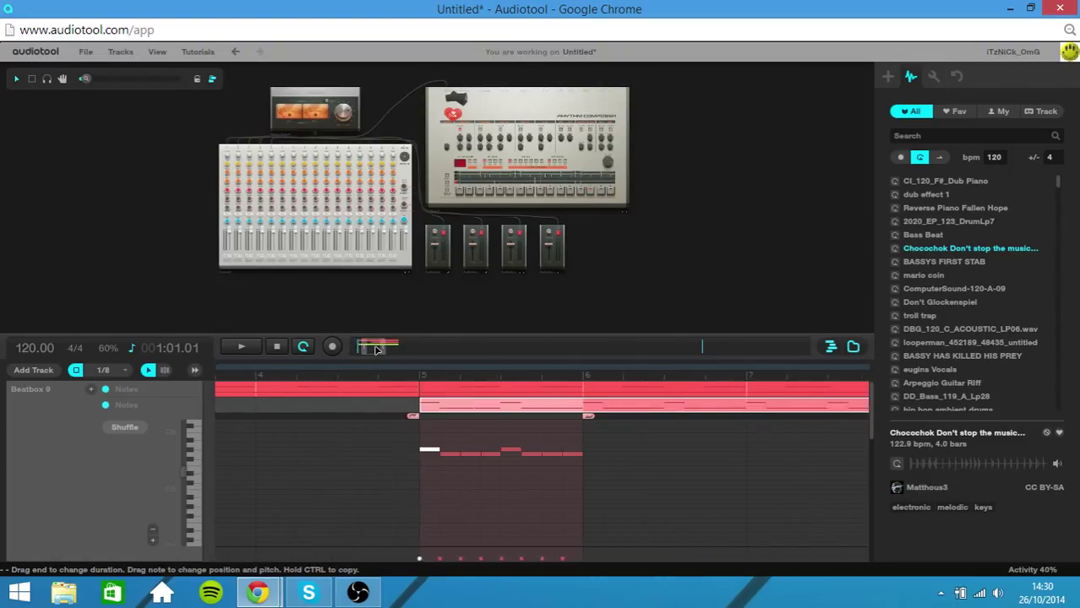
click(103, 370)
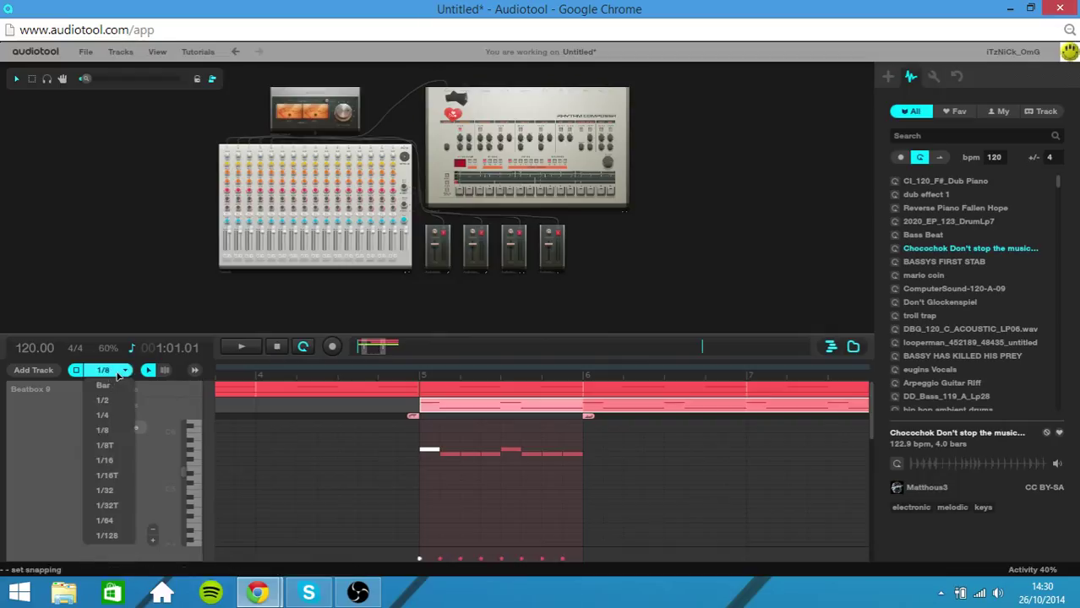
click(121, 460)
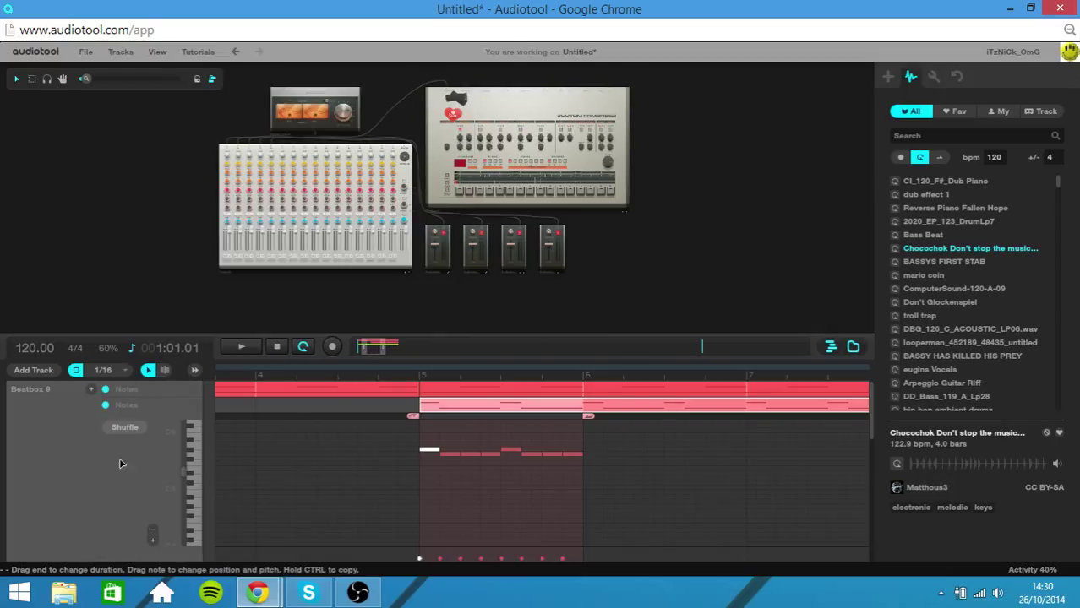
double_click(429, 452)
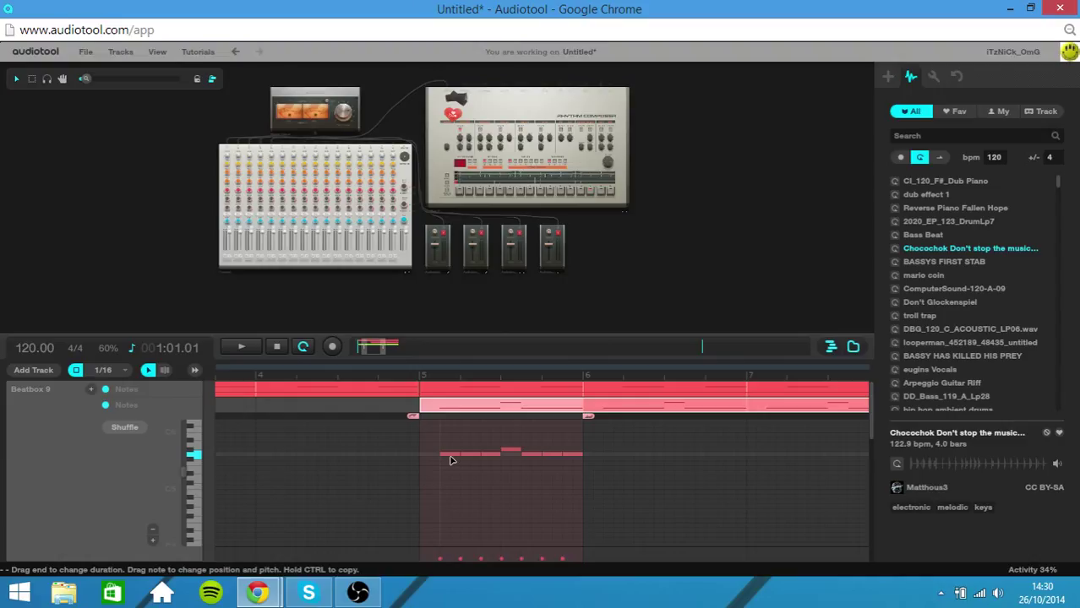
double_click(448, 454)
double_click(469, 454)
double_click(490, 454)
drag(518, 450, 511, 450)
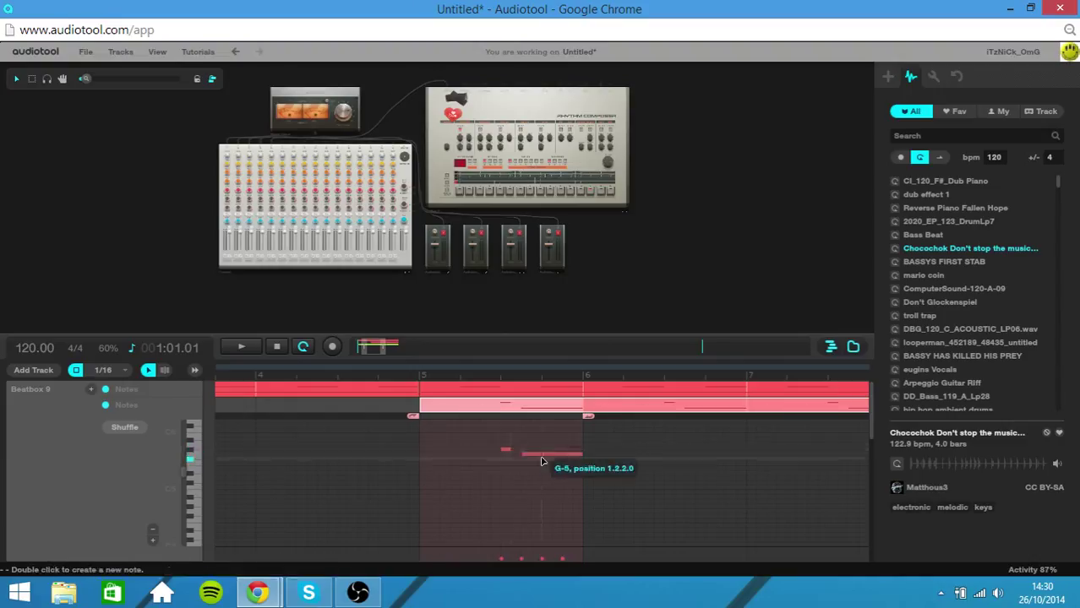
double_click(505, 450)
double_click(532, 454)
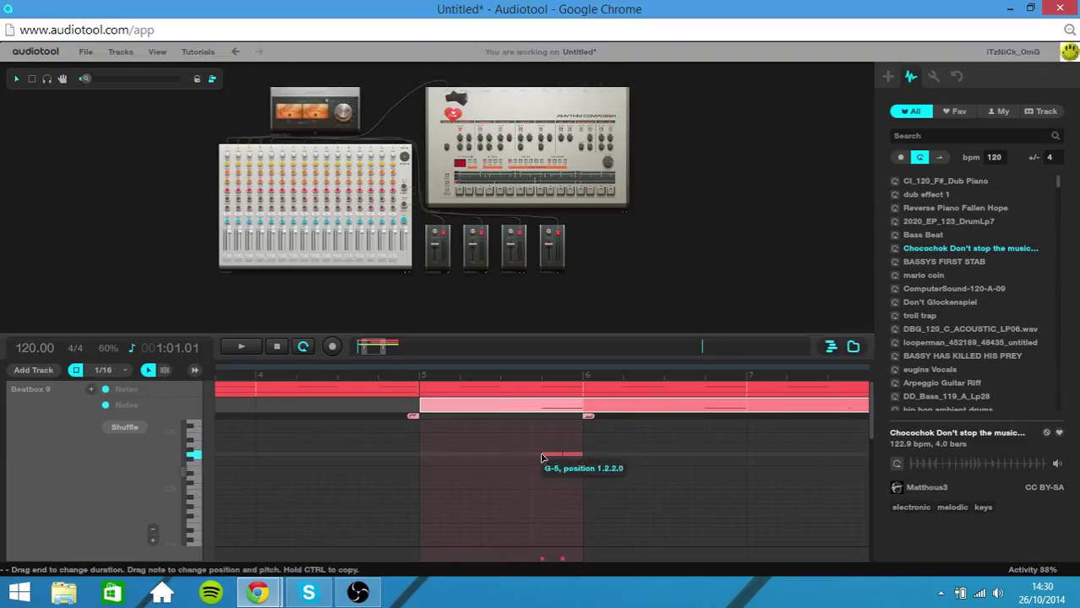
double_click(571, 454)
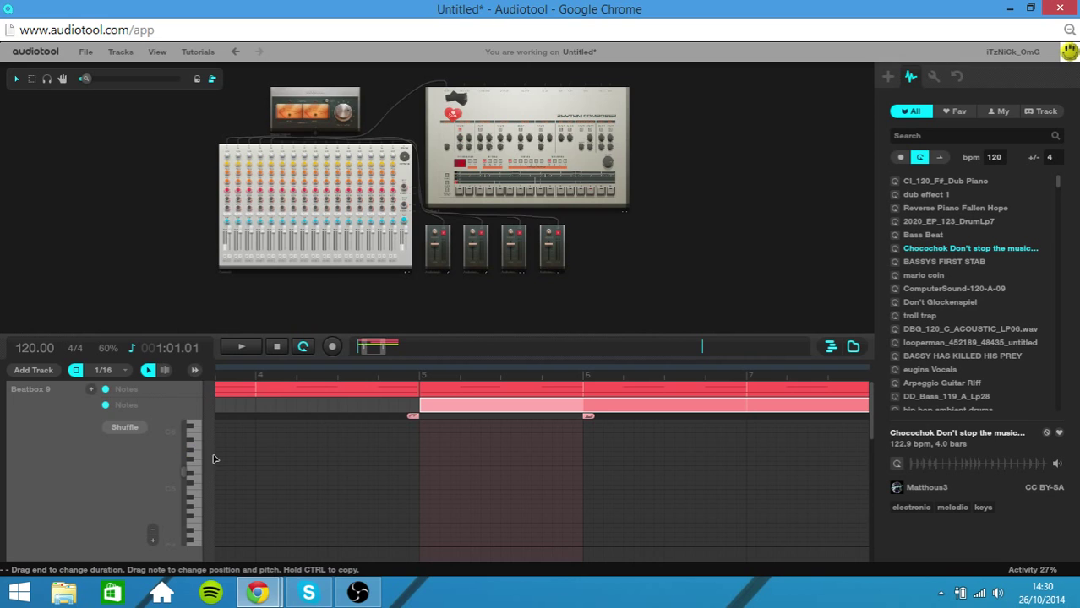
Step: Fill bar 5 with sixteen sixteenth notes, G#-5 for the first, fifth, ninth and thirteenth and G-5 for the rest
double_click(424, 451)
click(424, 450)
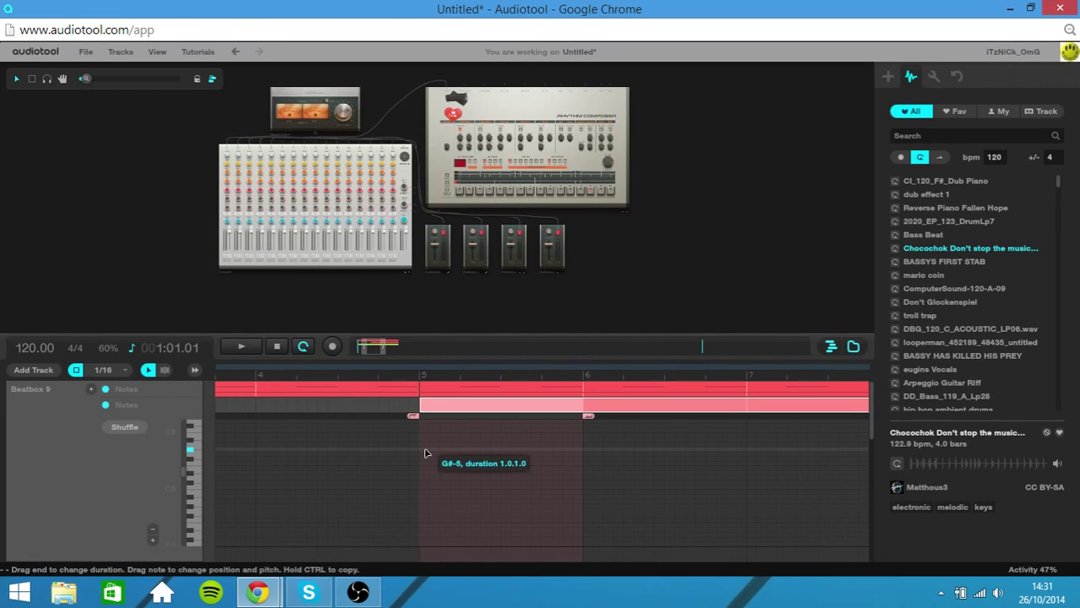
double_click(433, 454)
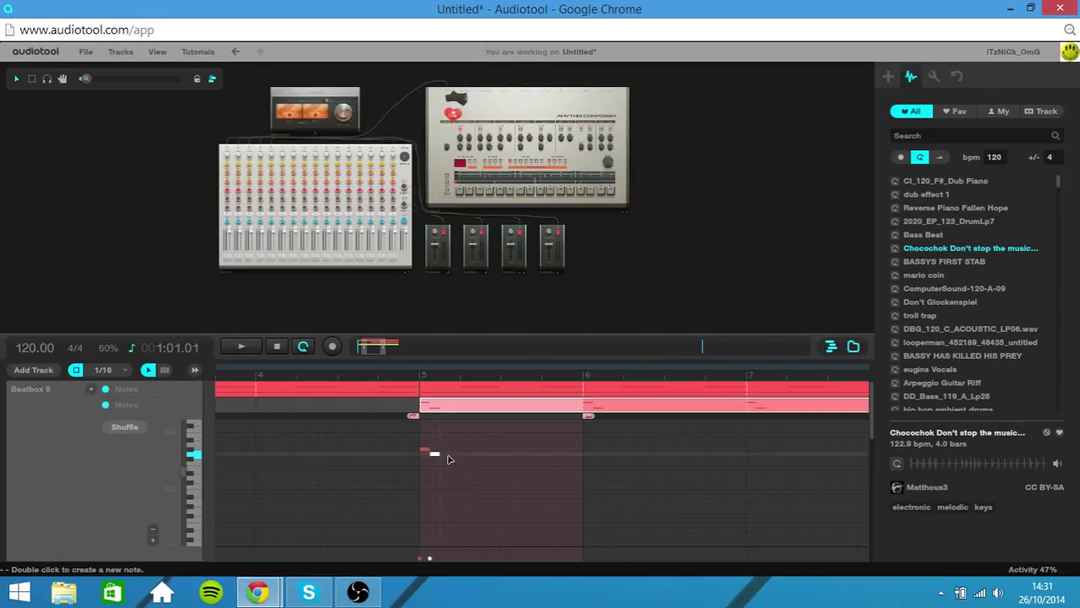
double_click(445, 454)
double_click(455, 455)
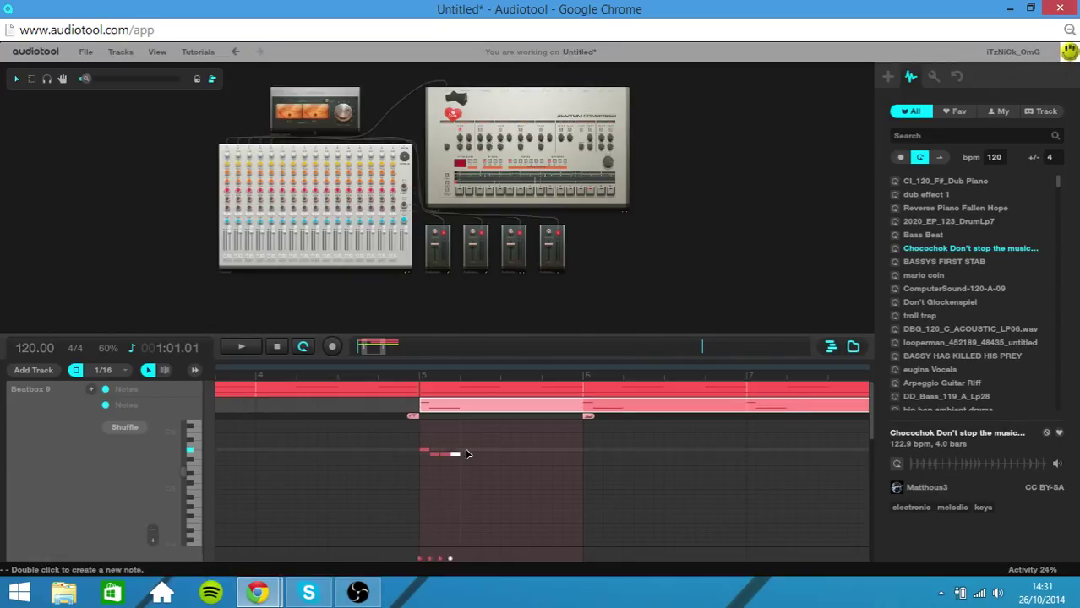
double_click(466, 449)
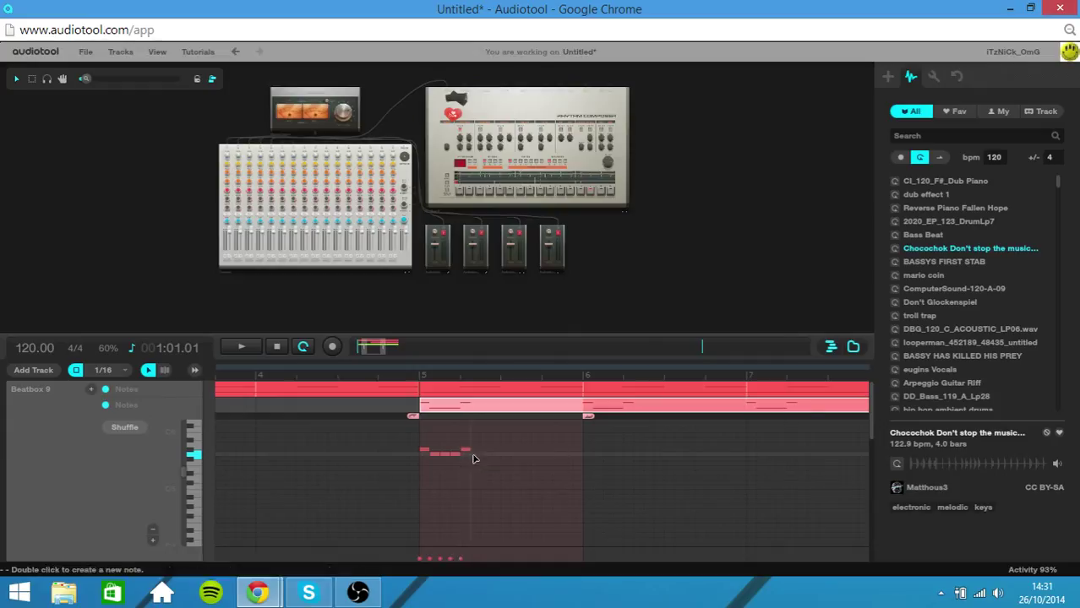
double_click(472, 454)
double_click(483, 455)
double_click(493, 455)
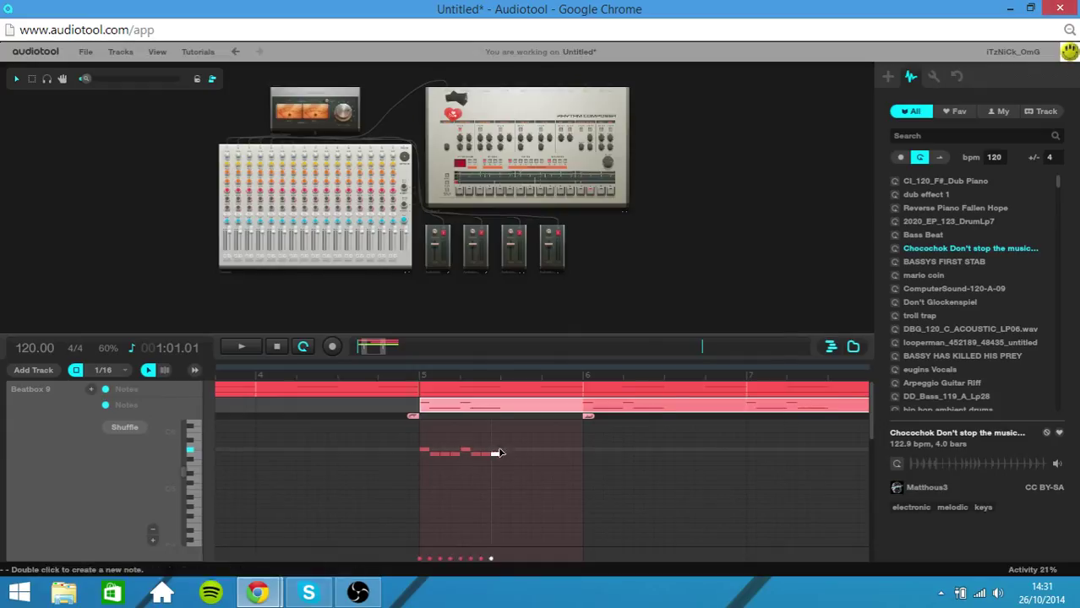
double_click(506, 450)
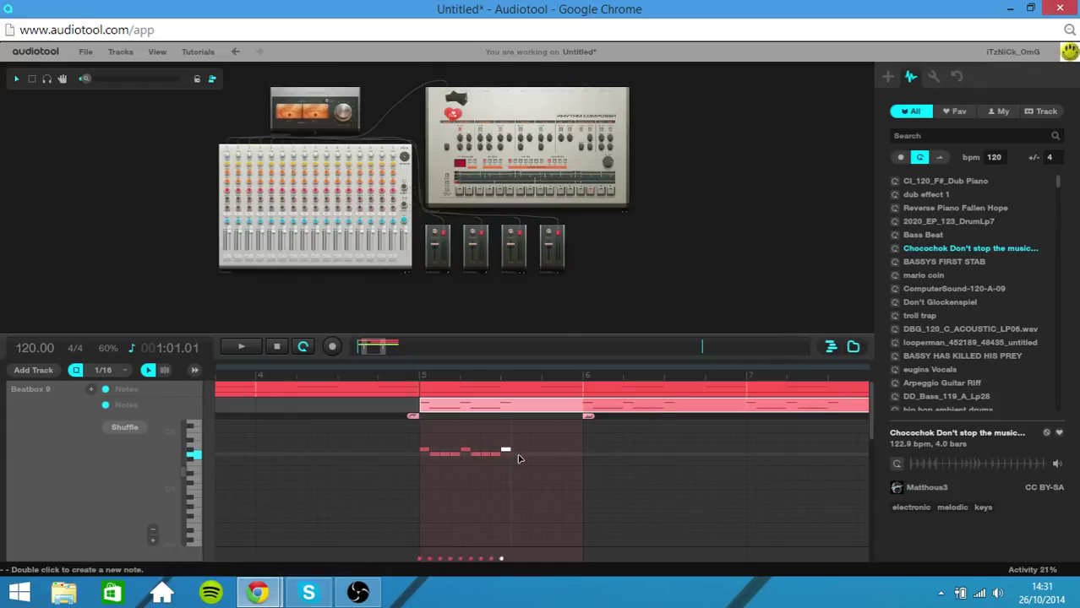
double_click(515, 455)
double_click(525, 455)
double_click(536, 455)
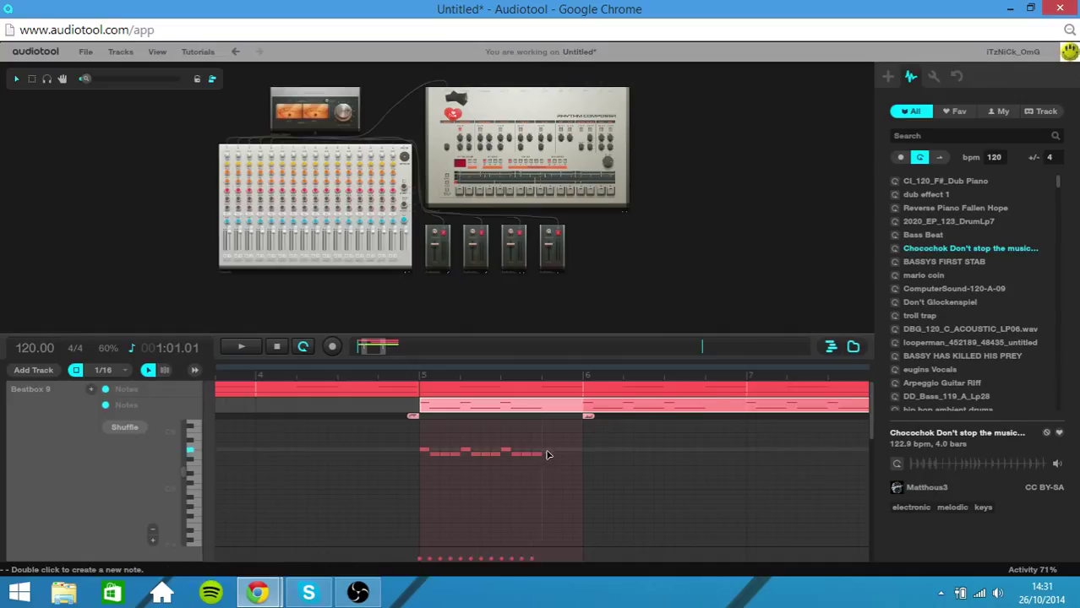
double_click(547, 450)
double_click(556, 454)
double_click(566, 455)
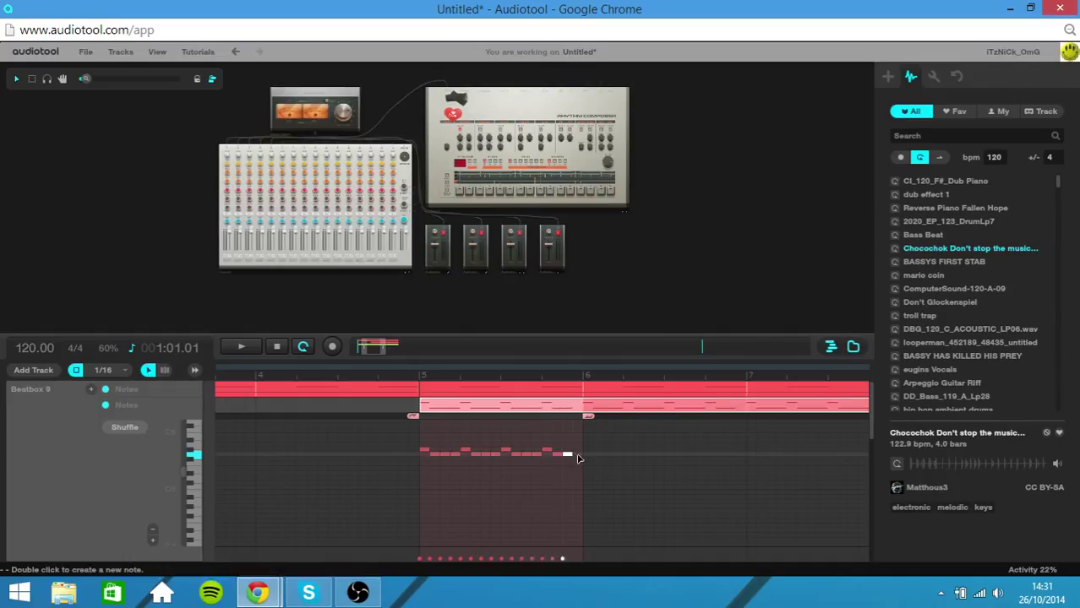
double_click(576, 455)
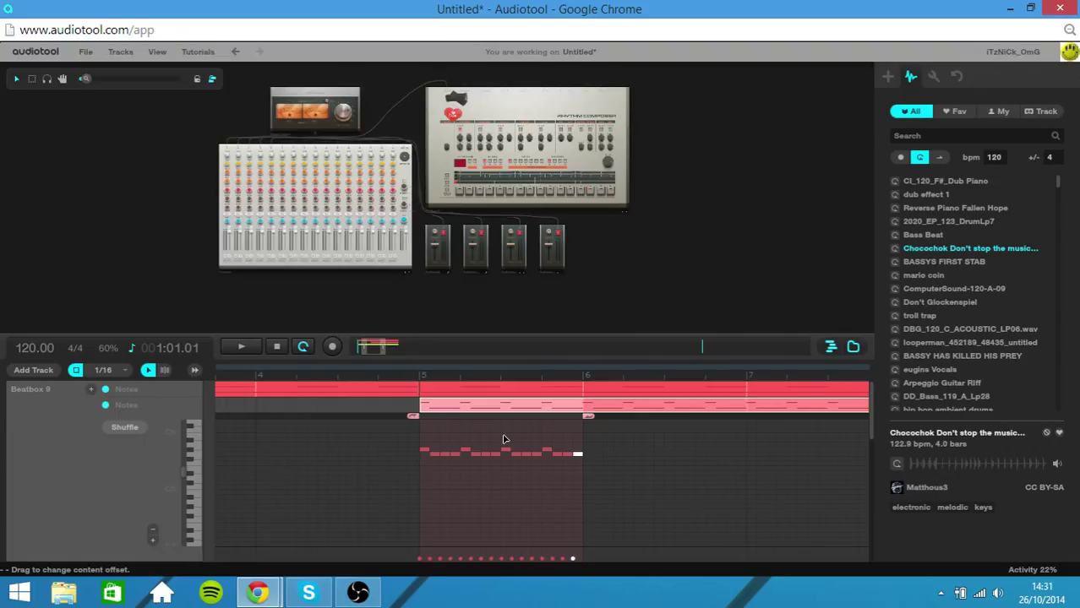
Step: Close the second Beatbox 9 note region and set the arrangement's snapping to 1/4
double_click(432, 407)
drag(362, 346, 431, 355)
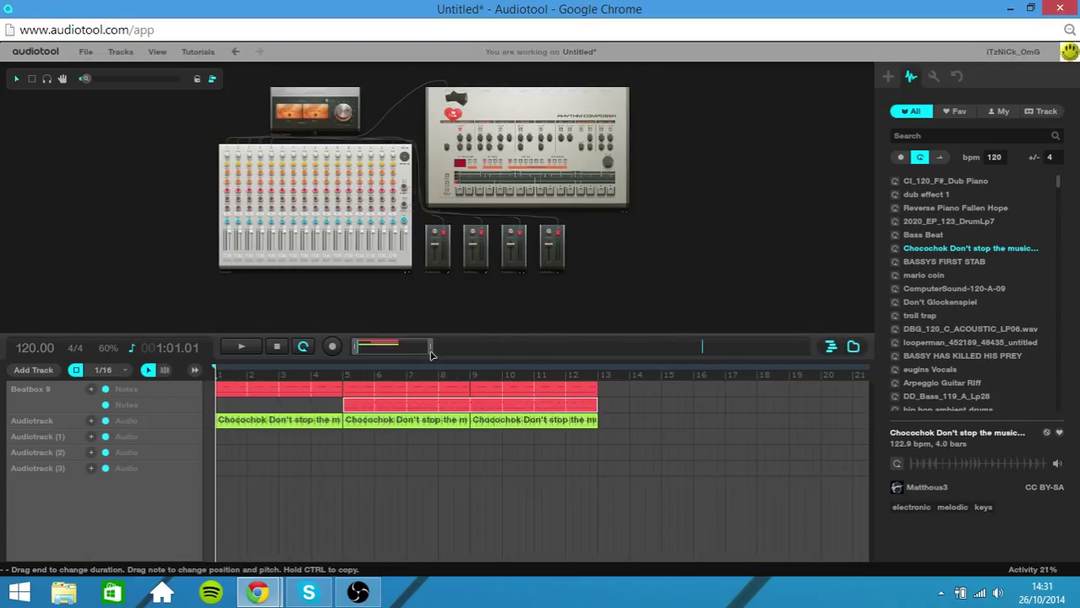
click(103, 370)
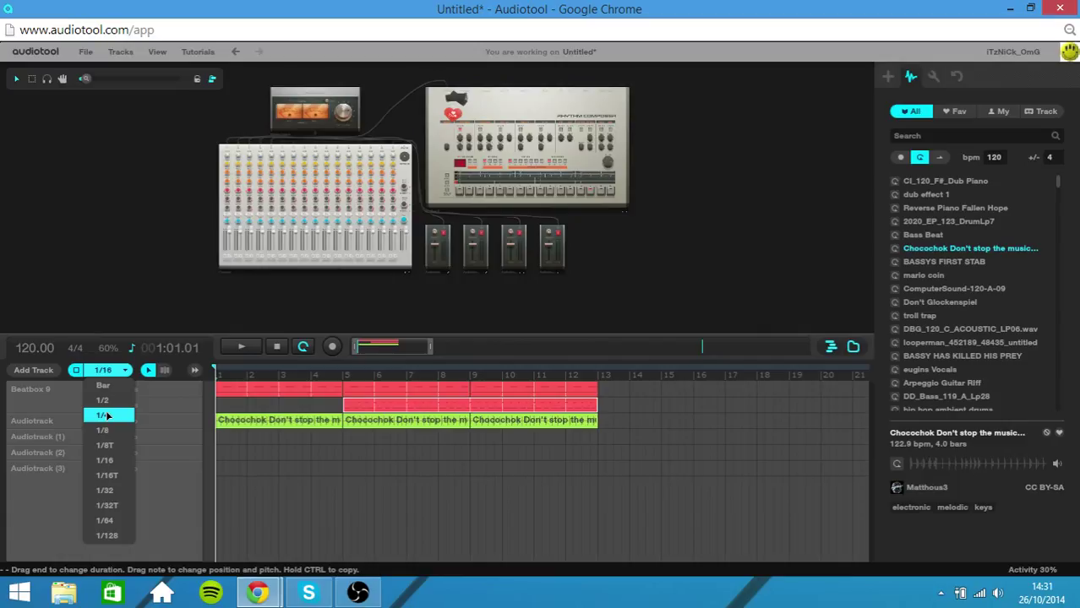
click(106, 416)
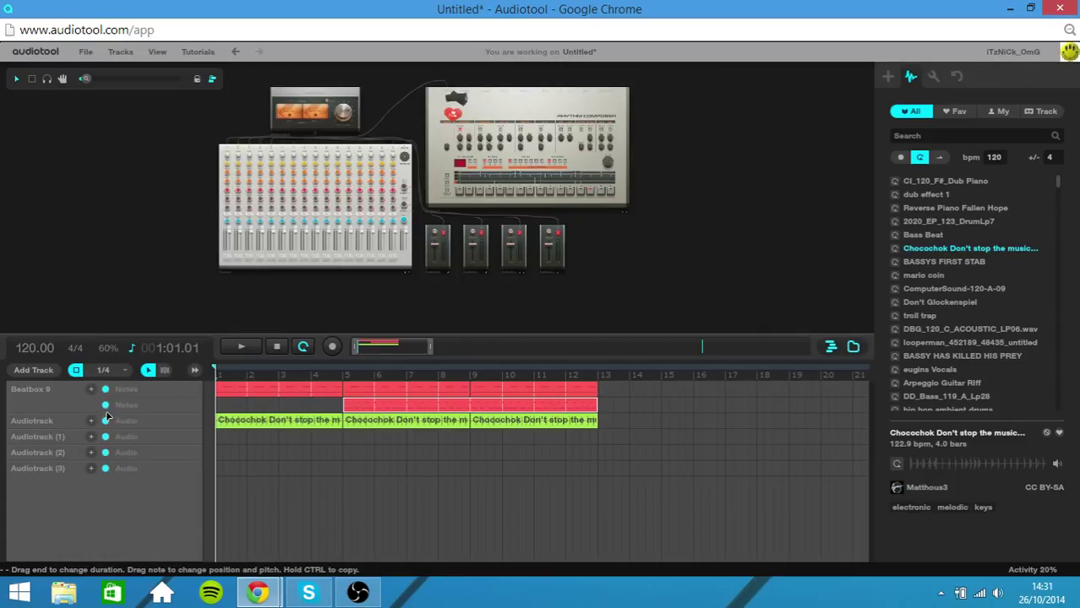
Step: Play back the arrangement from bar 1 into bar 6 to hear the sixteenth-note pattern
click(242, 348)
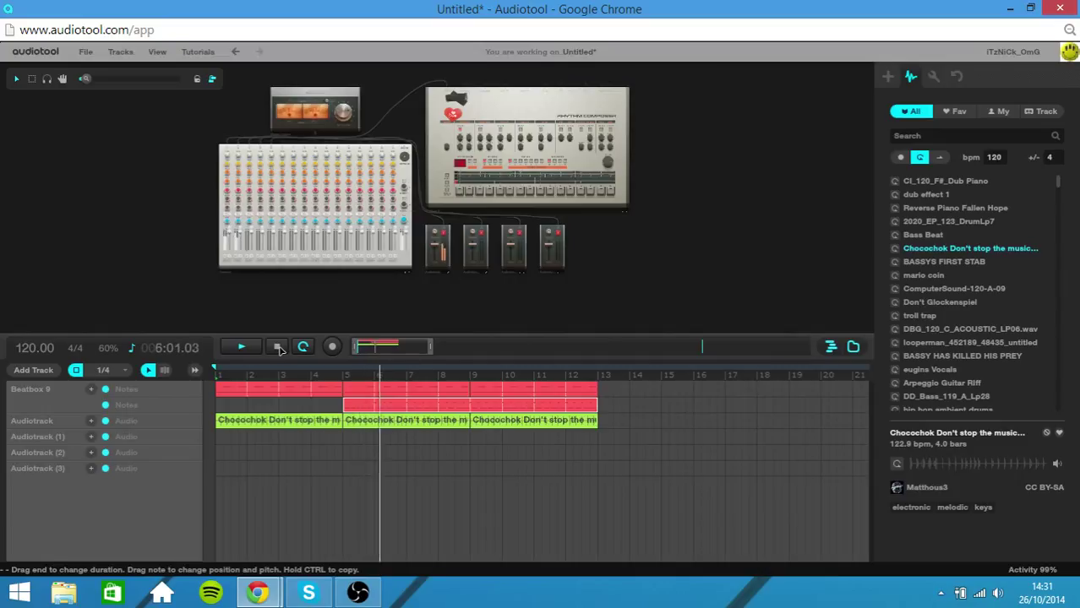
click(277, 347)
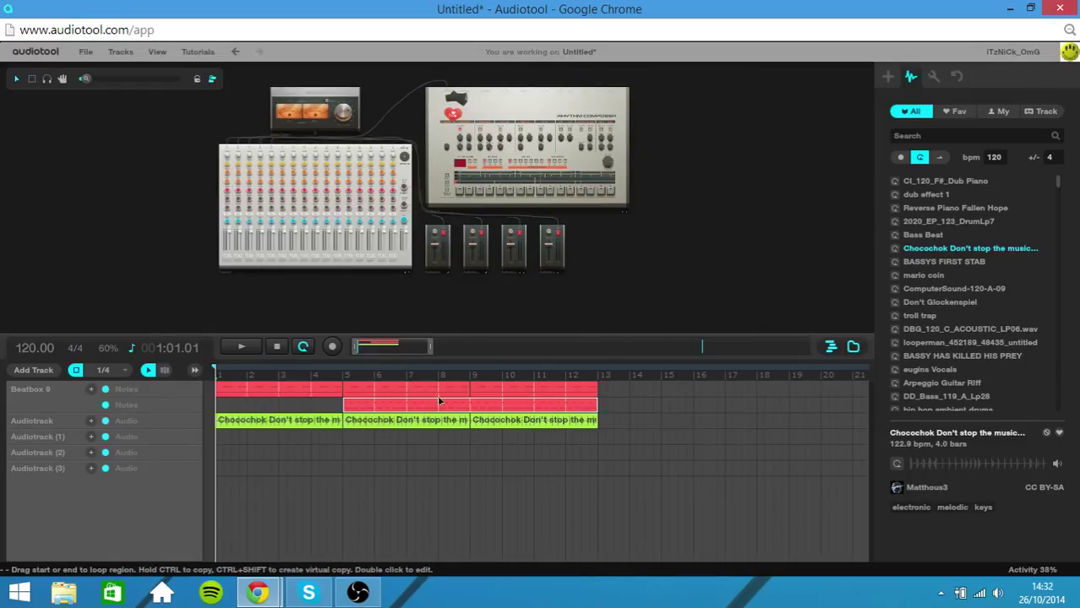
click(363, 410)
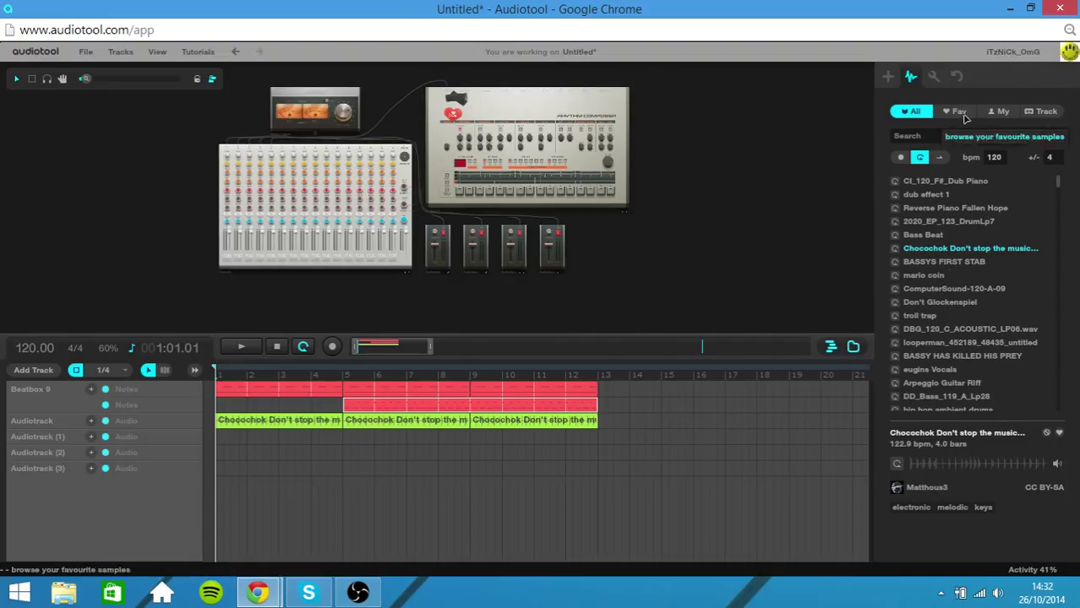
Step: Check the other sample collections, and search all loop samples for "bass"
click(997, 113)
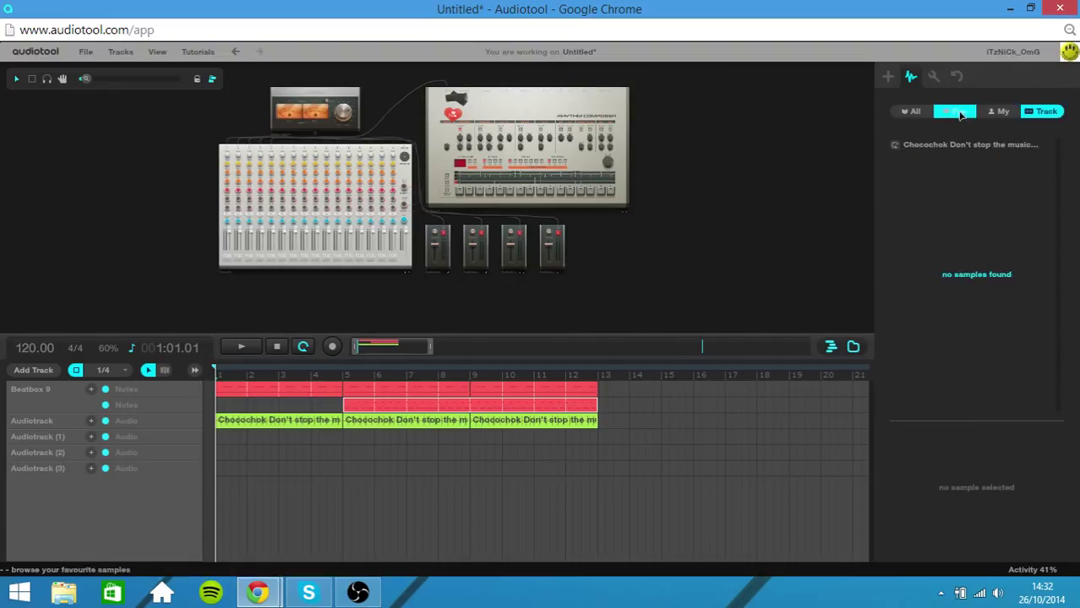
click(910, 111)
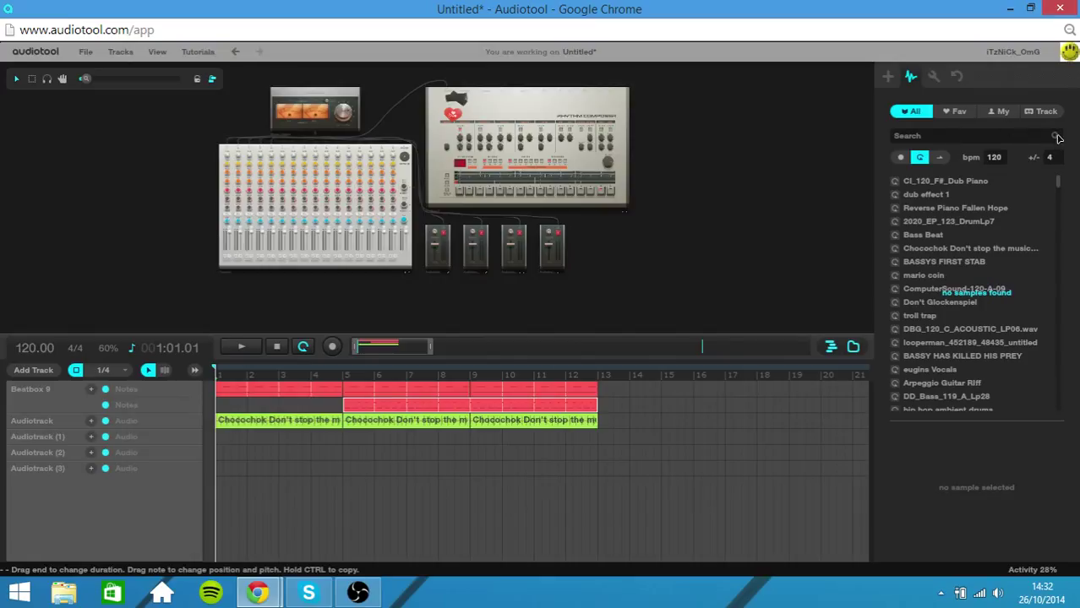
click(918, 139)
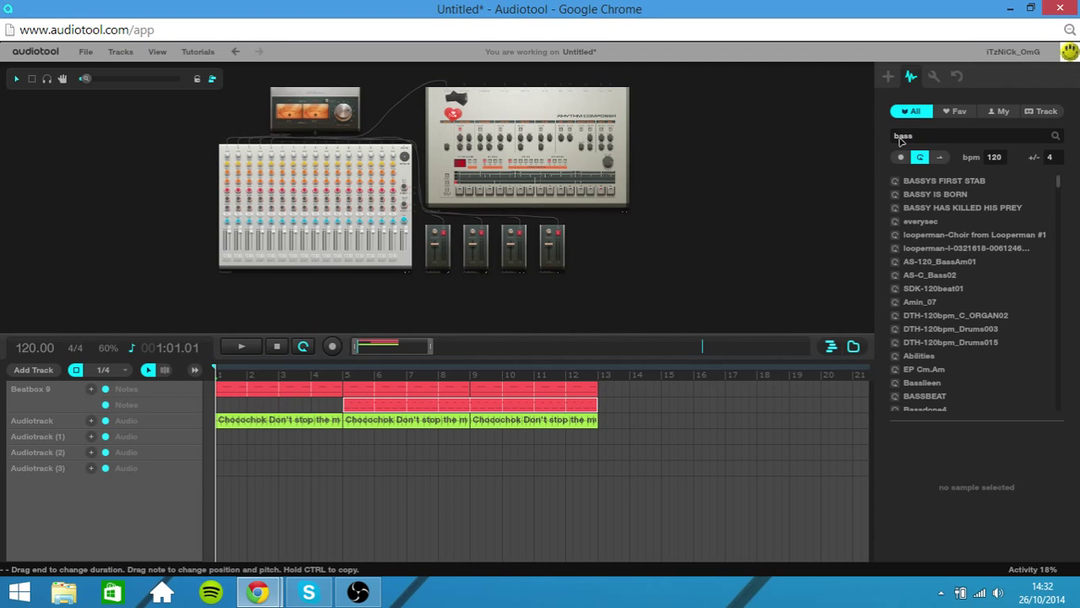
scroll(971, 207, down, 1)
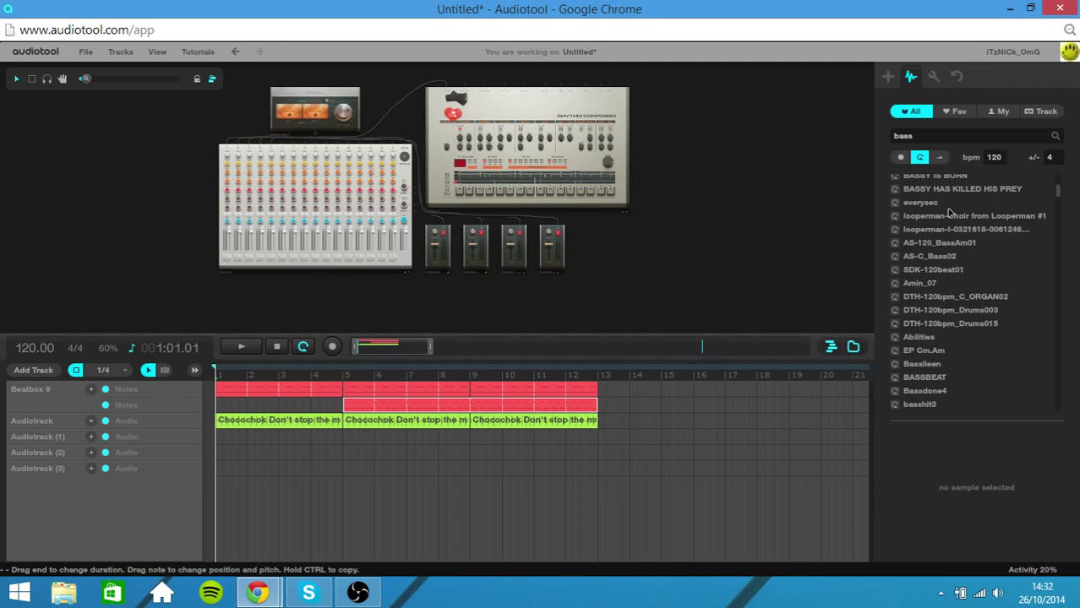
scroll(929, 223, up, 1)
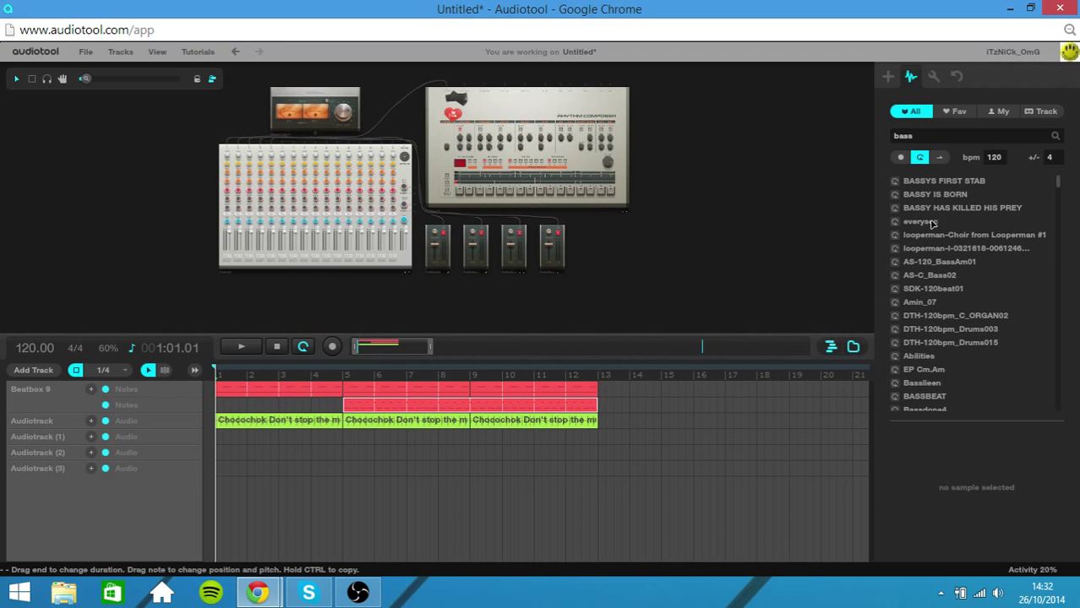
Step: Preview the looperman-l-0321618, AS-120_BassAm01, AS-C_Bass02, SDK-120beat01 and DTH-120bpm_C_ORGAN02 loops from the bass results
click(895, 249)
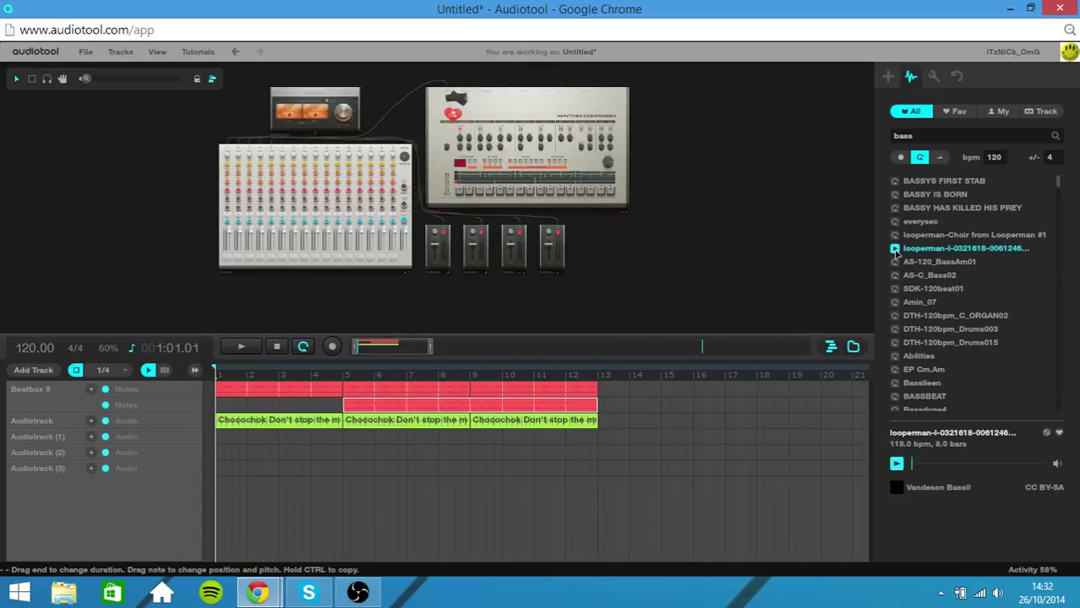
click(895, 263)
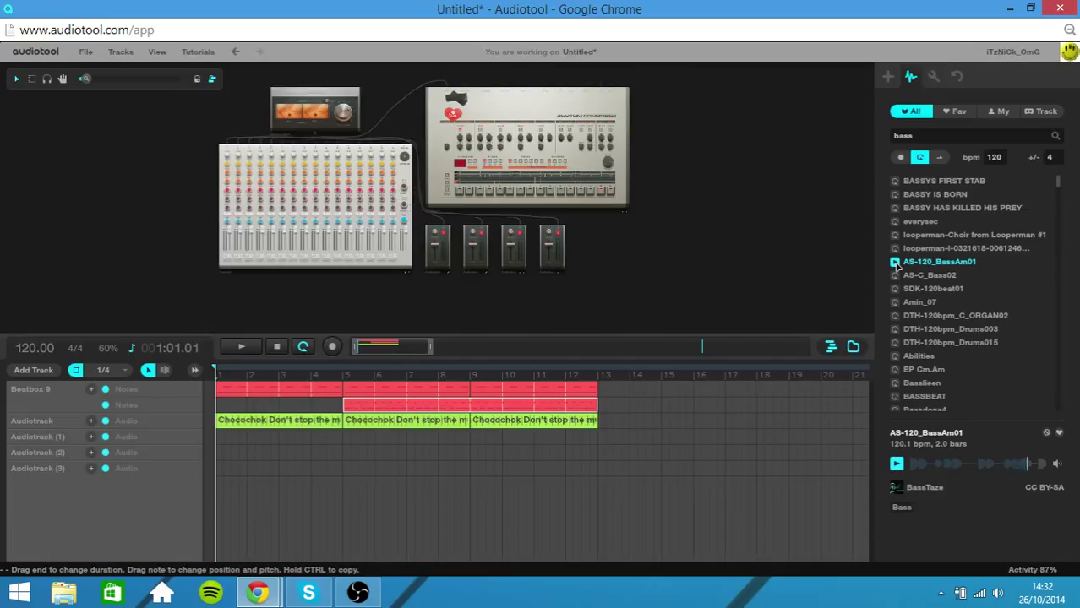
click(895, 276)
click(895, 288)
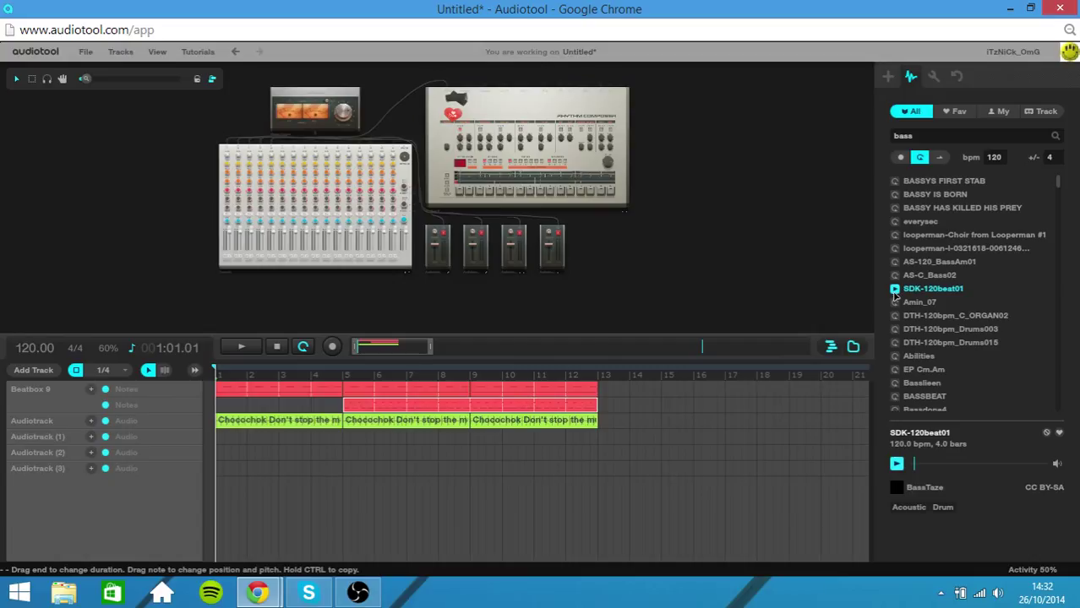
click(895, 315)
Step: Preview the DTH-120bpm_Drums003, DTH-120bpm_Drums015, Abilities and EP Cm.Am loops further down the bass results
drag(1060, 184, 1062, 189)
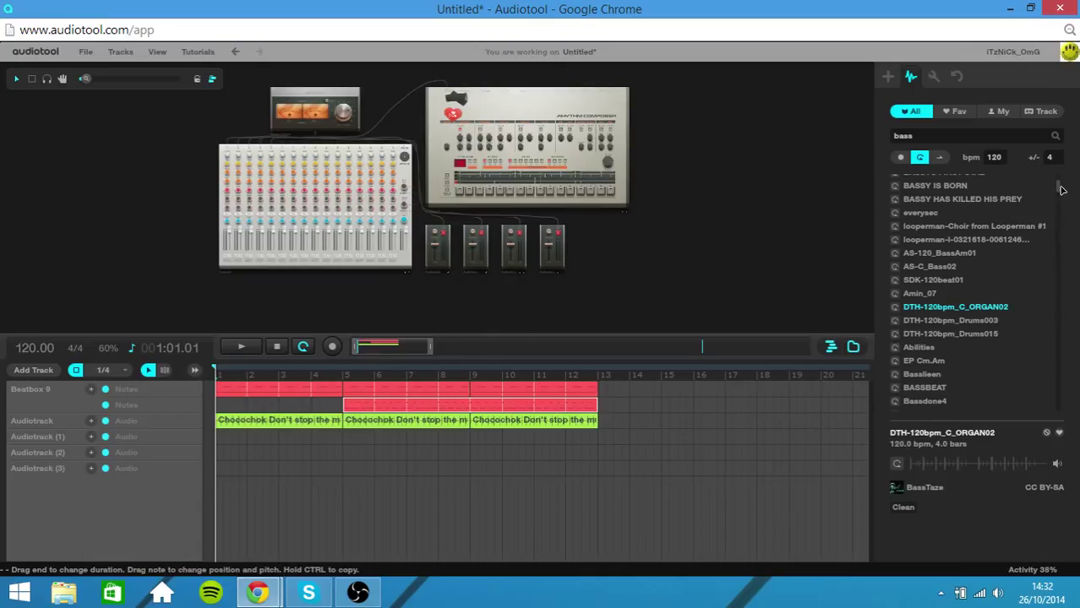
drag(1062, 189, 1061, 221)
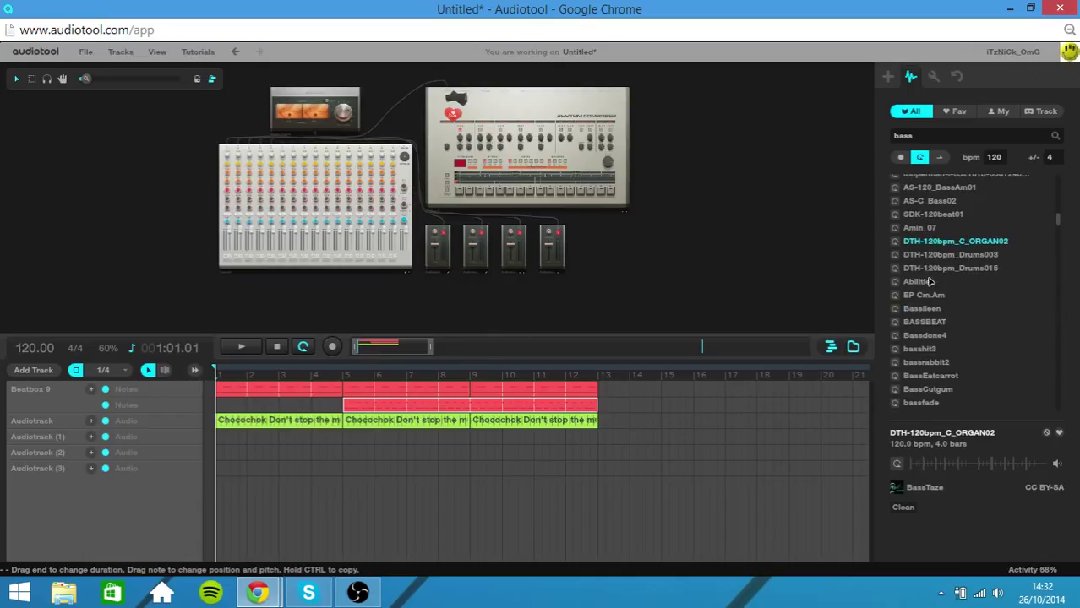
click(894, 255)
click(894, 269)
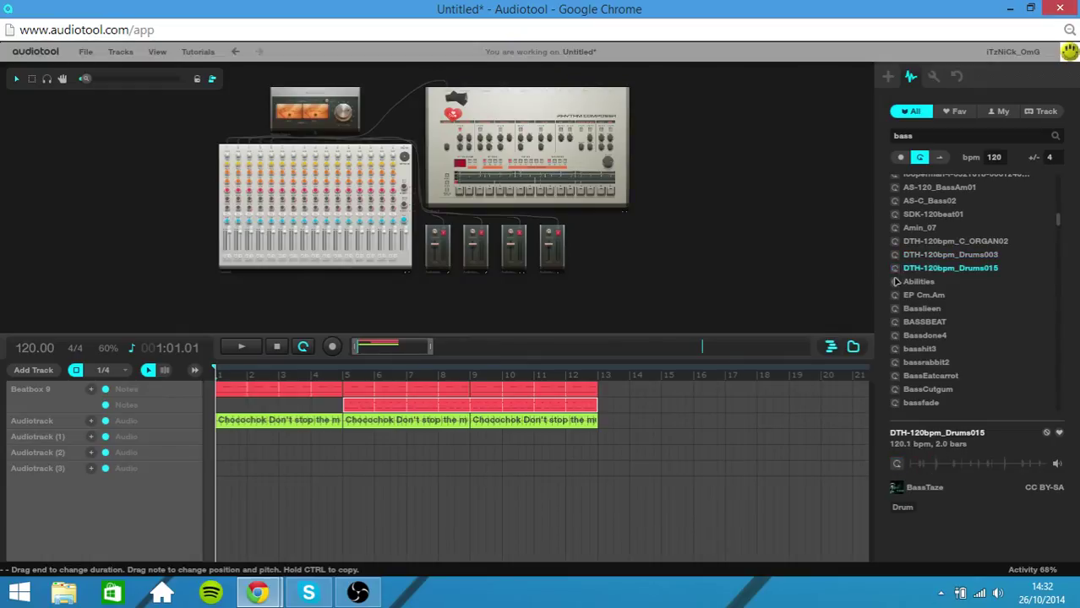
click(895, 283)
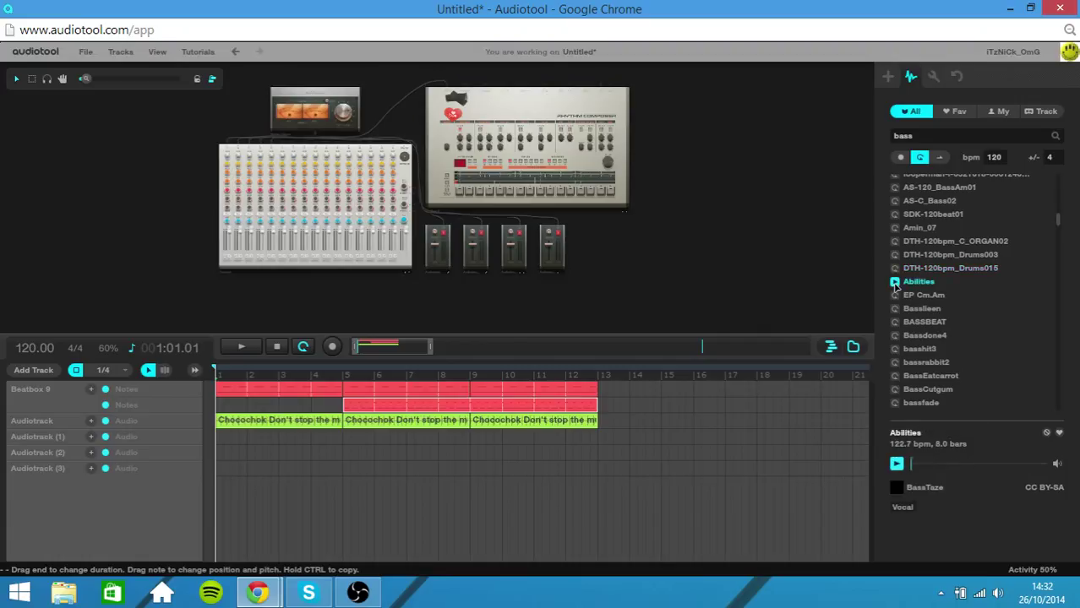
click(895, 296)
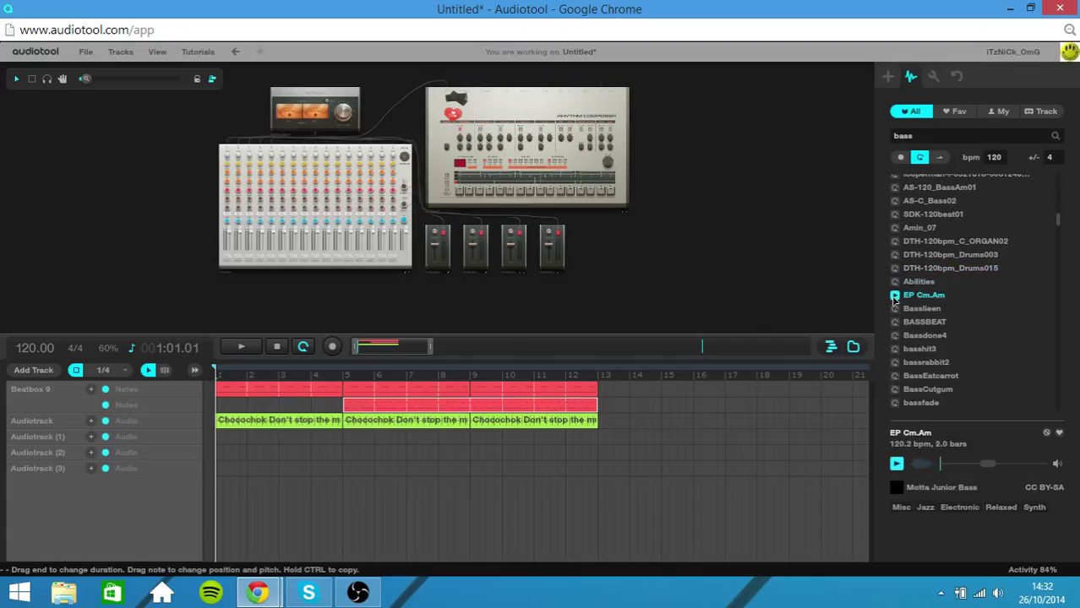
Step: Preview the Basslieen, BASSBEAT, Bassdone4 and basshit3 loops
click(895, 310)
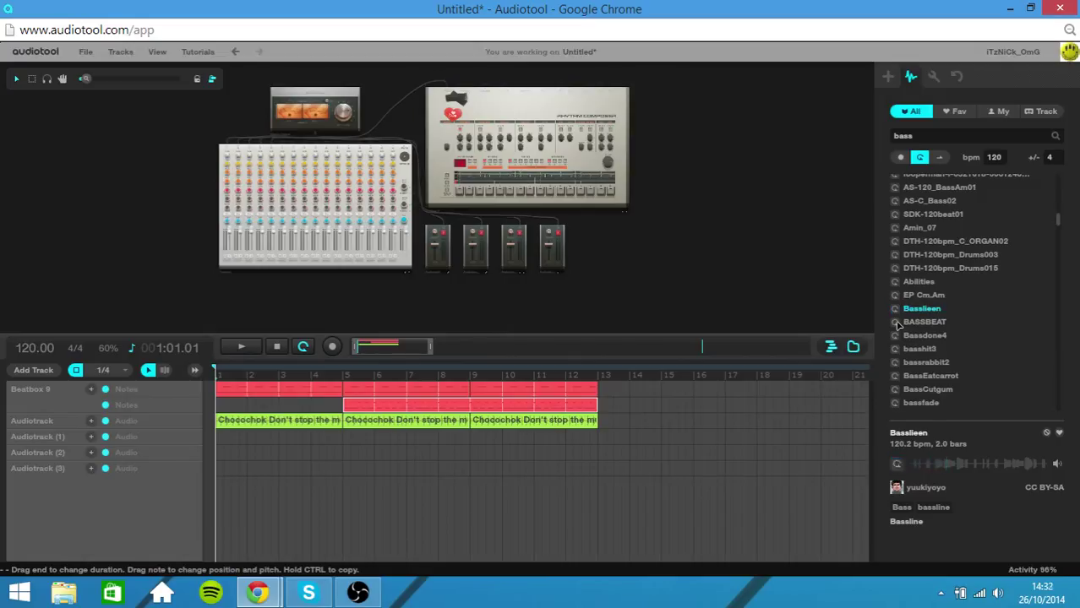
click(895, 322)
click(895, 336)
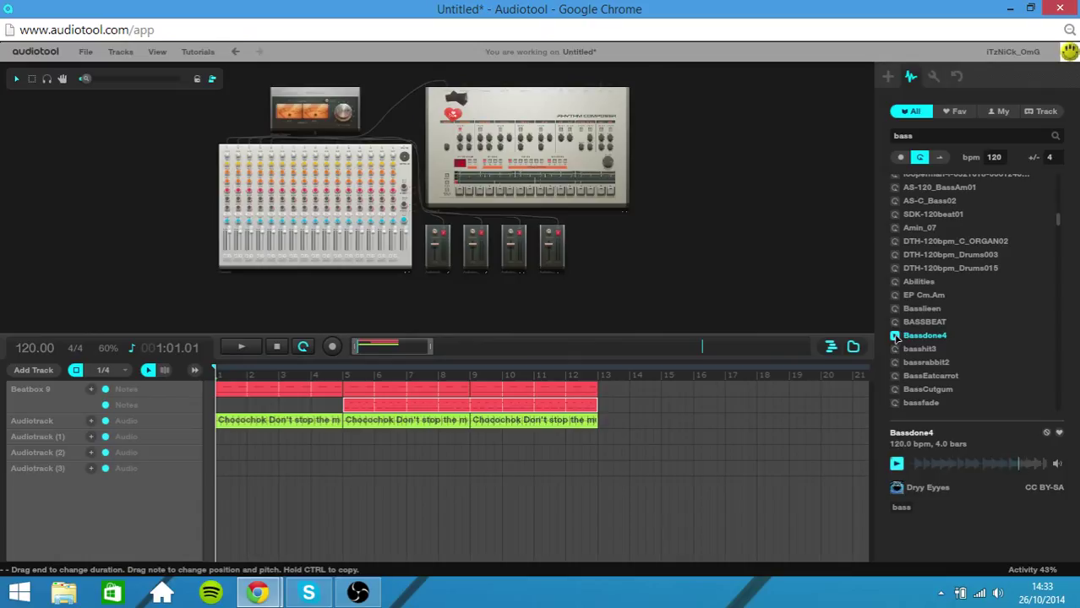
click(894, 350)
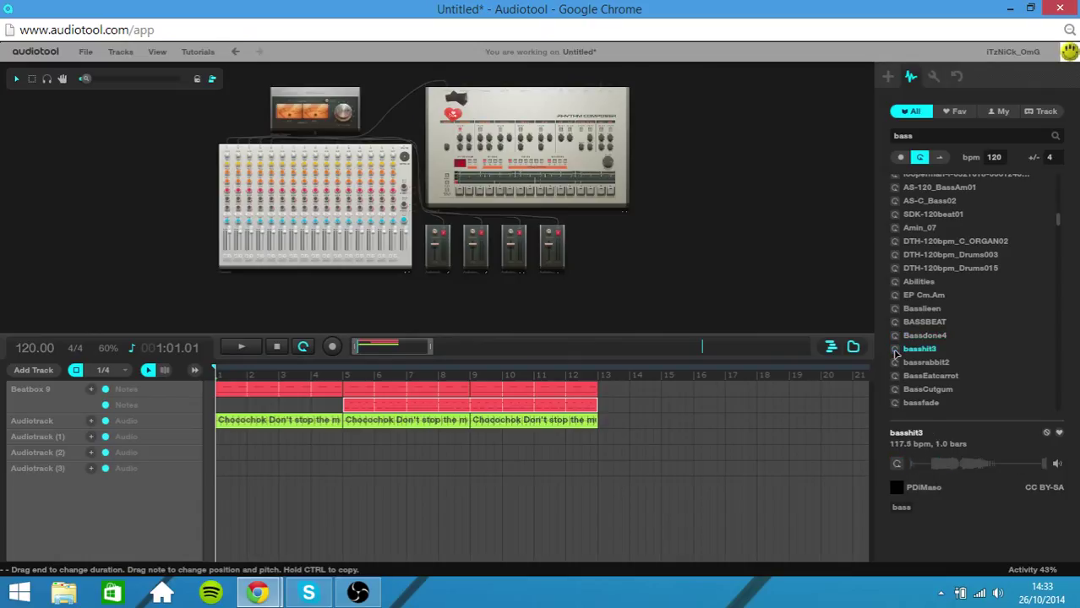
Step: Audition the bassrabbit2 loop, basshit3 once more, and BassEatcarrot
scroll(894, 353, down, 2)
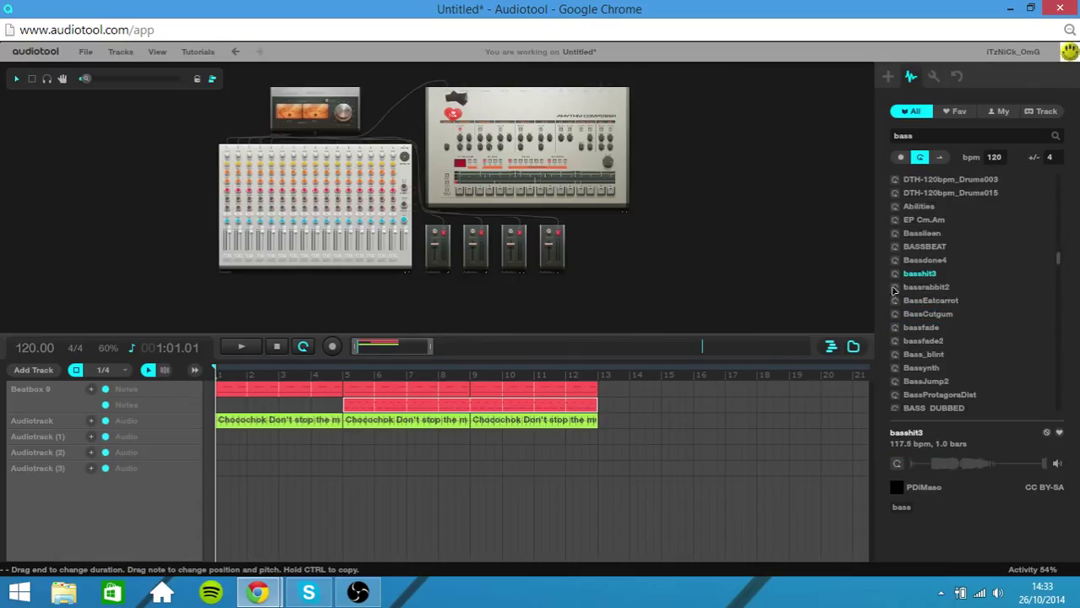
click(895, 288)
click(894, 275)
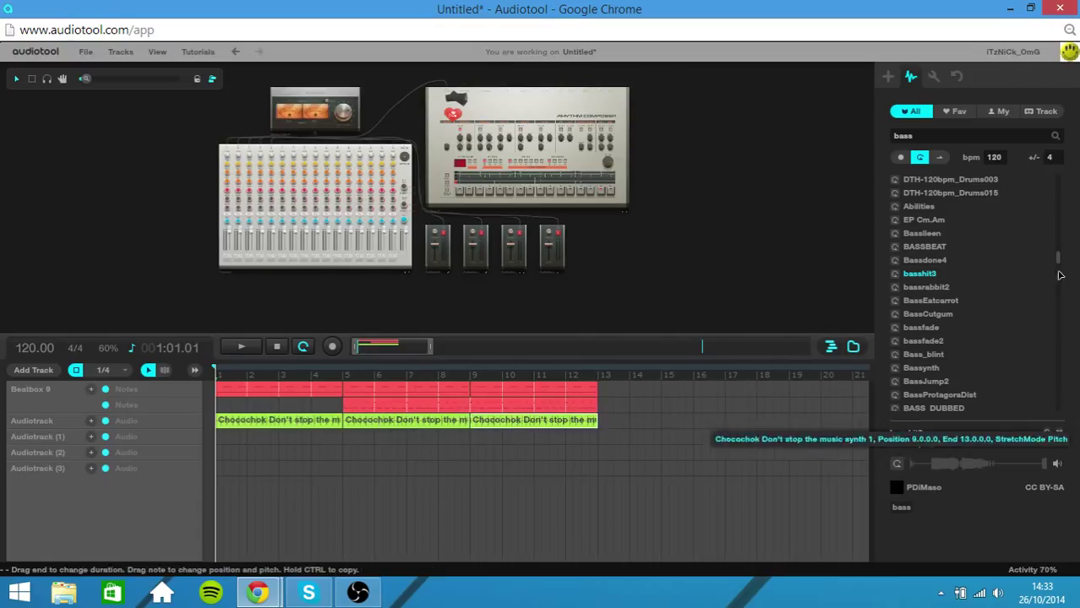
click(895, 274)
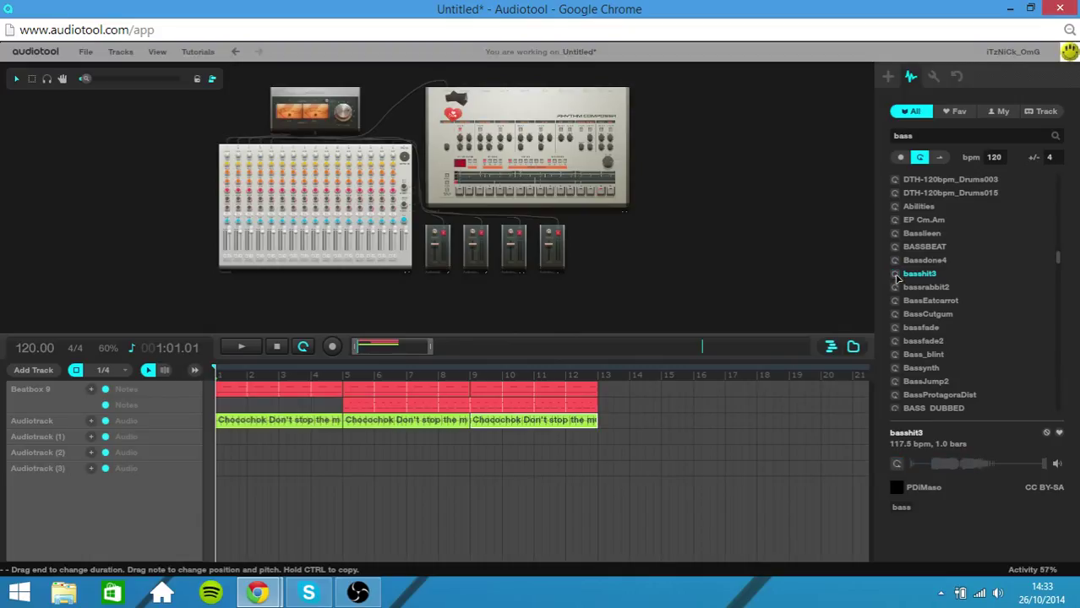
click(895, 301)
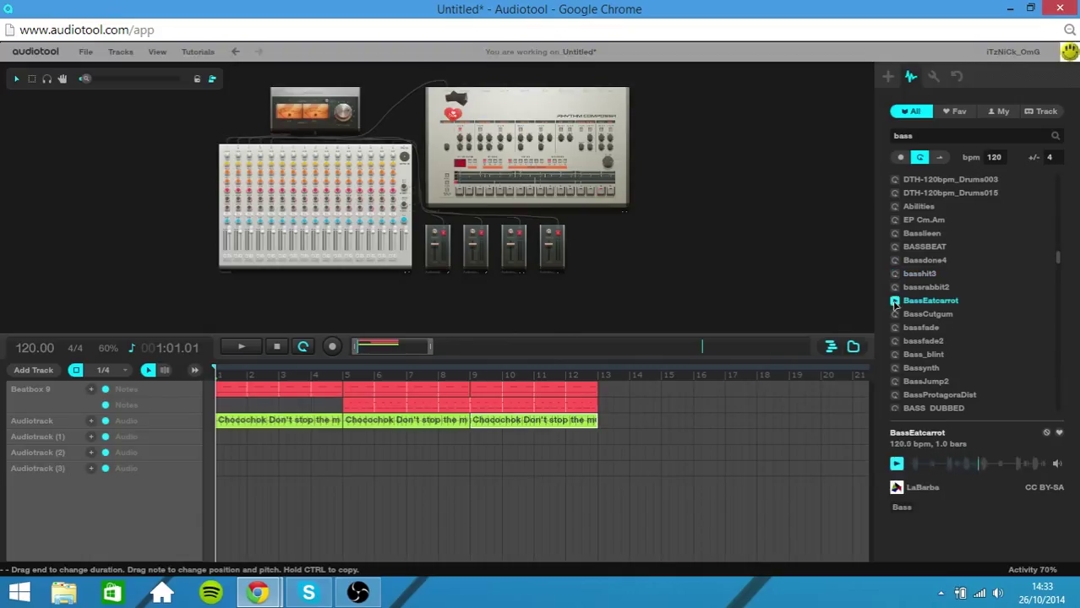
Step: Preview the BassCutgum, bassfade, Bassynth and Bass_blint loops from the bass results
click(895, 314)
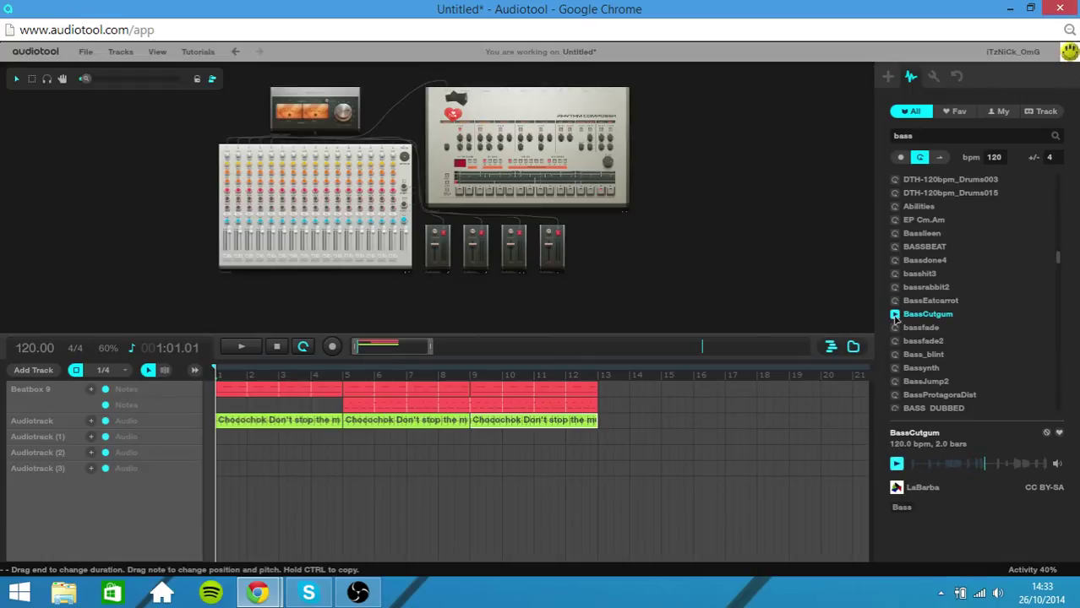
click(895, 327)
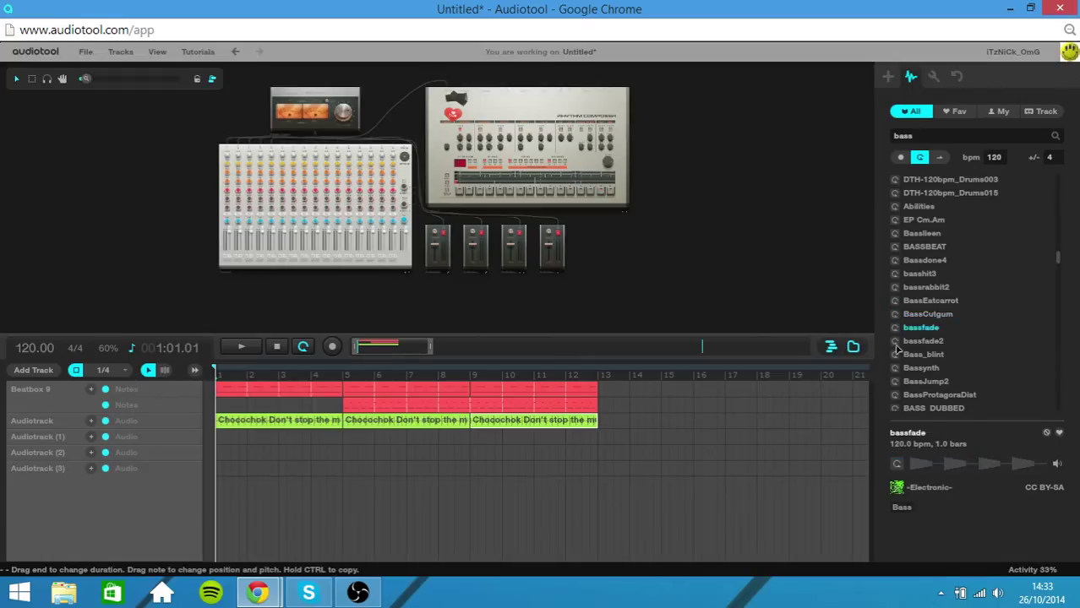
click(895, 368)
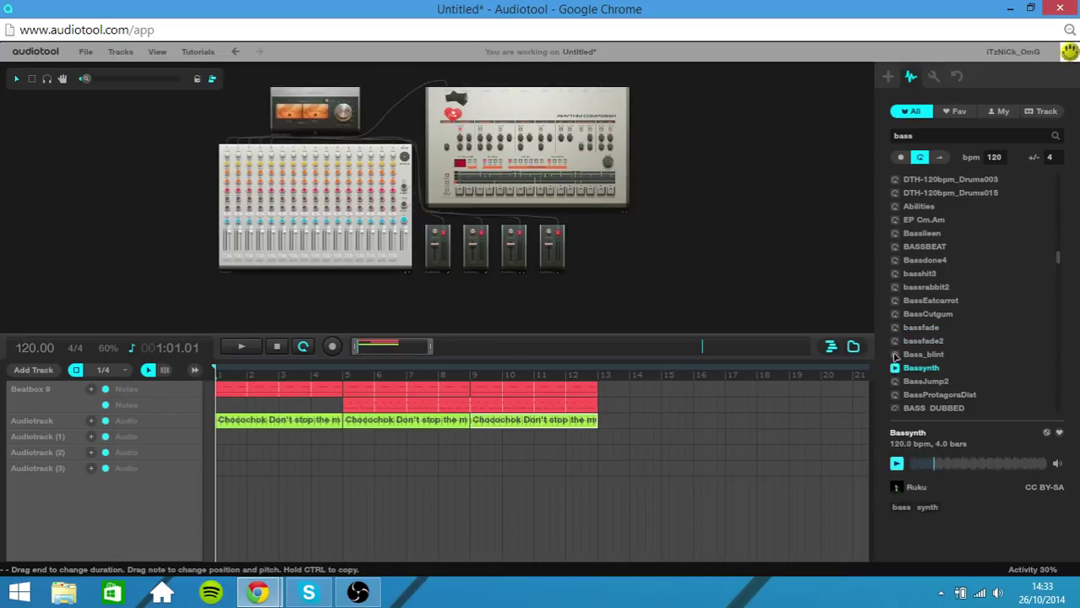
click(895, 354)
Step: Preview the BassJump2, BassProtagoraDist, BASS_DUBBED and bass_synthe loops further down the bass results
scroll(923, 286, down, 5)
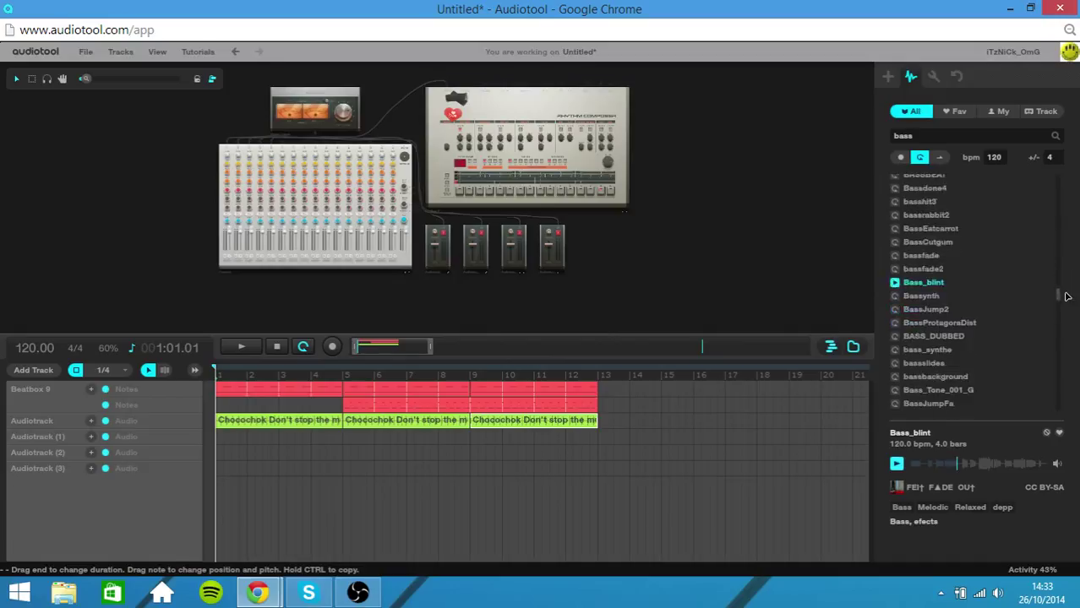
click(895, 300)
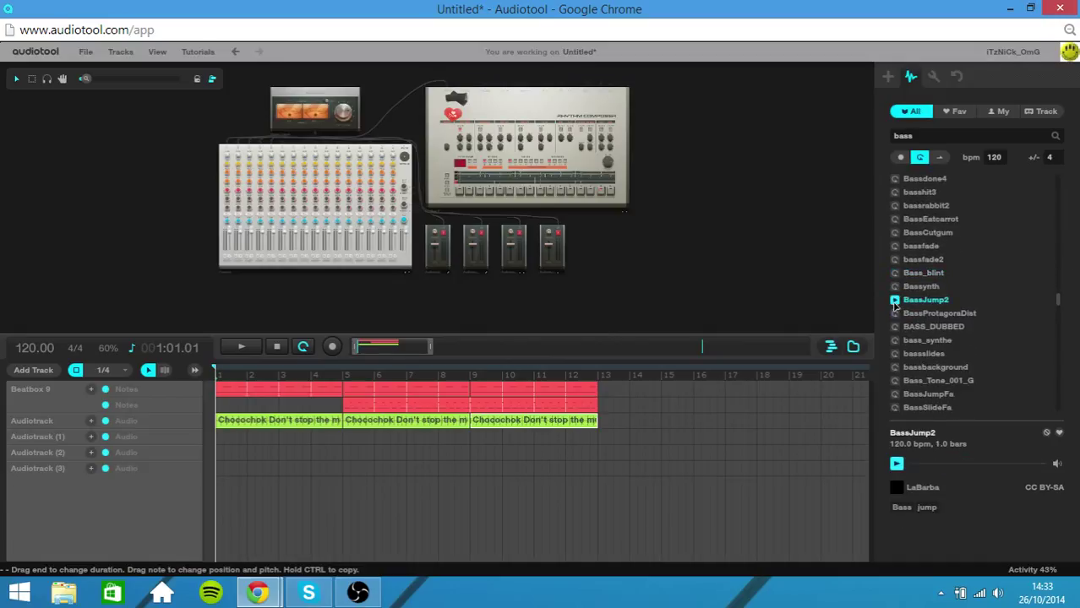
click(895, 313)
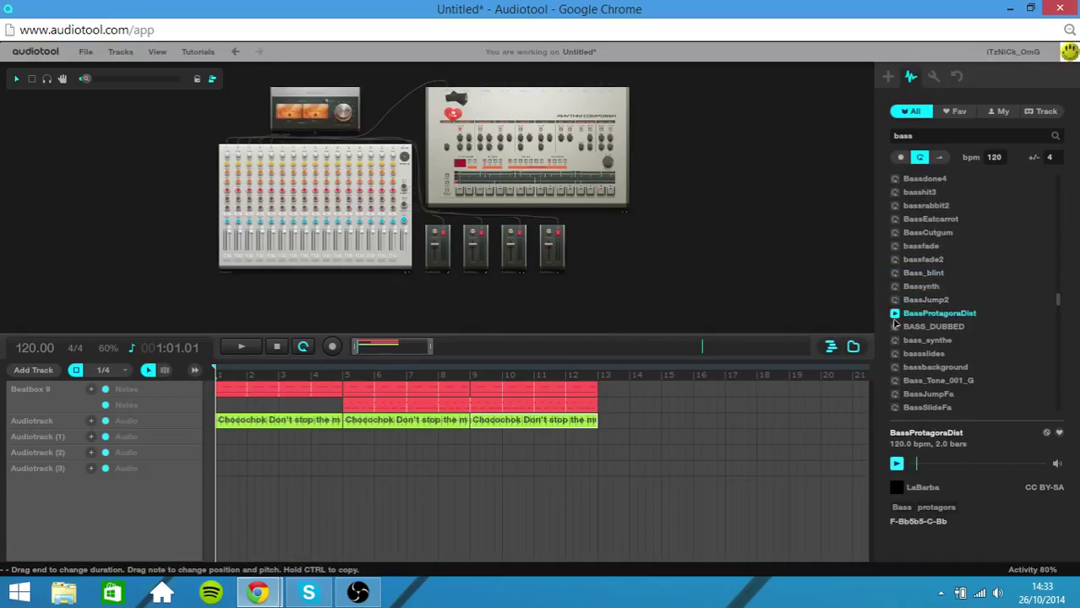
click(895, 327)
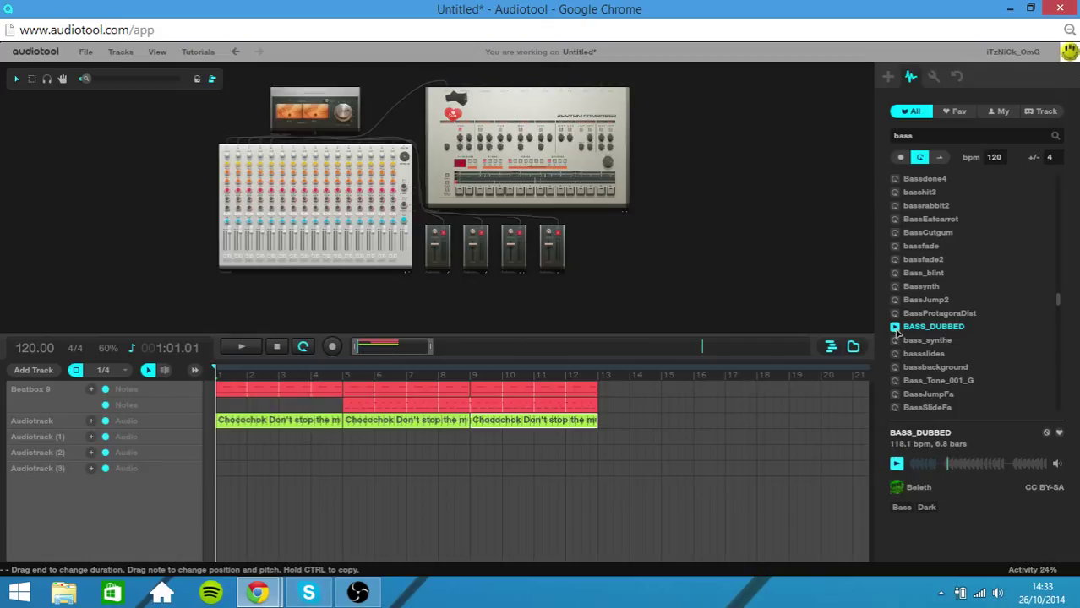
click(894, 341)
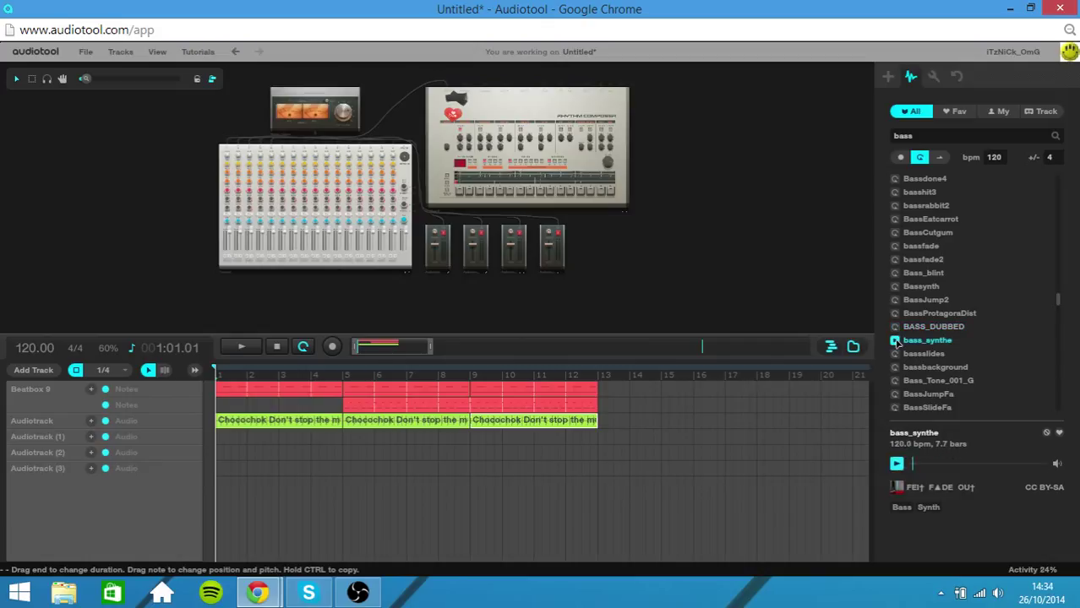
Step: Audition the bassbackground, Bass_Tone_001_G, BassJumpFa and BassSlideFa loops
click(895, 368)
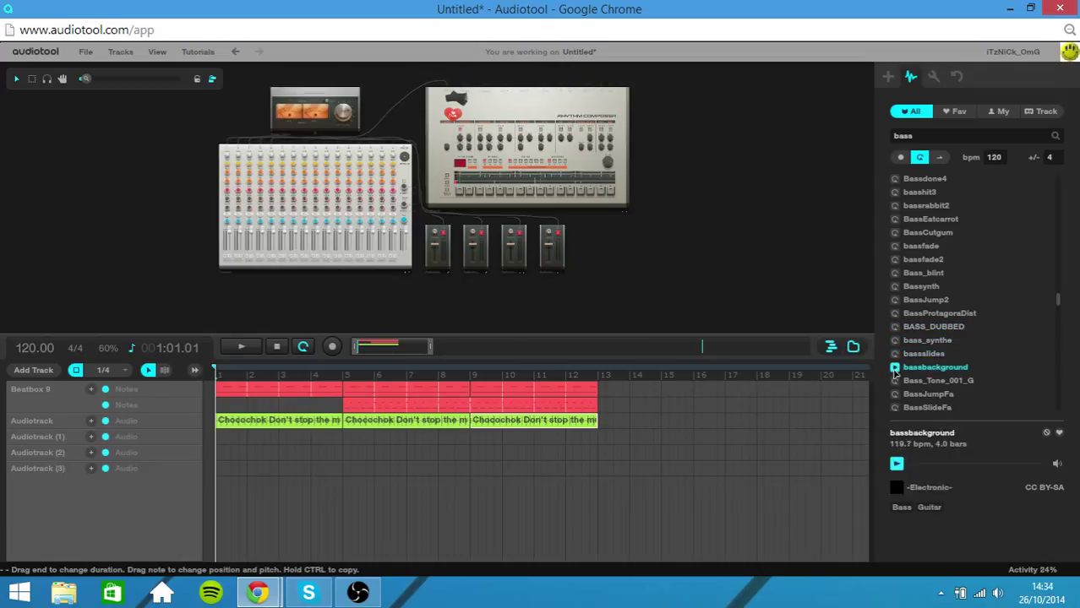
click(894, 381)
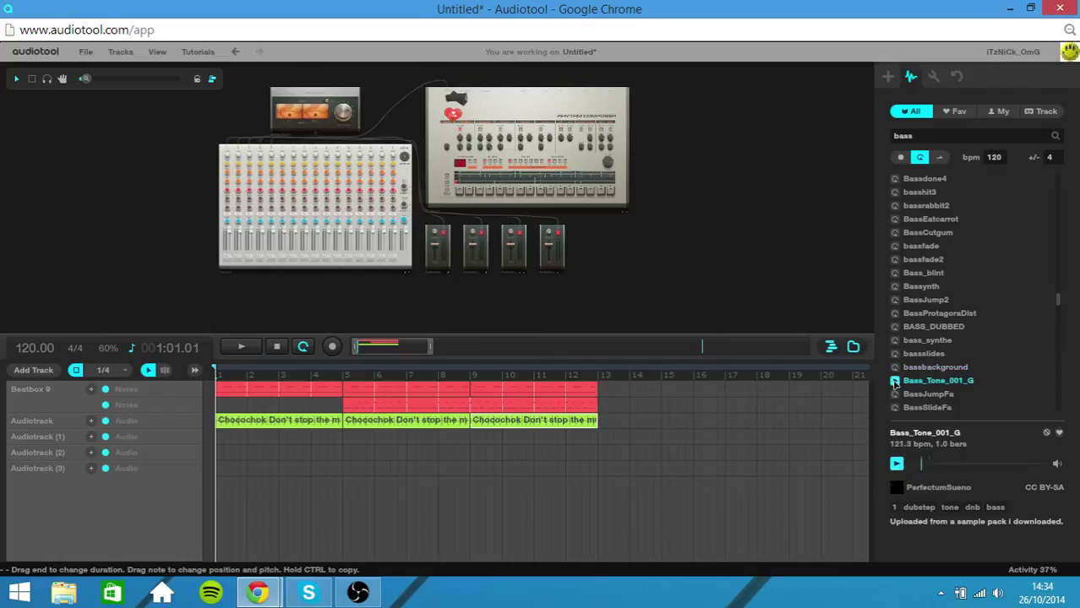
click(895, 394)
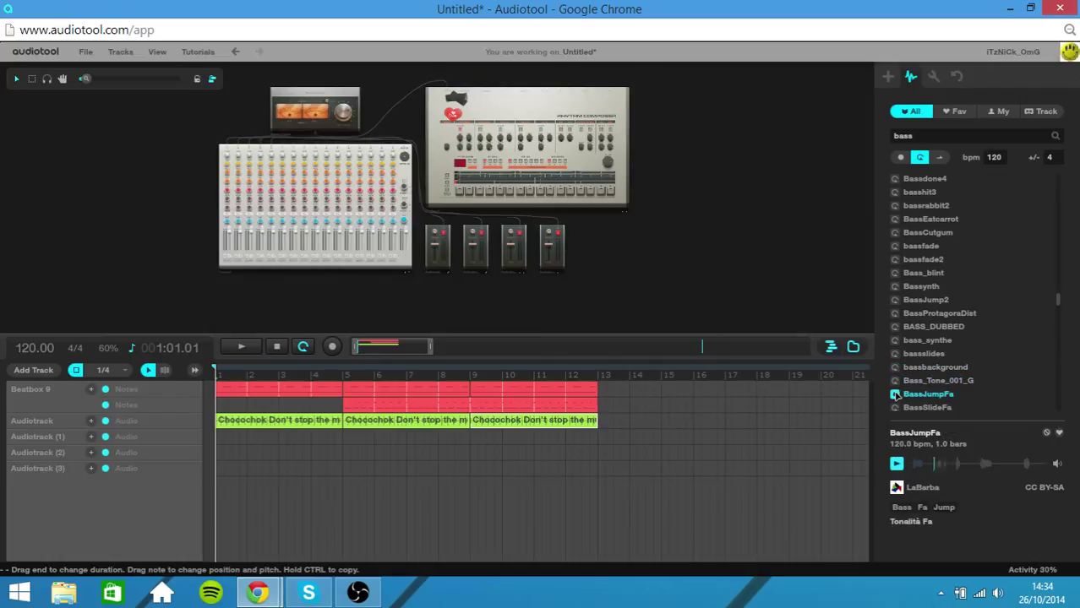
click(894, 406)
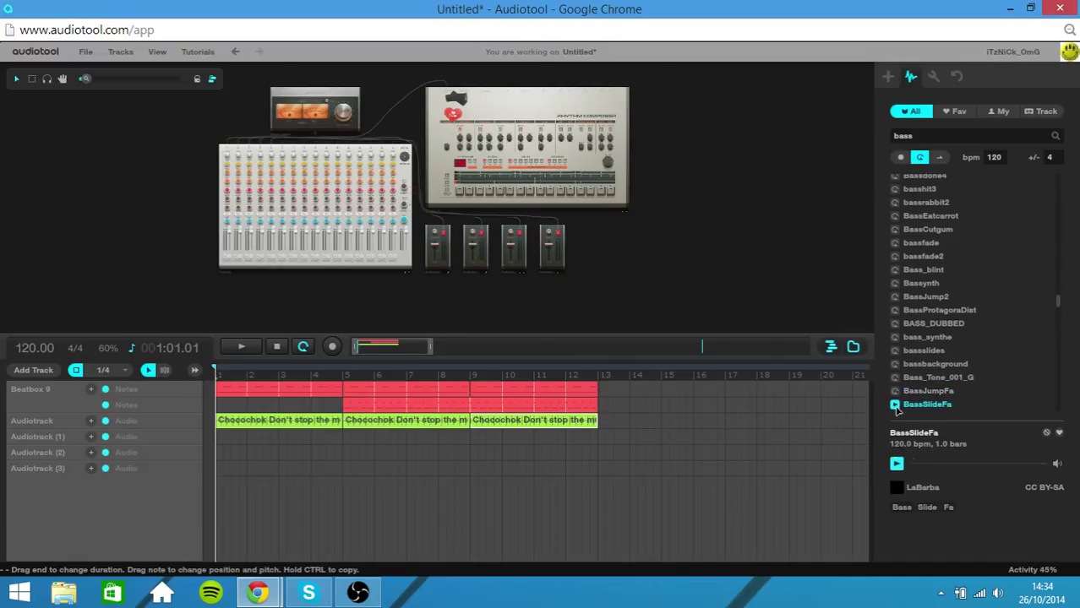
Step: Preview the BassRobotwarAton, BassPitagora and BassRousseauDist loops
scroll(929, 354, down, 10)
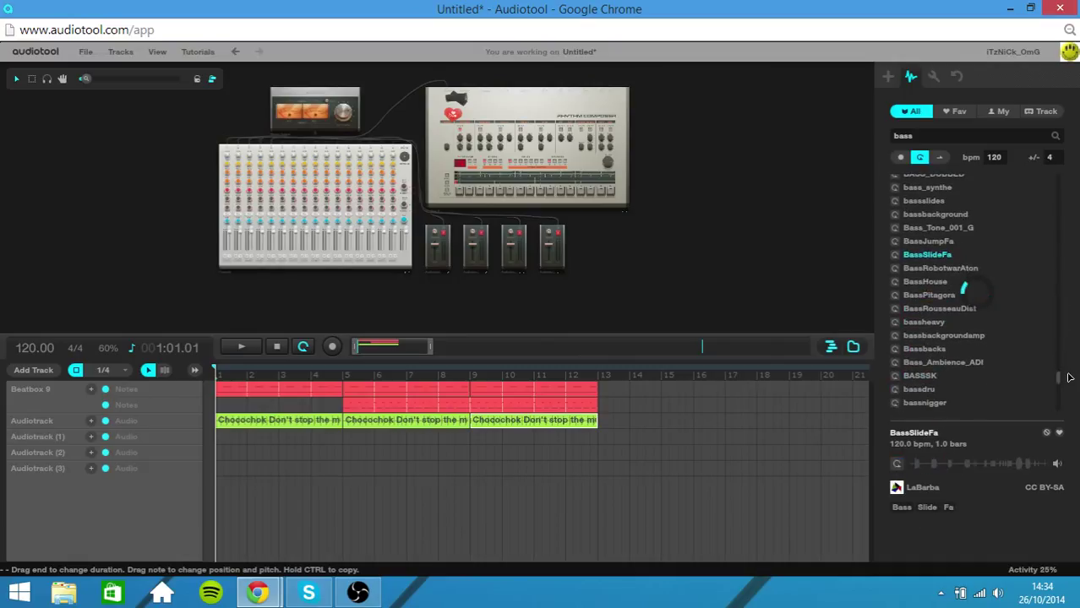
click(895, 268)
click(895, 292)
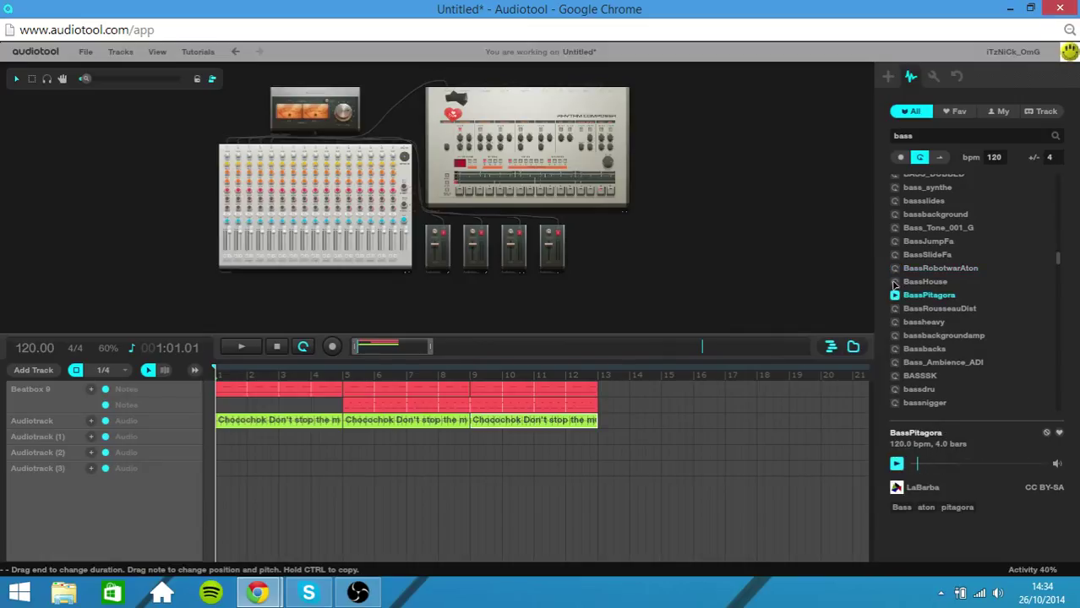
click(895, 309)
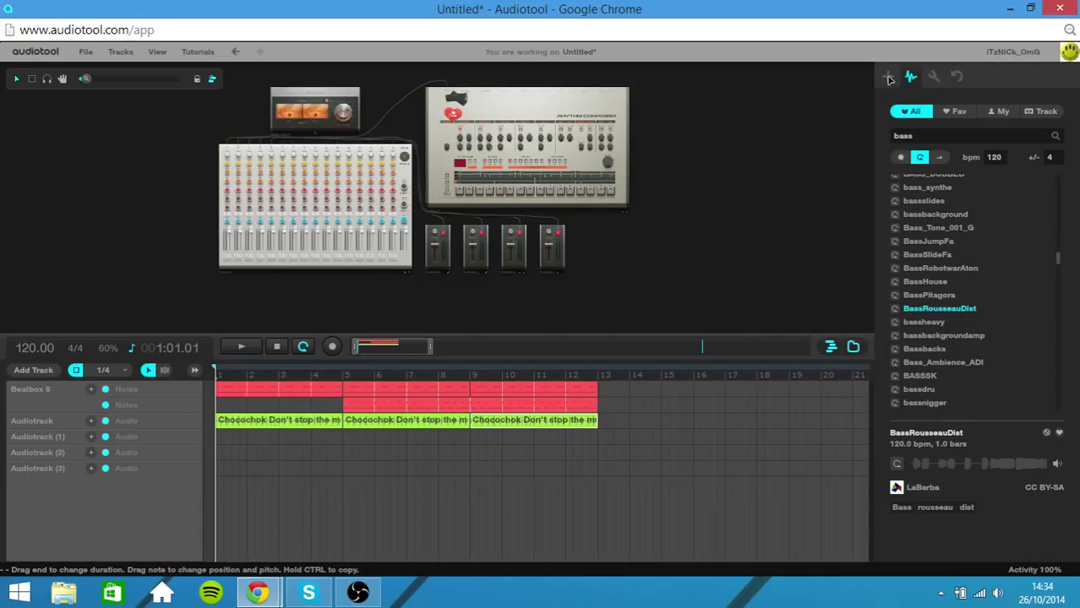
Step: Try adding a Bassline synth to the desktop beside the Beatbox 9
click(888, 77)
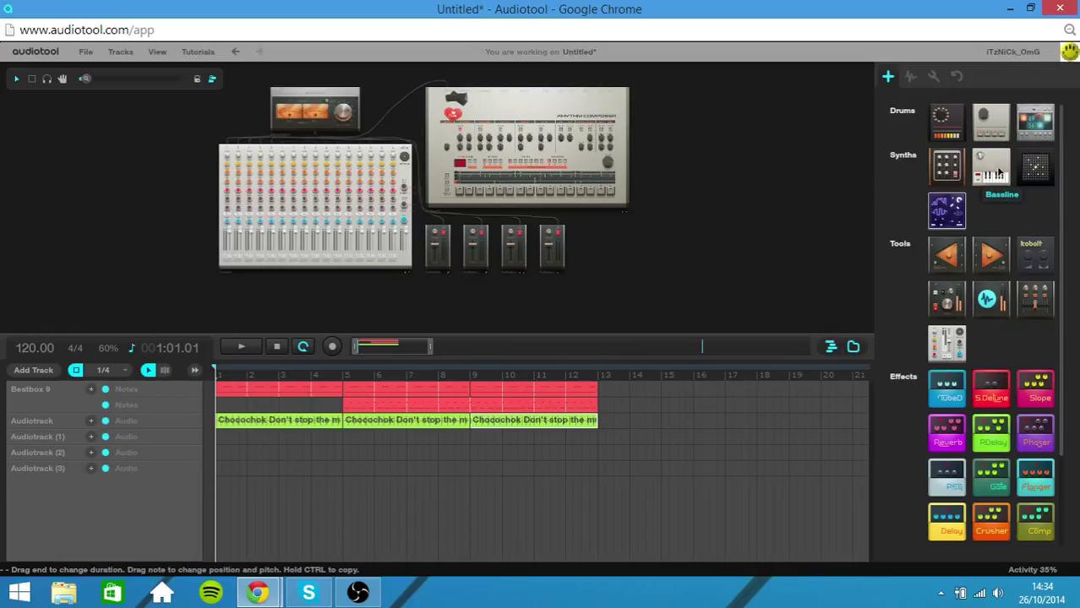
drag(998, 172, 720, 131)
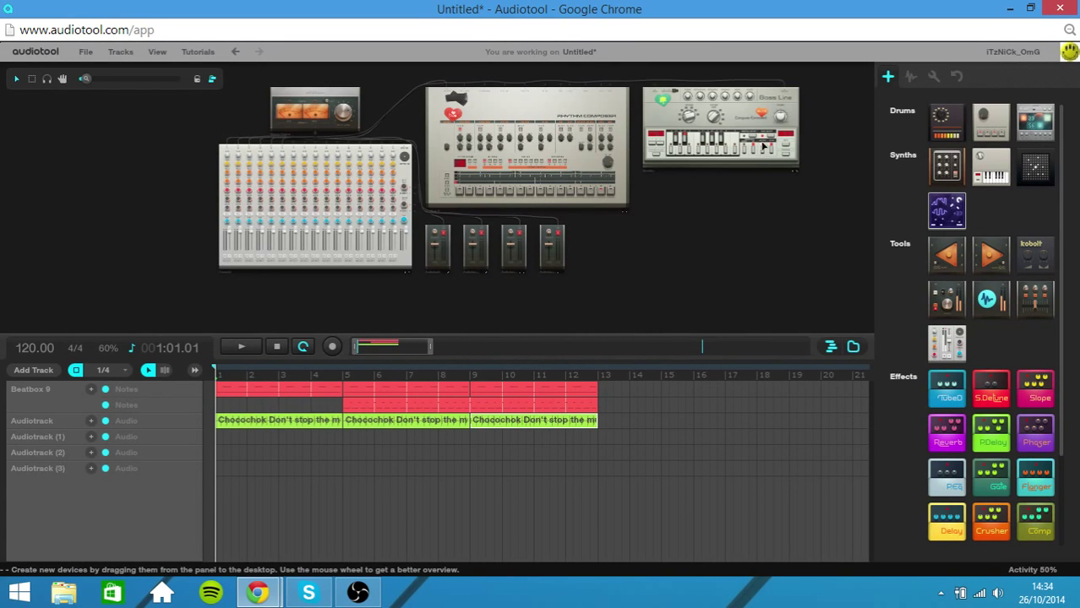
click(797, 175)
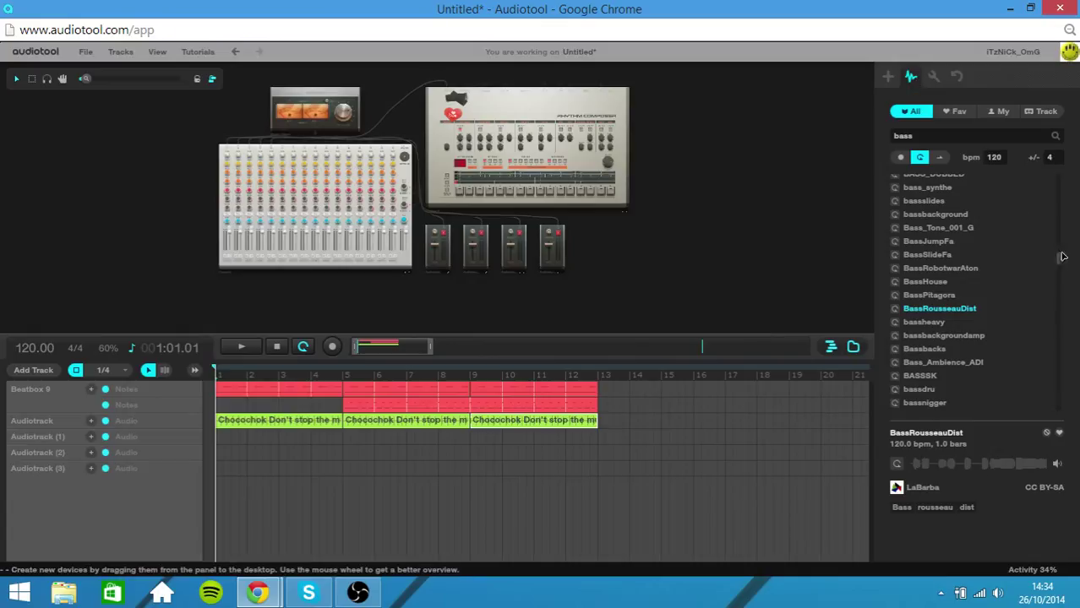
Step: Preview the bassheavy, bassbackgroundamp, Bassbacks, Bass_Ambience_ADI and BASSSK loops in the sample library's bass results
scroll(1062, 259, down, 2)
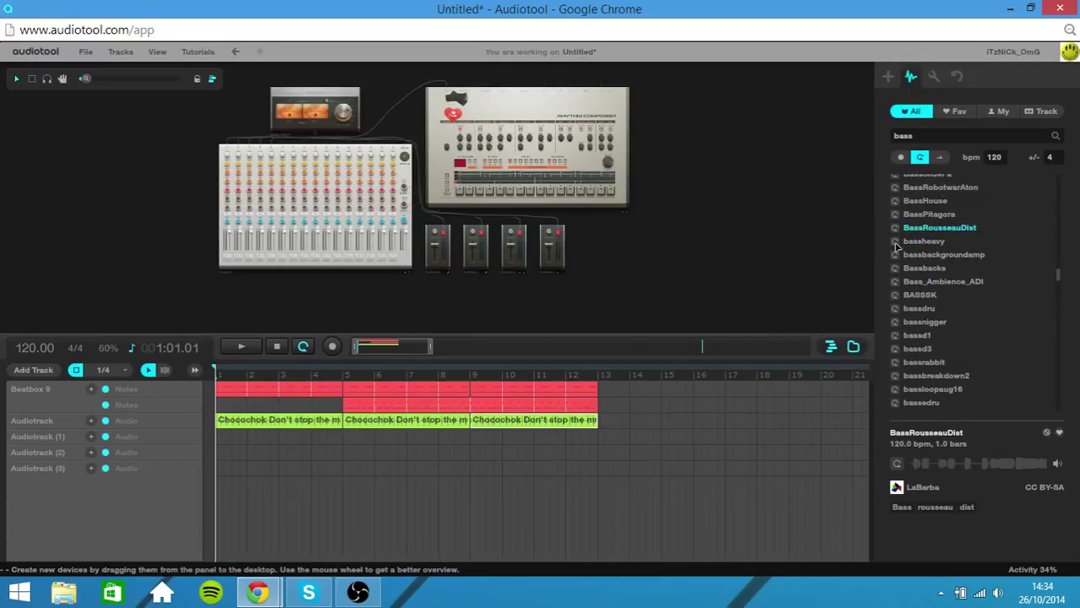
click(894, 242)
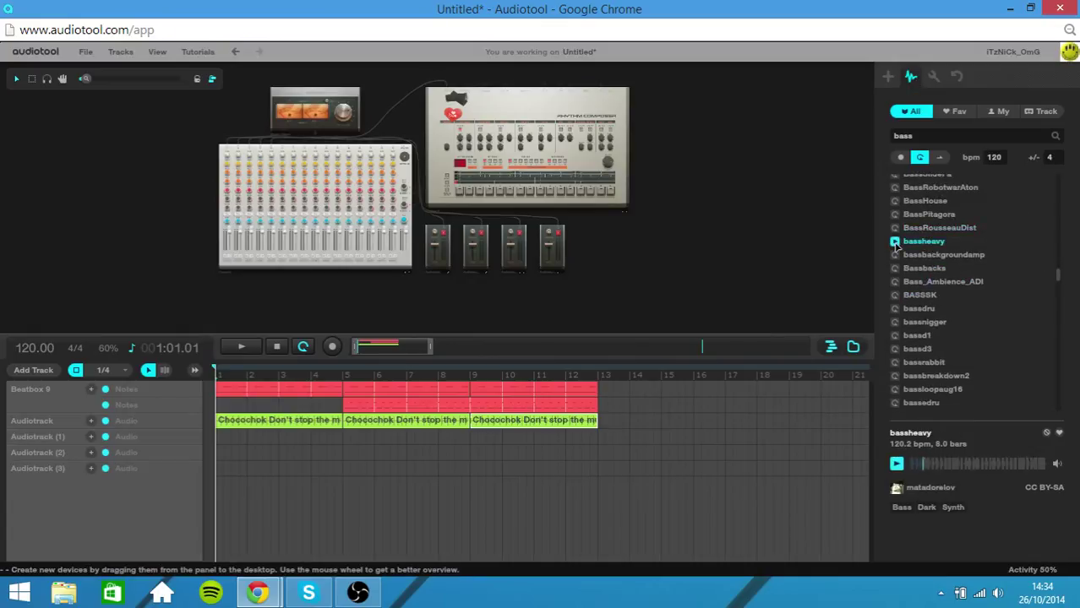
click(895, 256)
click(895, 269)
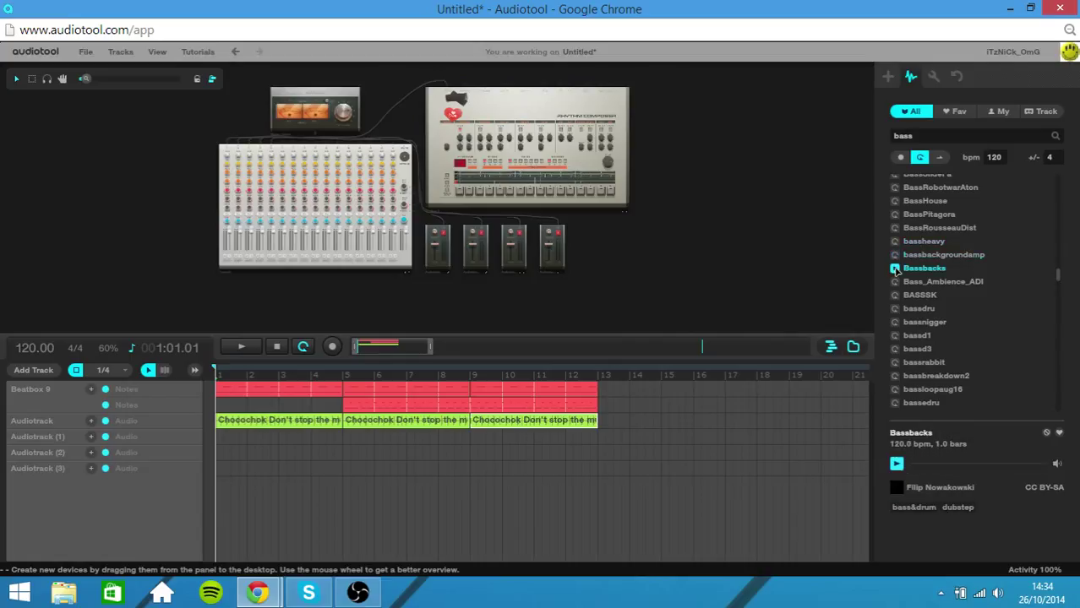
click(894, 283)
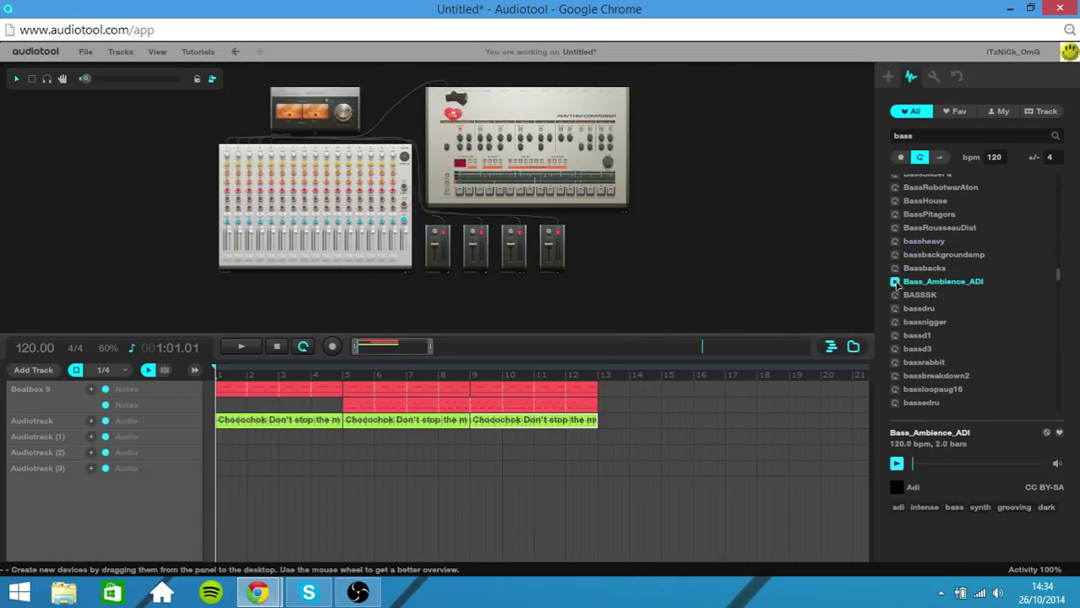
click(895, 295)
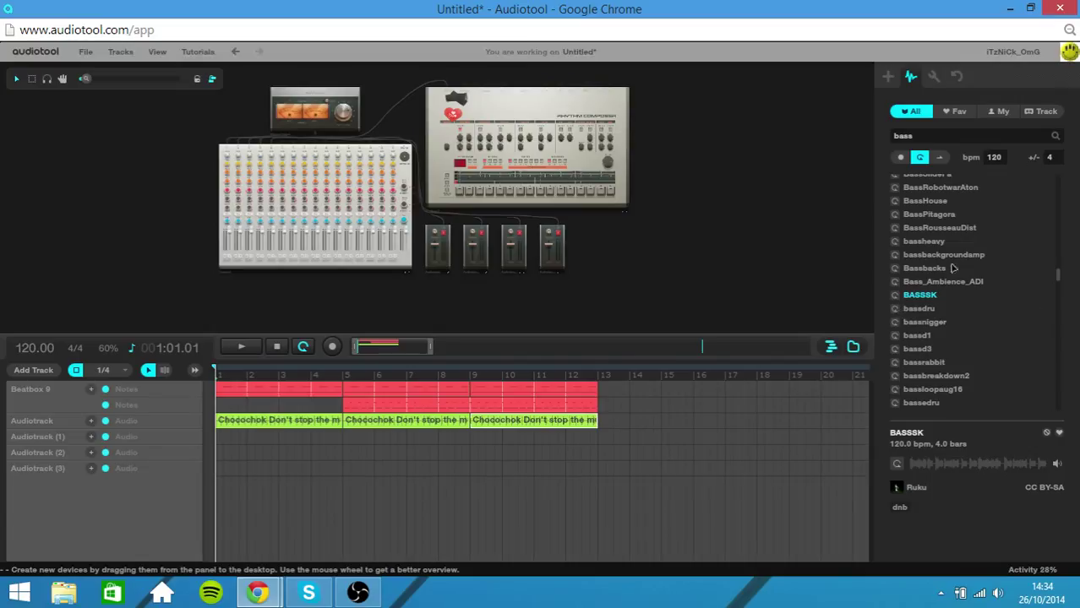
Step: Audition the bass loops from bassdru down to bassd3
click(895, 310)
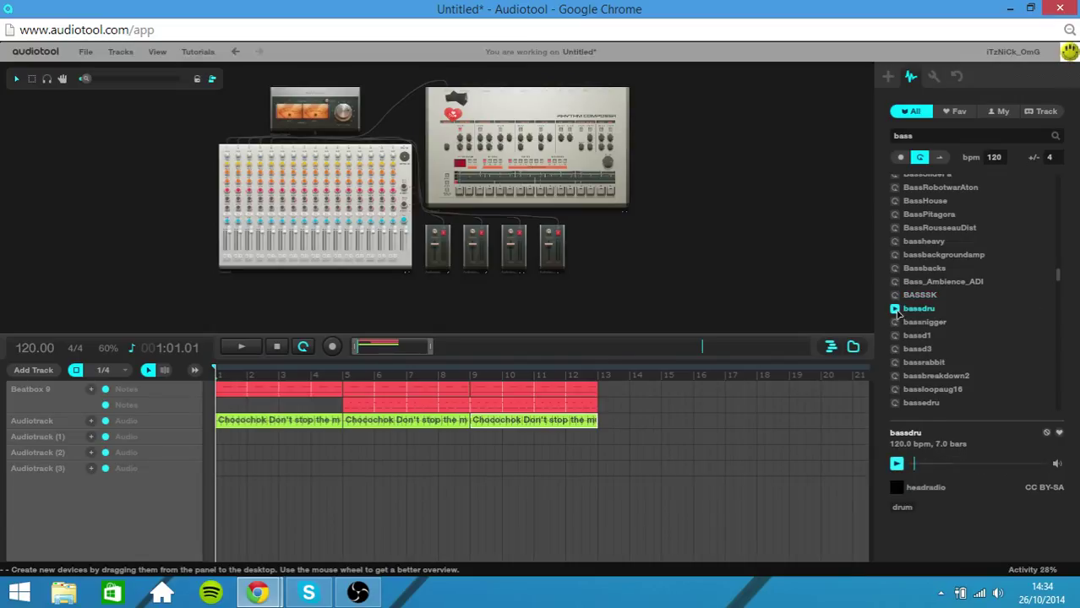
click(896, 324)
click(896, 336)
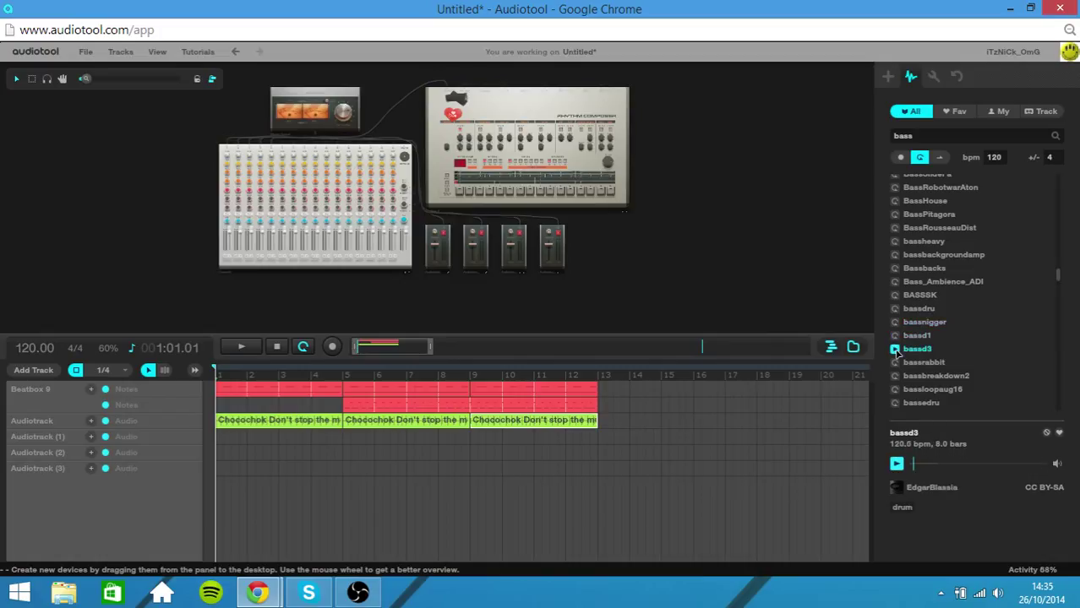
click(896, 350)
Step: Clear the bass search and preview the Reverse Piano Fallen Hope, 2020_EP_123_DrumLp7 and Bass Beat loops
click(1057, 196)
click(1057, 196)
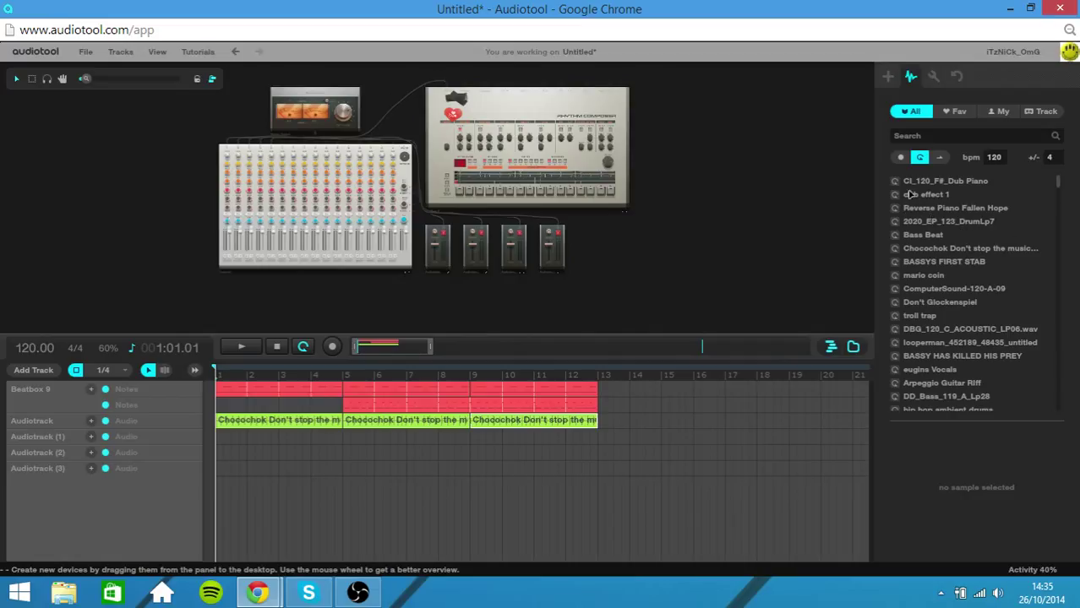
mouse_move(1057, 185)
mouse_down()
mouse_move(1054, 294)
mouse_move(1066, 180)
mouse_up()
click(894, 209)
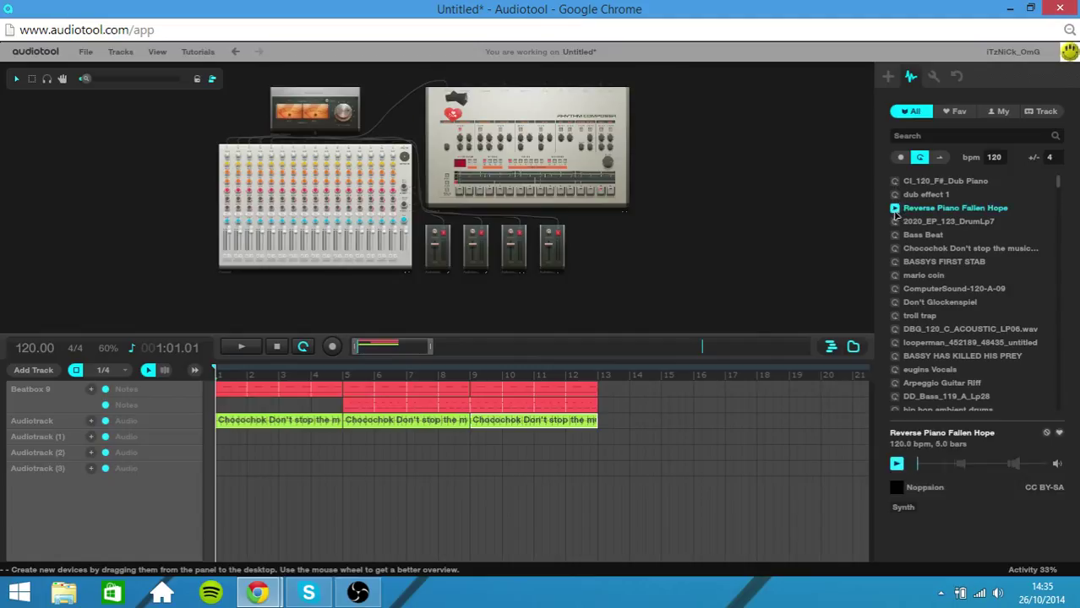
click(894, 221)
click(895, 235)
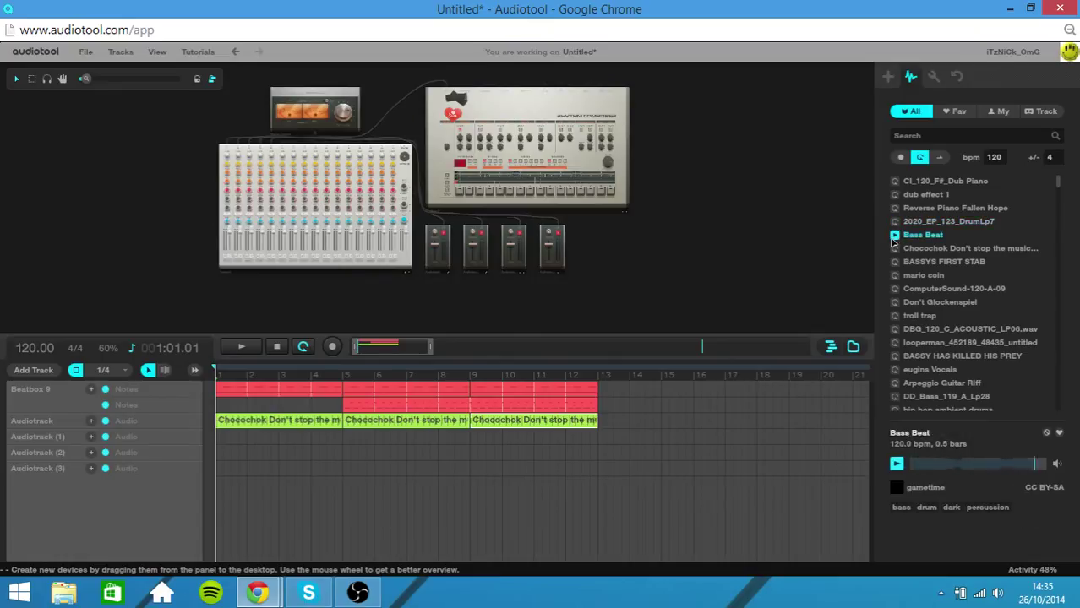
Step: Preview the Chocochok Don't stop the music, mario coin, ComputerSound-120-A-09 and Don't Glockenspiel loops
click(895, 248)
click(895, 275)
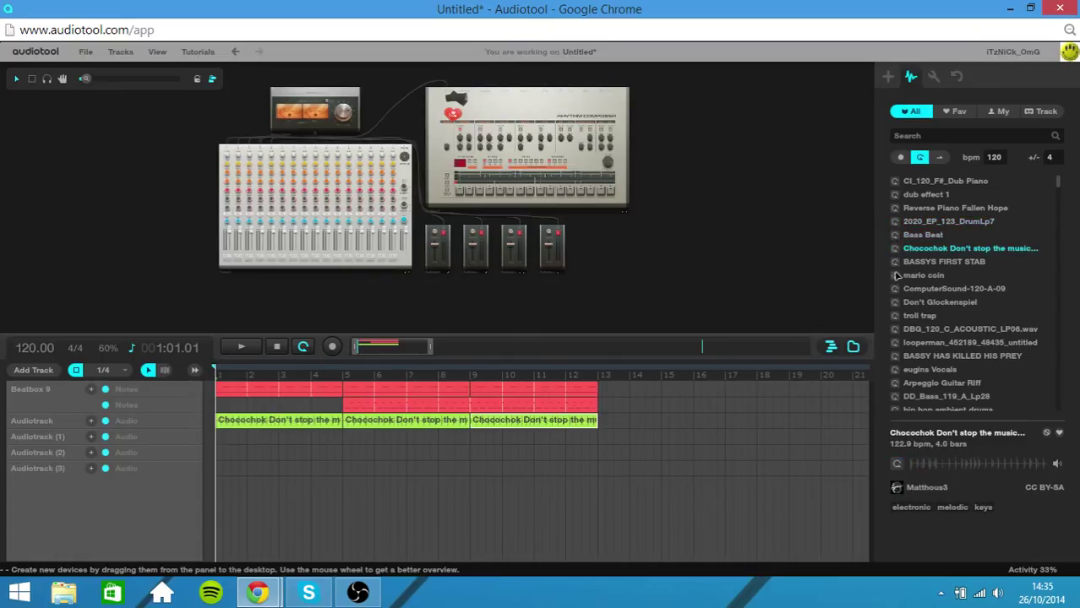
click(894, 289)
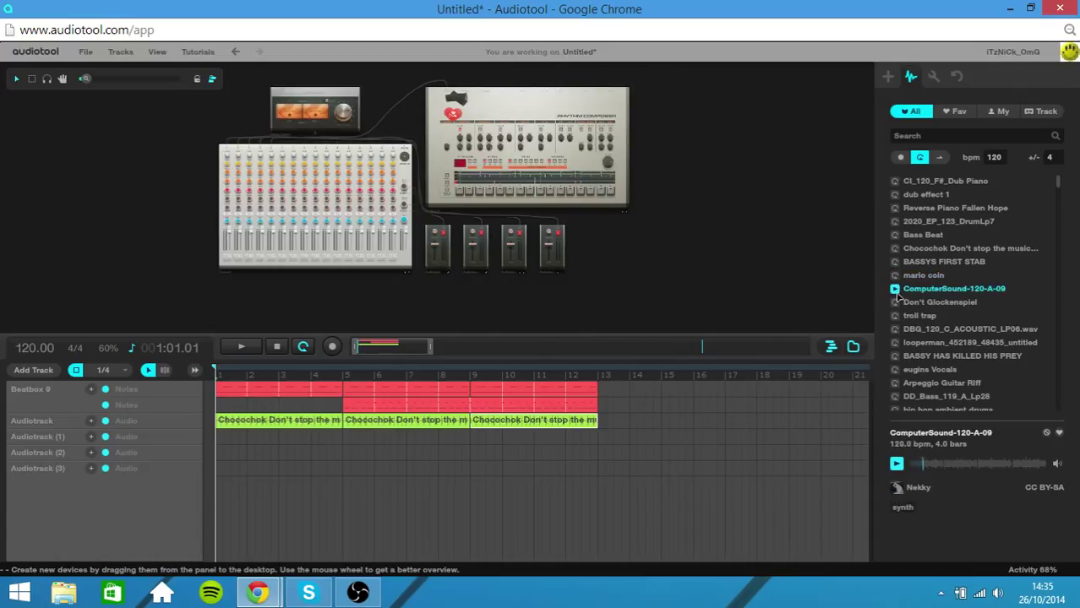
click(895, 303)
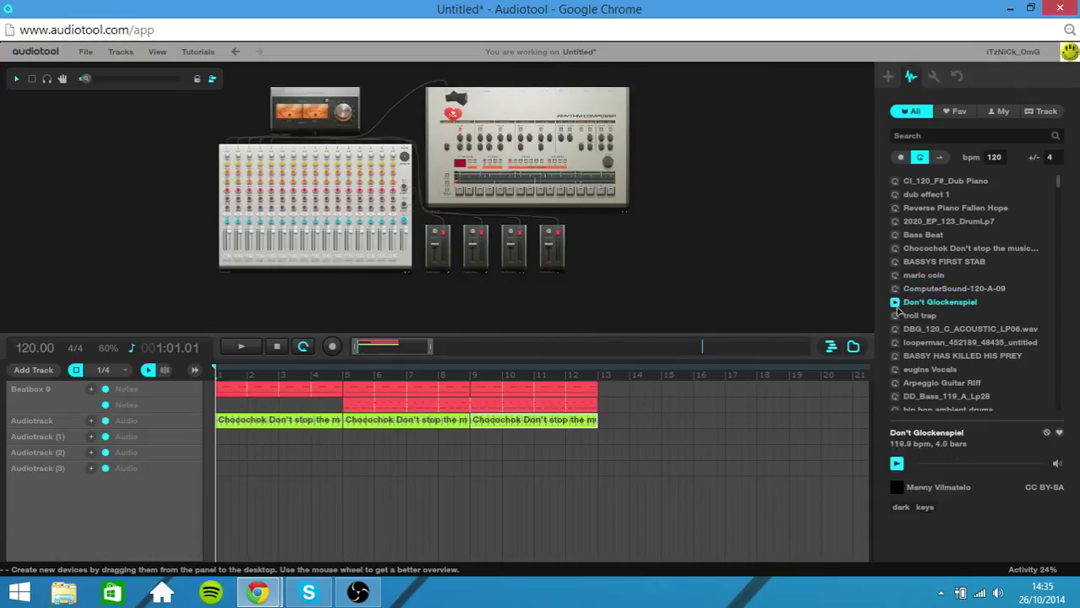
Step: Audition the troll trap, looperman_452189_48435_untitled and DBG_120_C_ACOUSTIC_LP06.wav loops
click(895, 316)
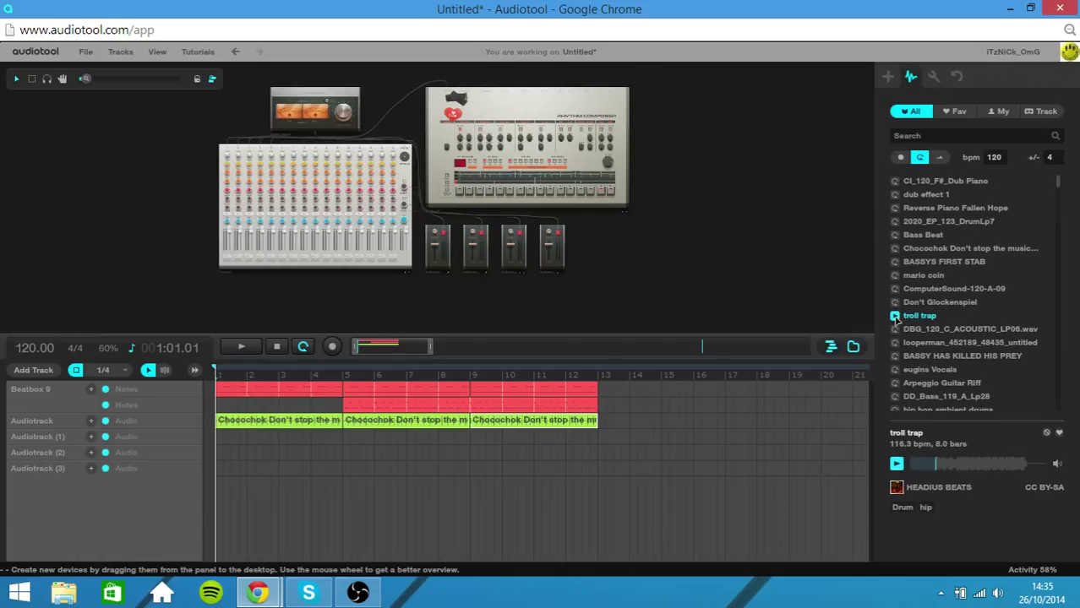
click(895, 316)
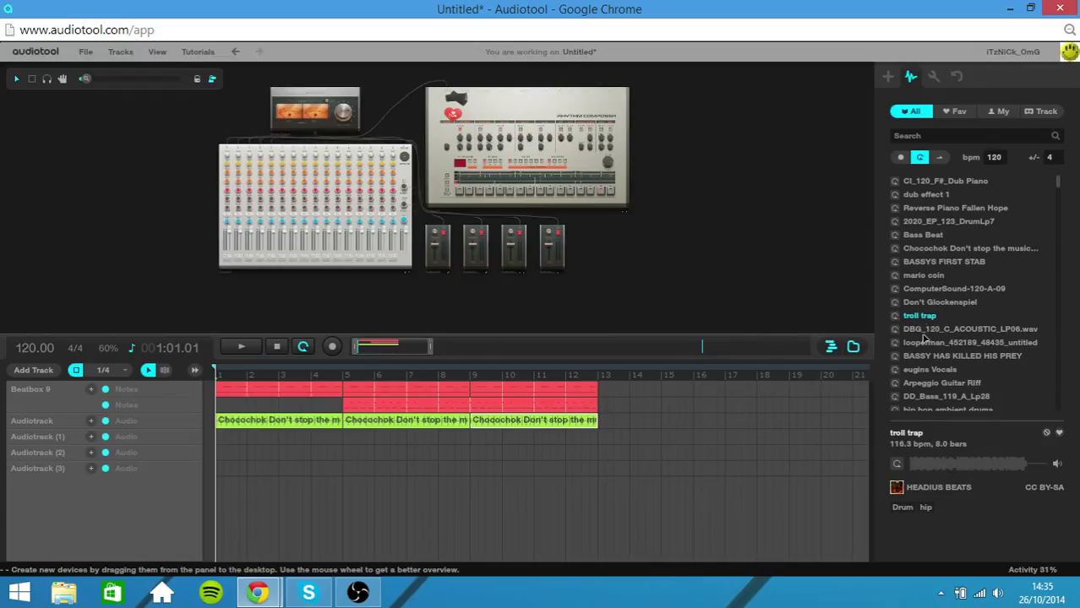
click(895, 344)
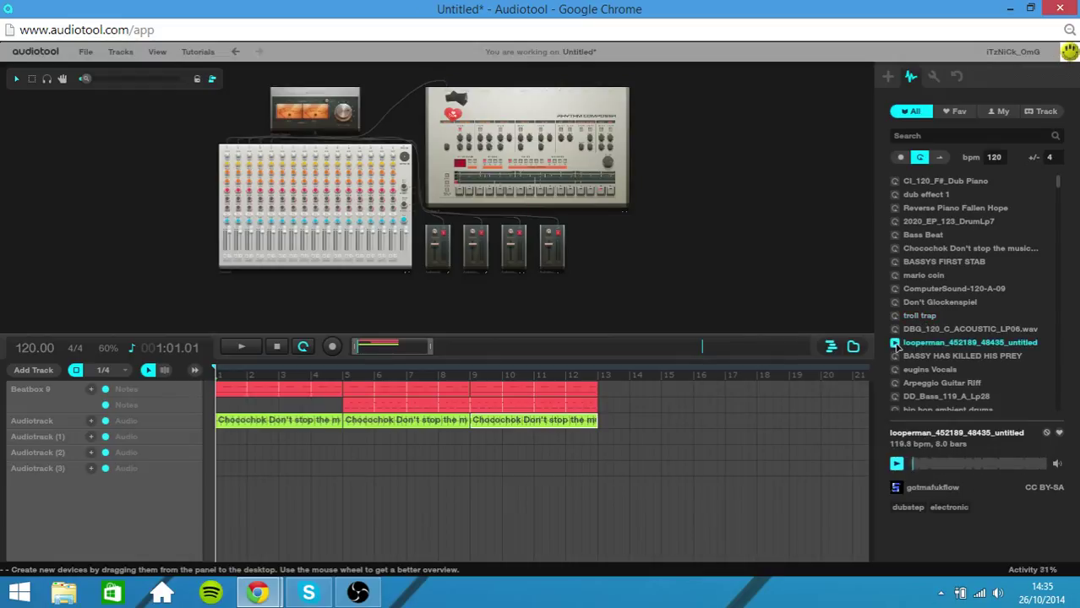
click(895, 331)
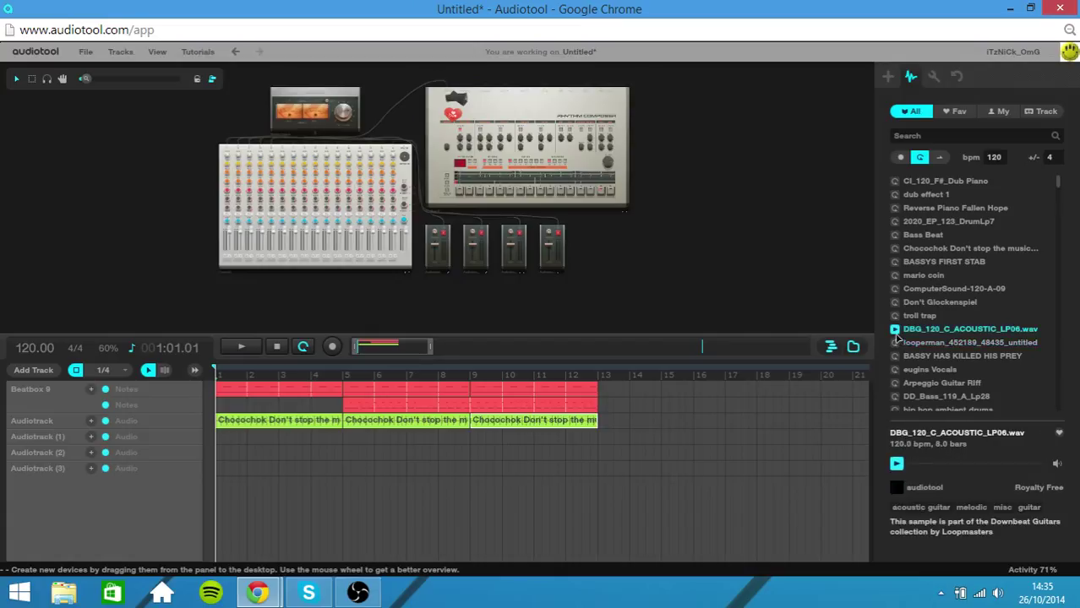
Step: Audition the Arpeggio Guitar Riff and DD_Bass_119_A_Lp28 loops from further down the sample list
click(897, 332)
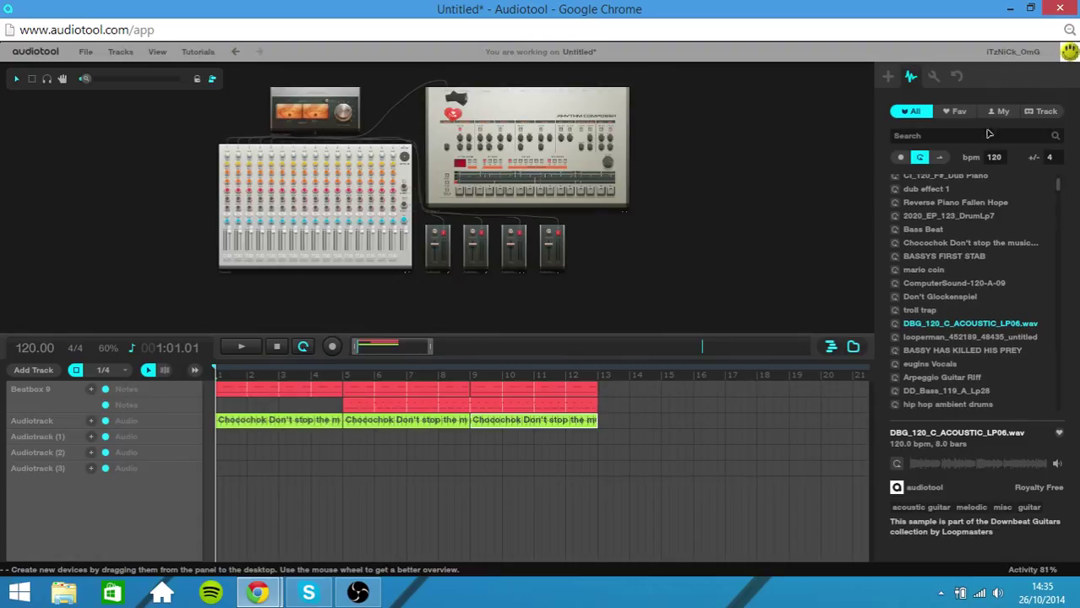
click(887, 76)
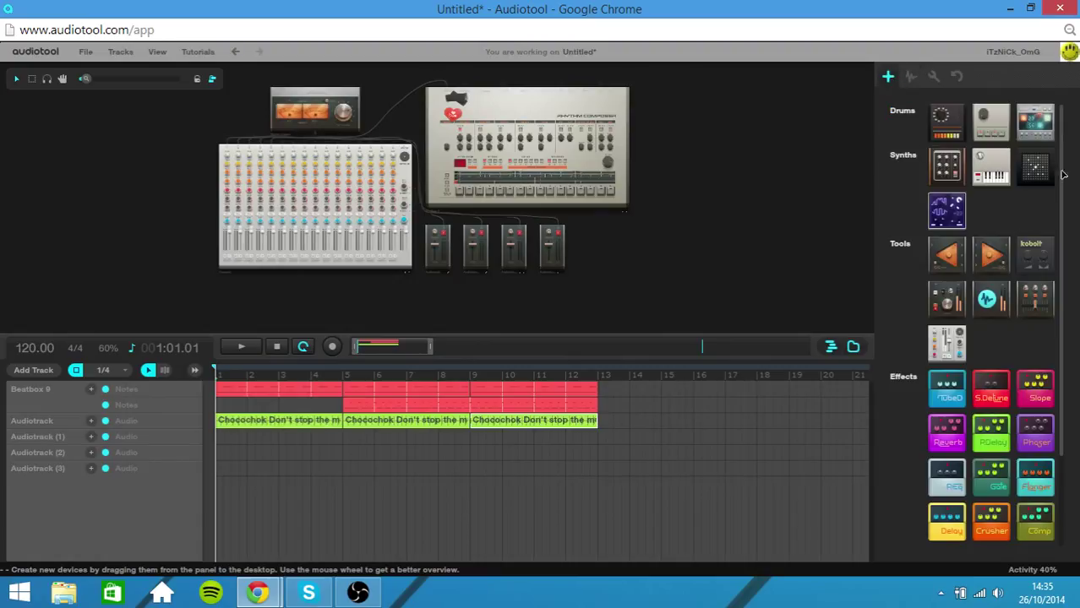
click(911, 77)
drag(1061, 190, 1065, 245)
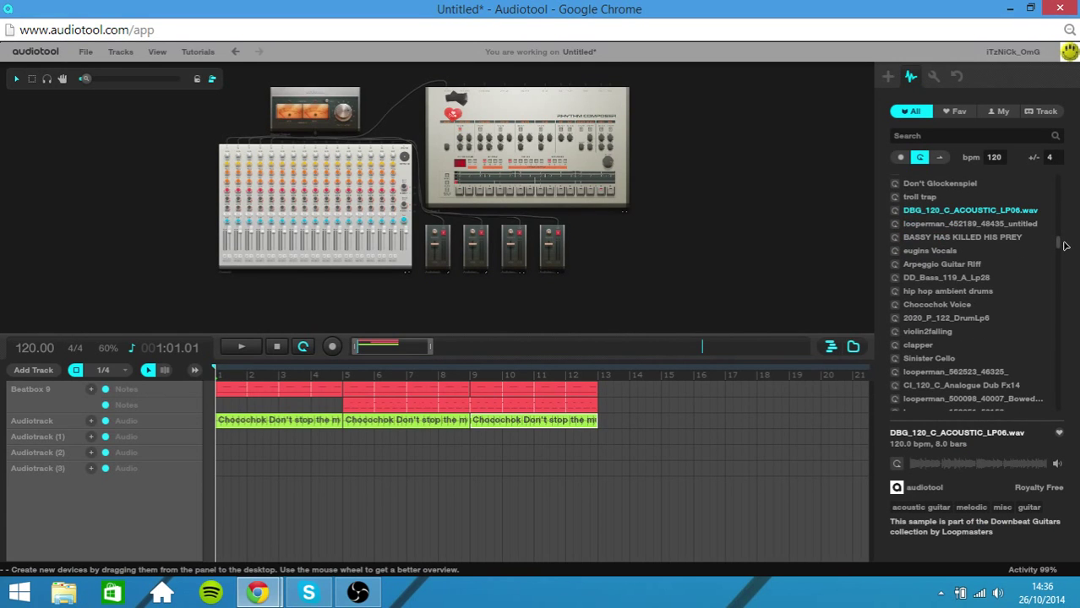
click(896, 265)
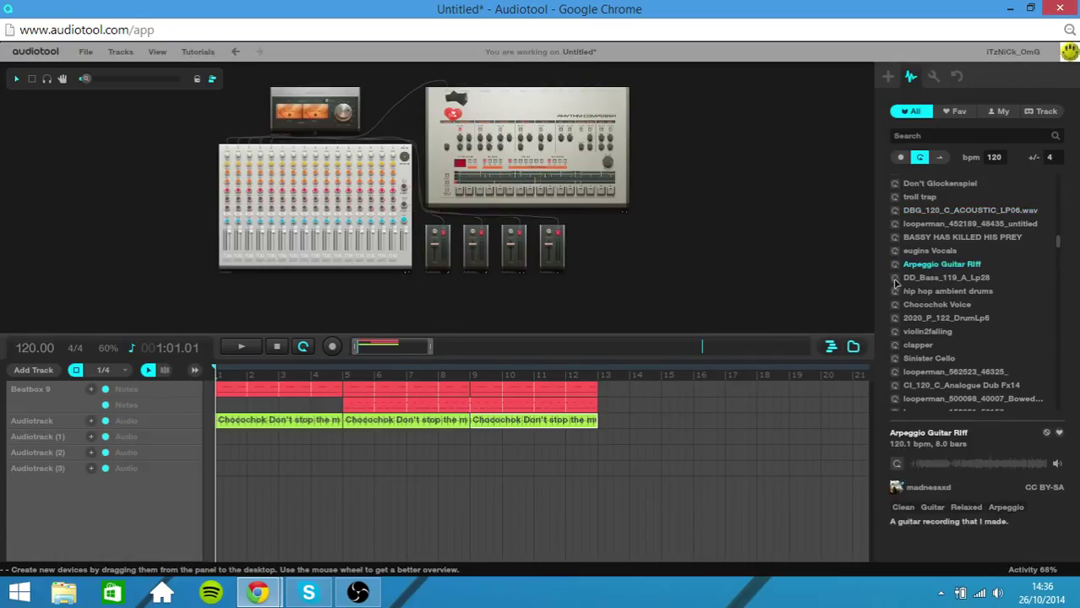
click(895, 279)
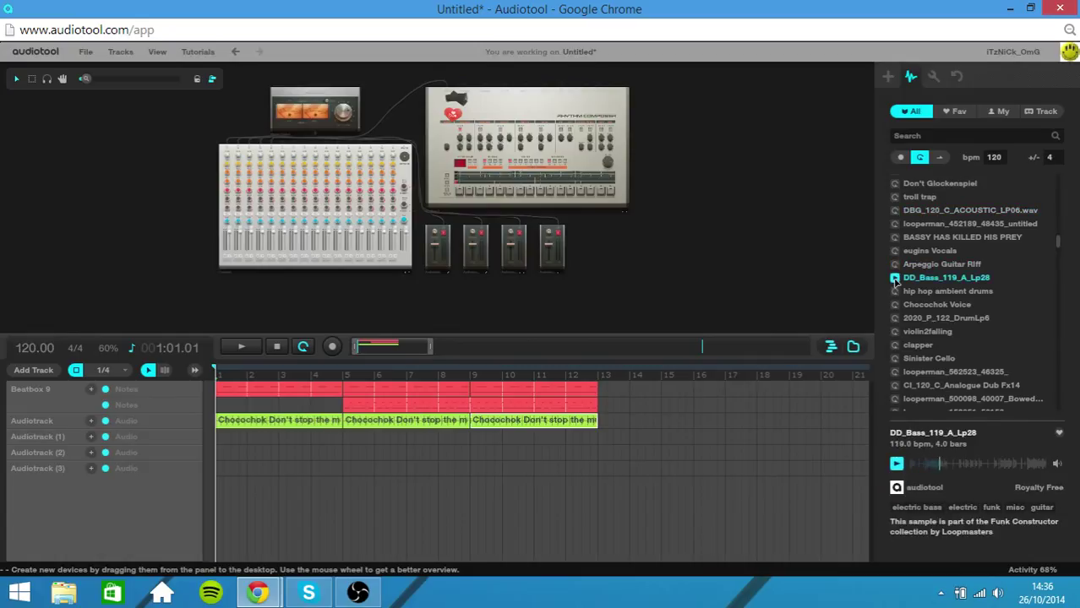
click(895, 281)
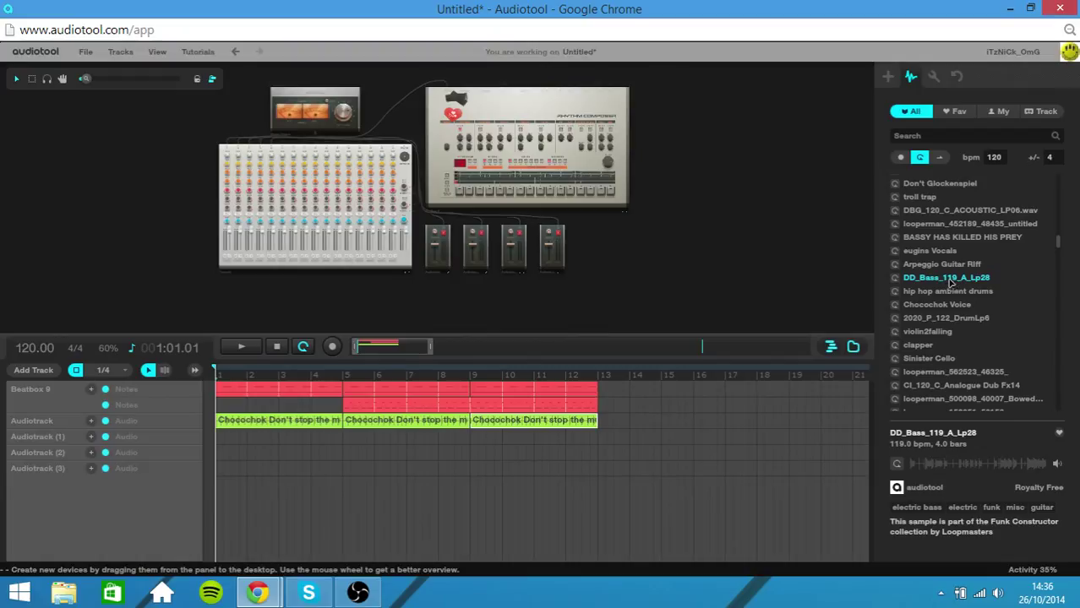
Step: Place the DD_Bass_119_A_Lp28 loop at bar 9 on Audiotrack (1) and copy it to bar 13
drag(663, 431, 507, 441)
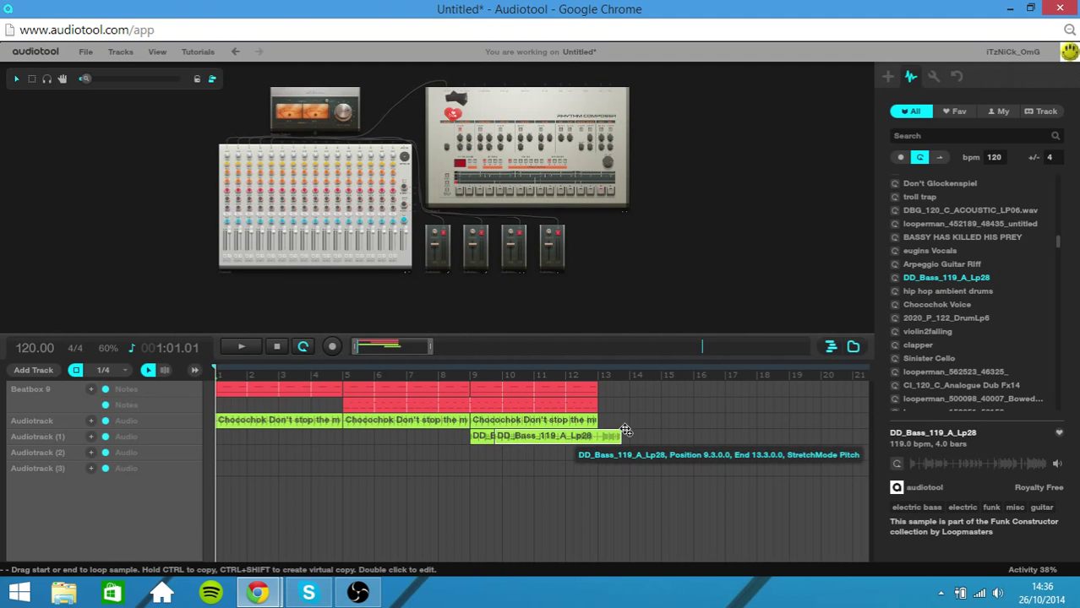
drag(509, 437, 638, 436)
Step: Copy the Chocochok loop and both Beatbox 9 patterns so that the copies start at bar 13
drag(569, 420, 696, 425)
drag(749, 394, 554, 390)
drag(489, 407, 667, 396)
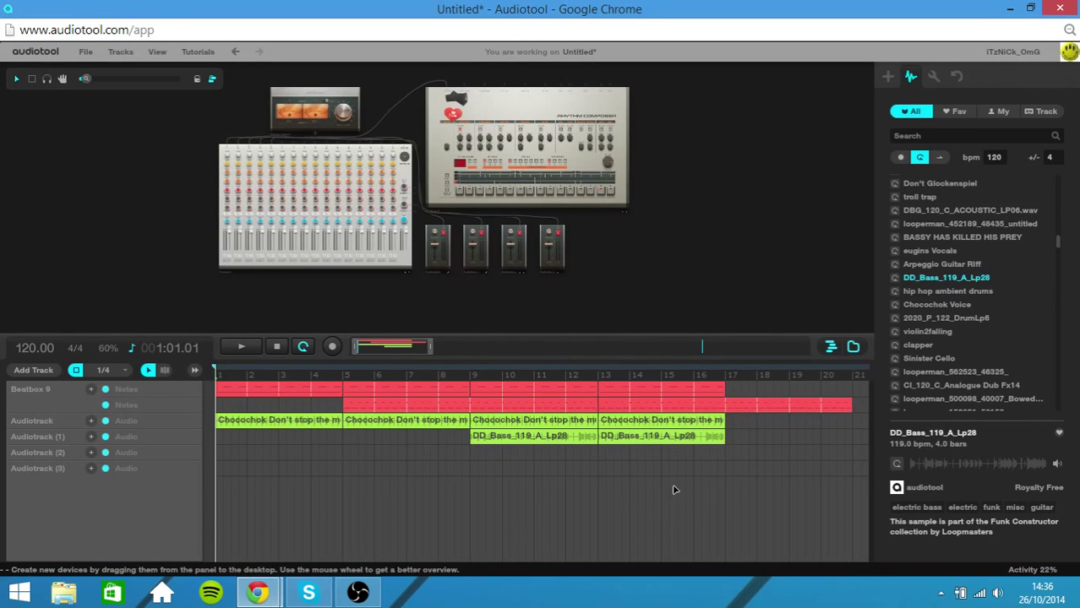
Step: Play the arrangement and delete both DD_Bass_119_A_Lp28 loops from Audiotrack (1)
click(246, 348)
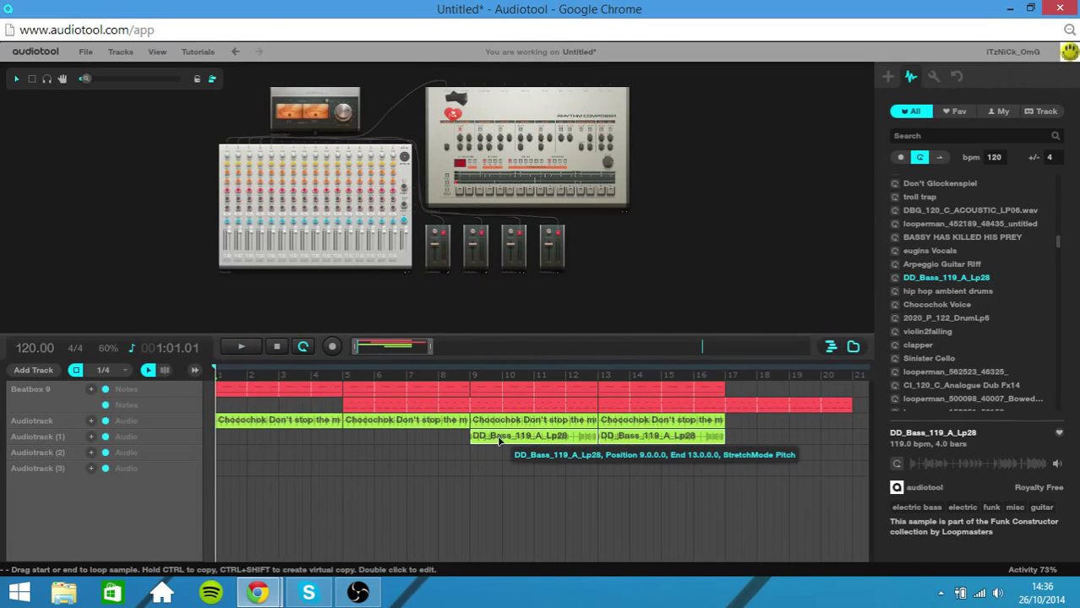
key(Delete)
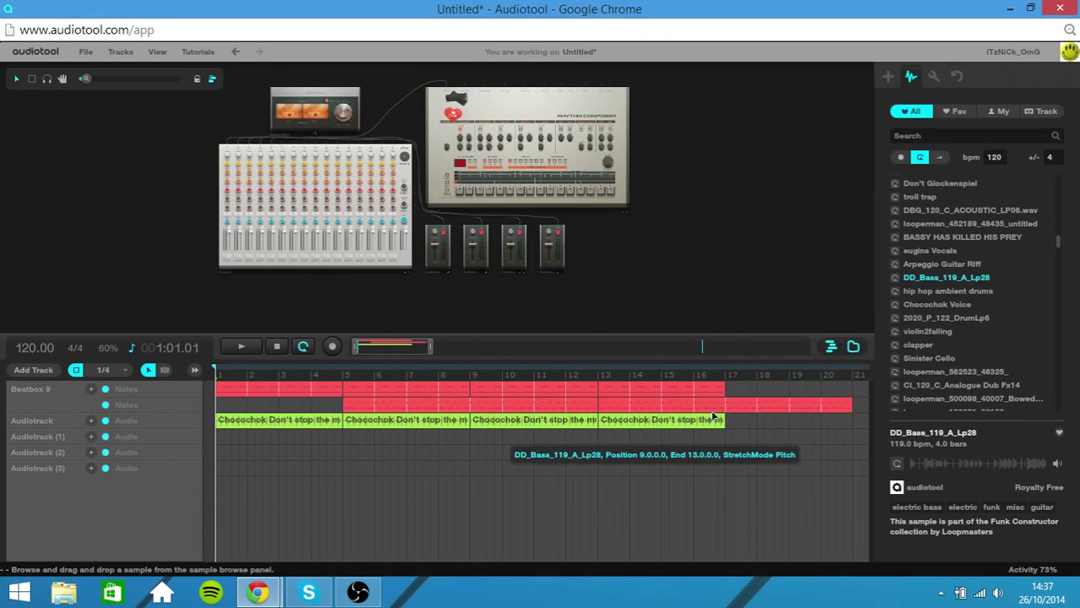
Step: Audition the Chocochok Voice, violin2falling, Sinister Cello and looperman_562523_46325_ loops
click(894, 305)
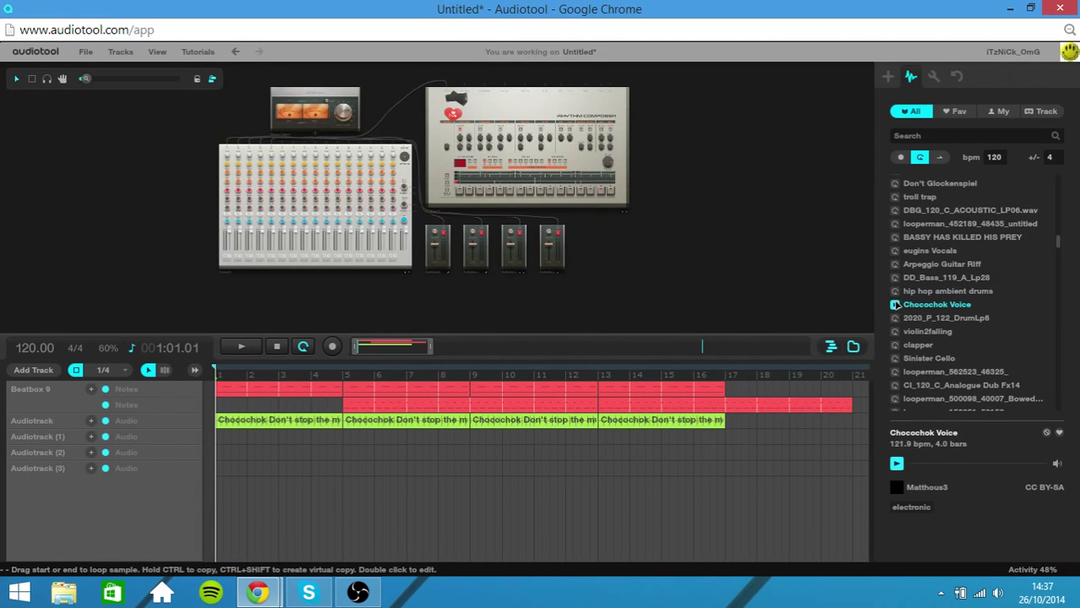
click(894, 332)
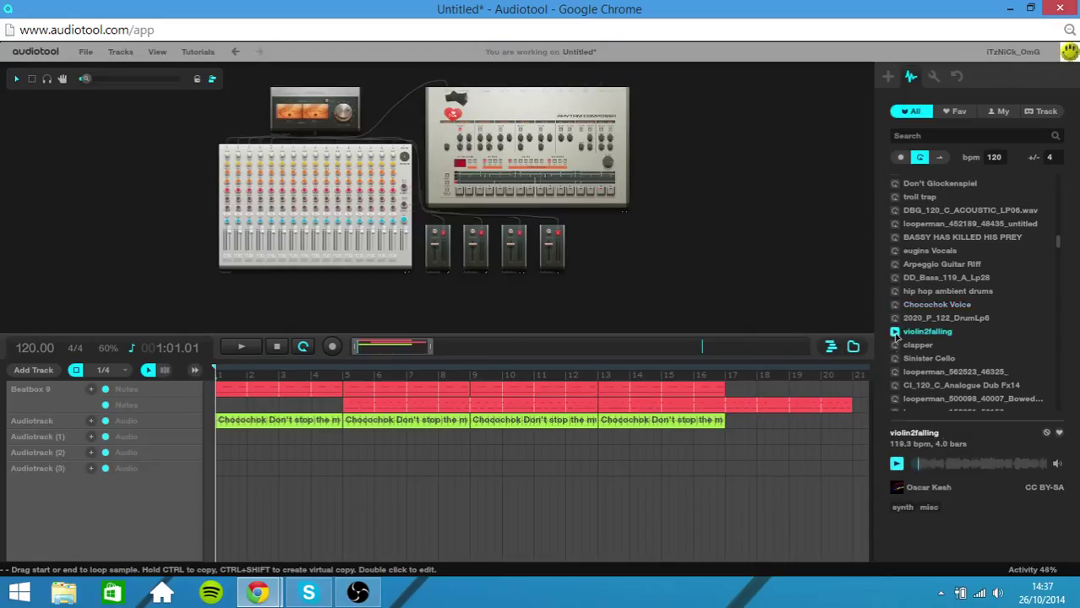
click(895, 359)
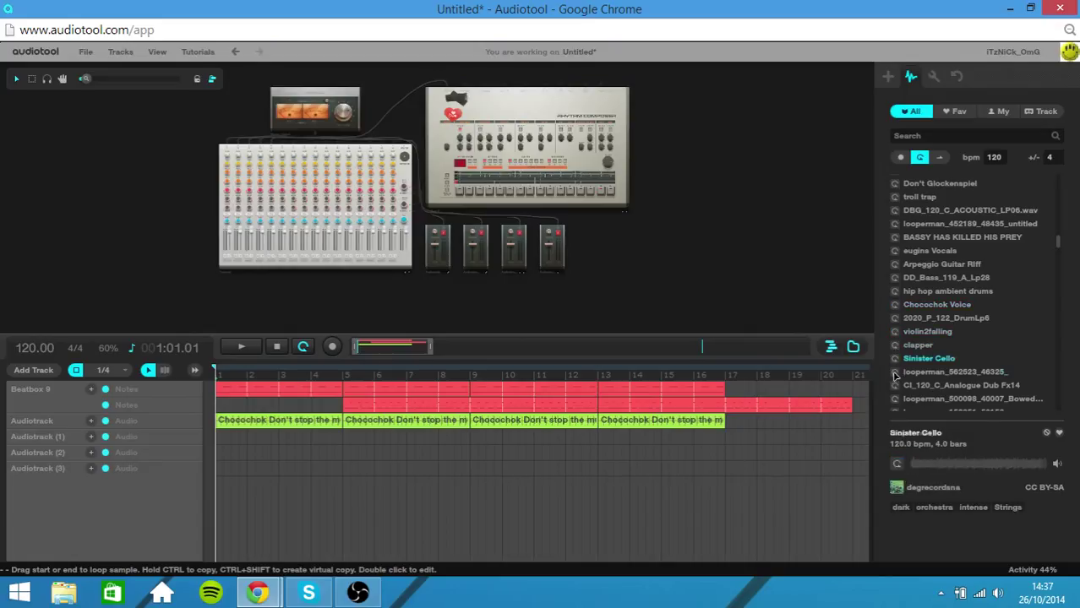
click(895, 372)
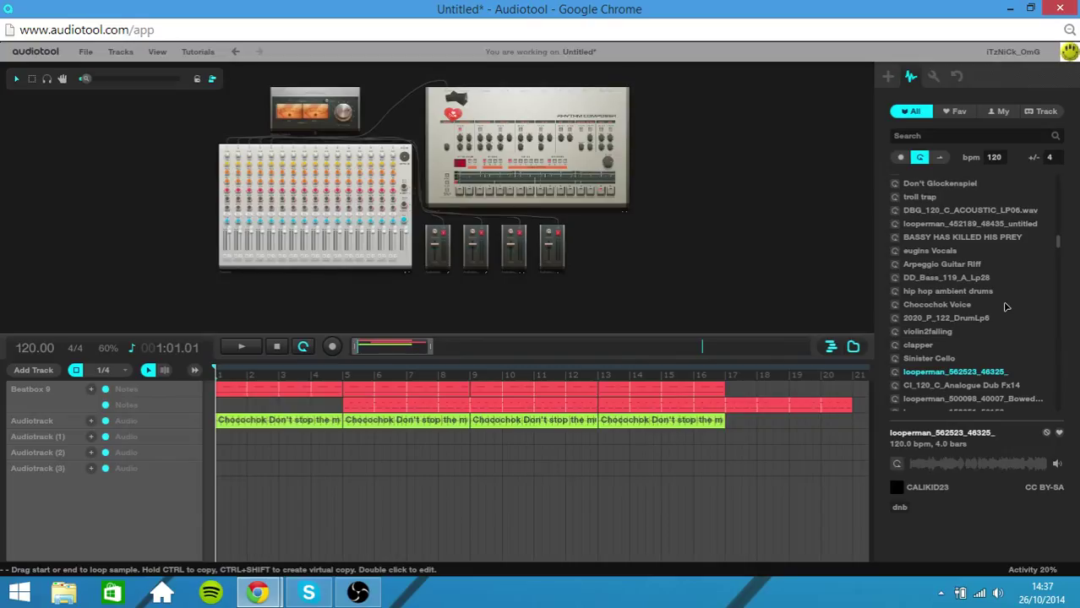
Step: Audition the loops from CI_120_C_Analogue Dub Fx14 down to 303ish synth hard fill-in, including Dubstep Drums and 002 bounce
drag(1059, 245, 1059, 271)
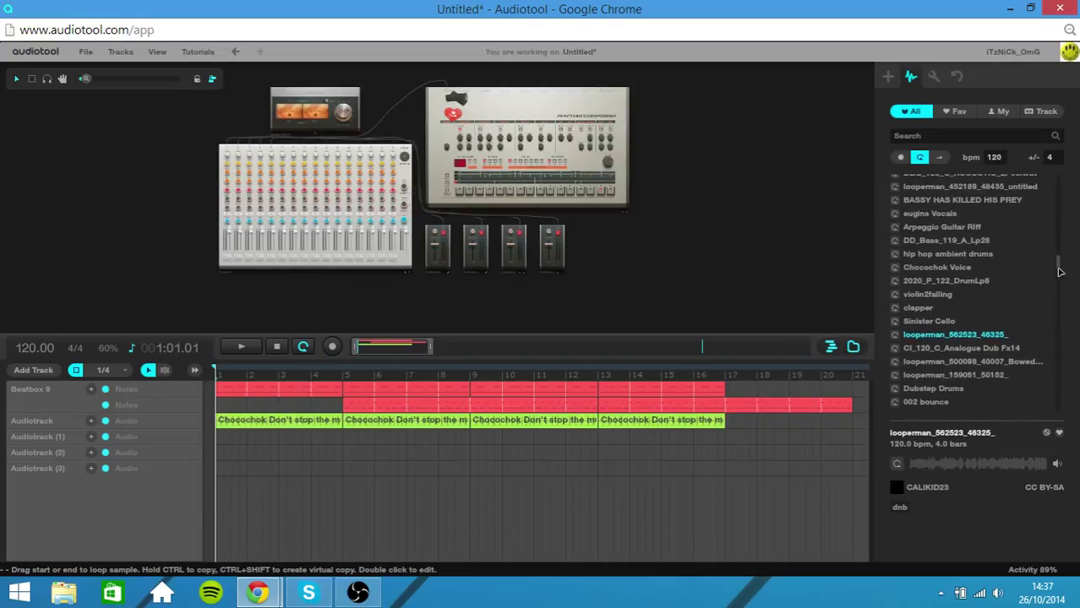
scroll(1059, 271, down, 3)
click(896, 271)
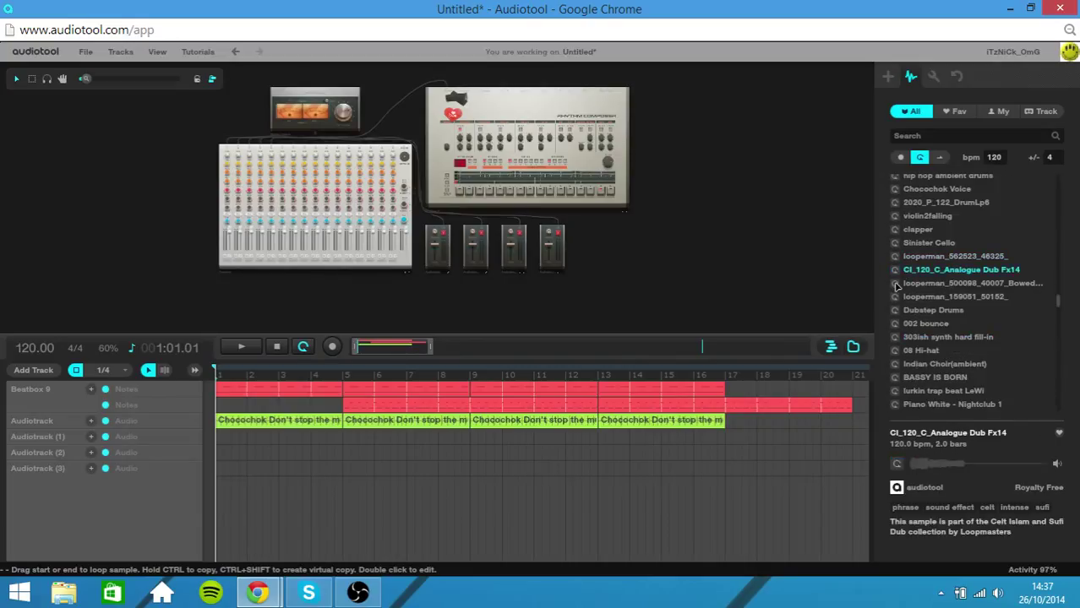
click(895, 284)
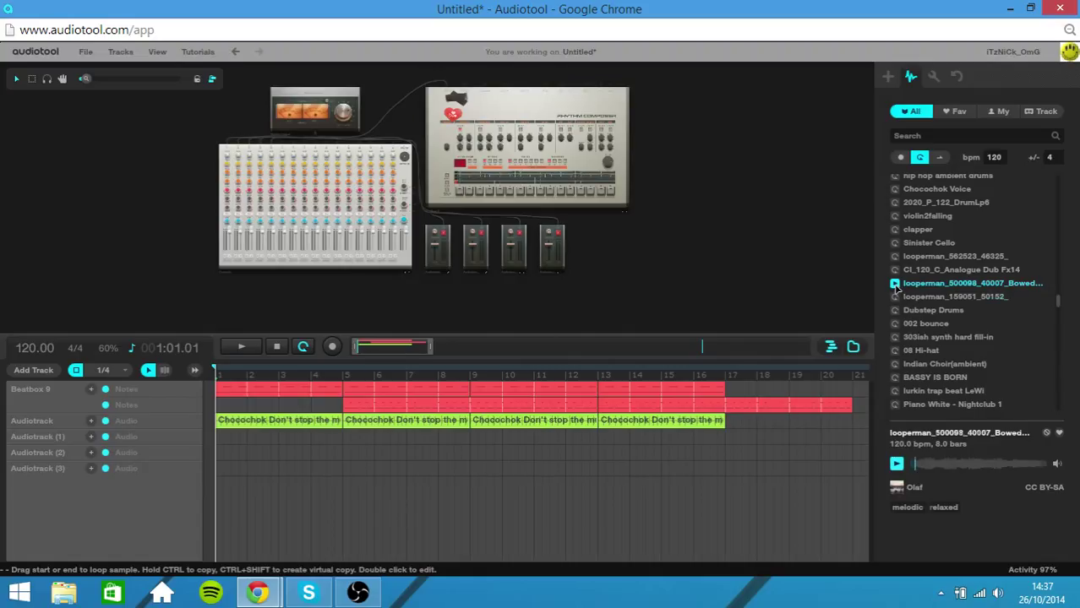
click(895, 310)
click(895, 324)
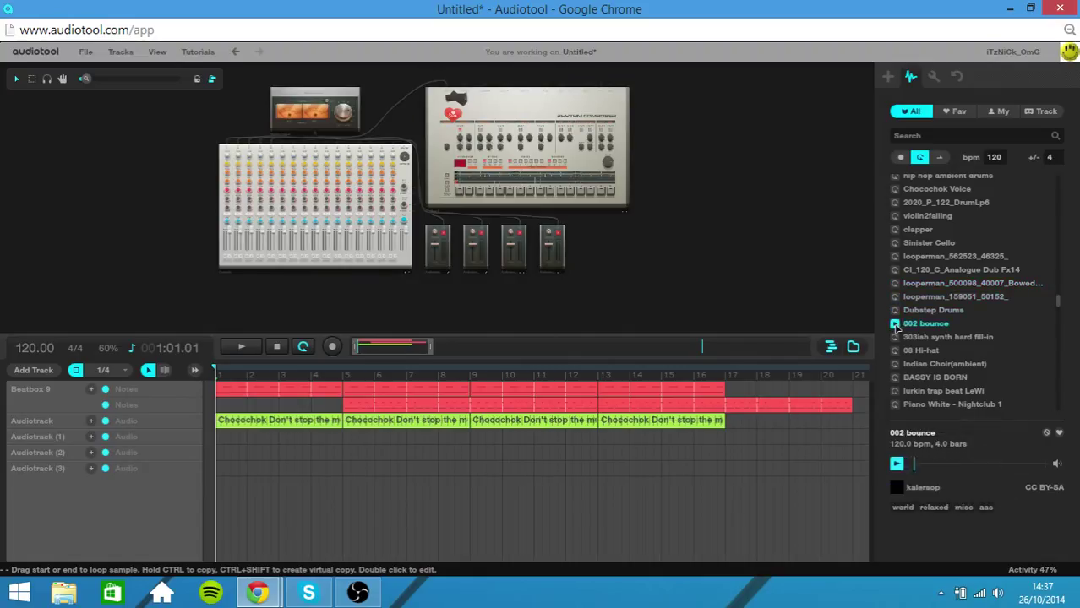
click(894, 337)
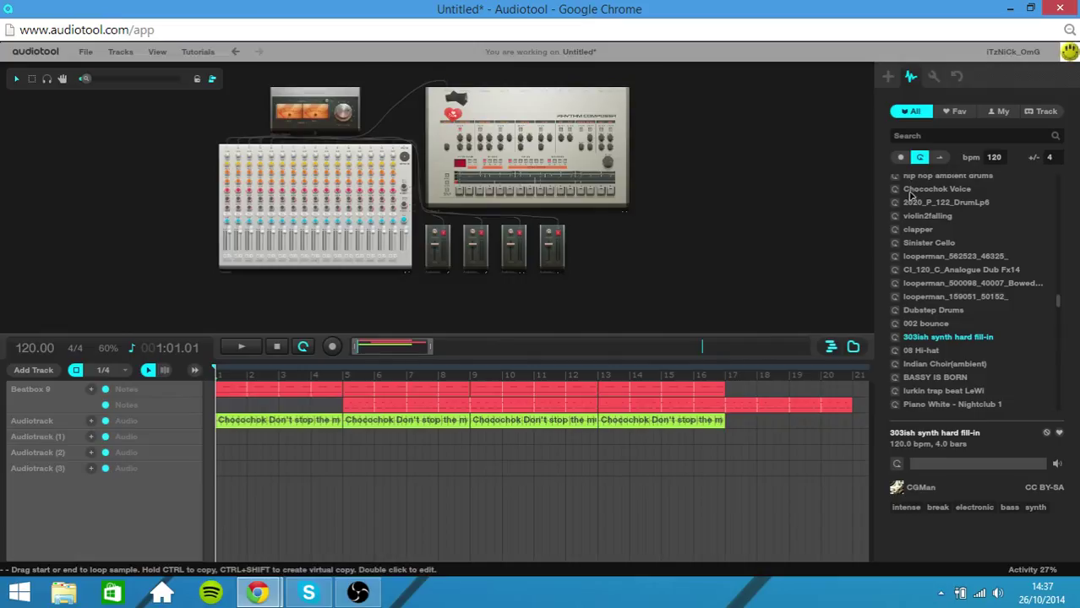
Step: Remove the loop-only filter and audition dub effect 1, Reverse Piano Fallen Hope and wadt_bassloop_127_polka_Db
click(899, 157)
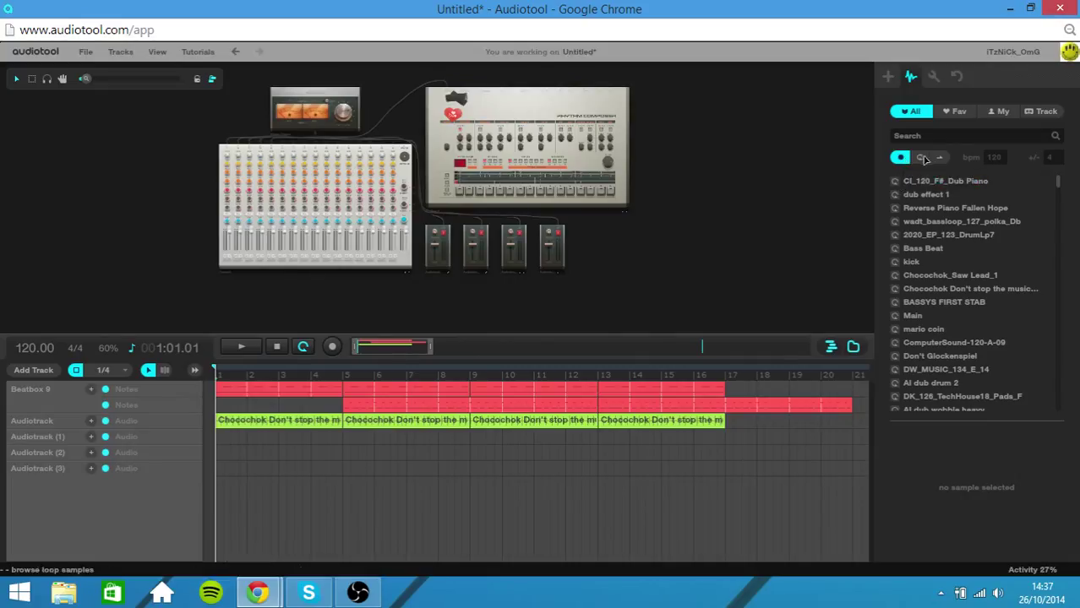
click(894, 195)
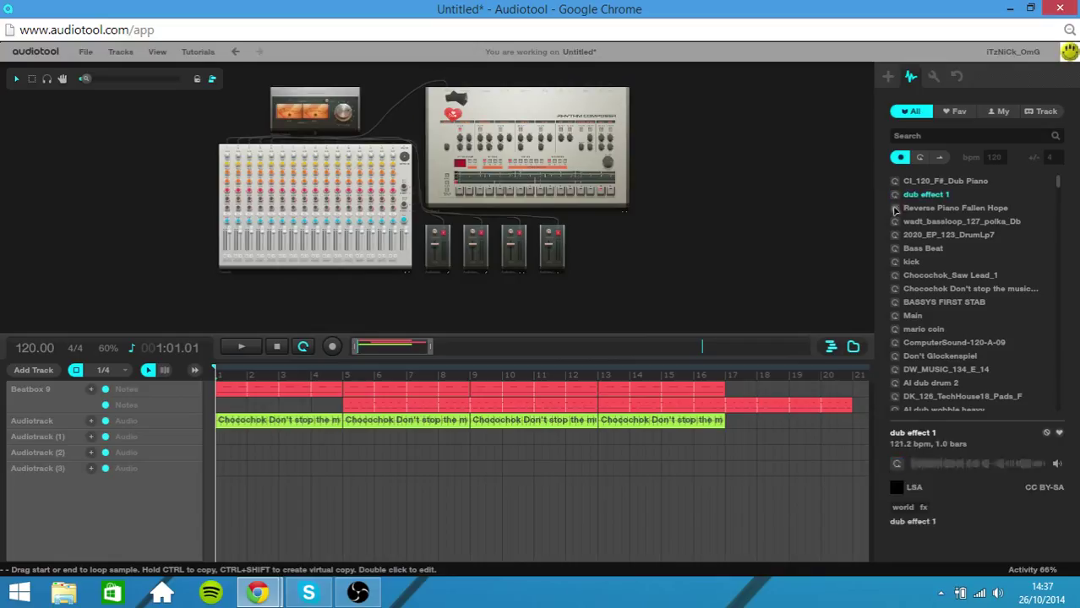
click(894, 208)
click(894, 222)
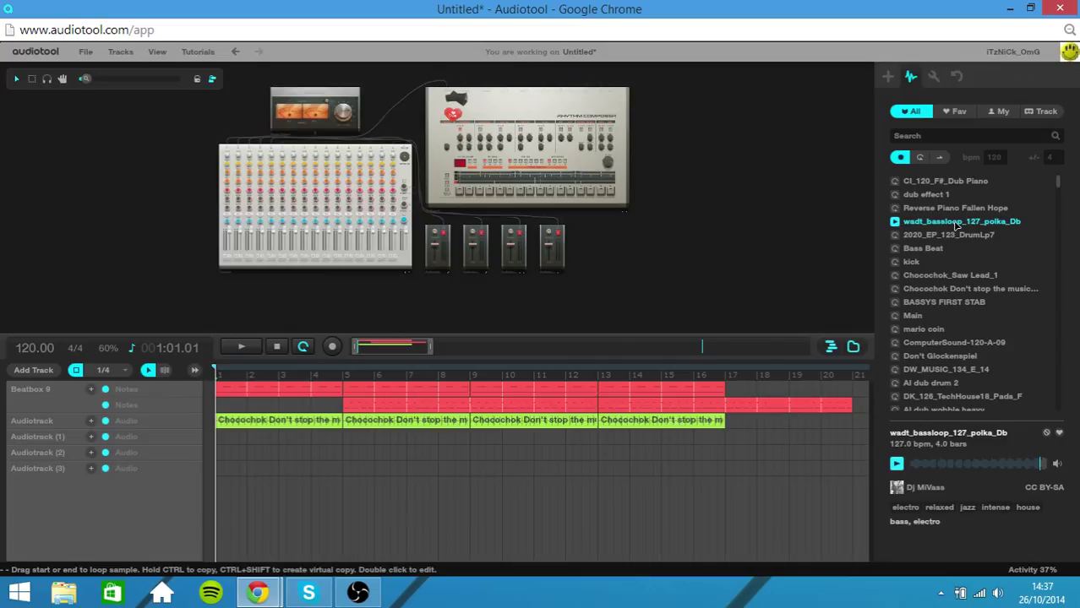
Step: Place wadt_bassloop_127_polka_Db at bar 9 on Audiotrack (1) and copy it to bar 13
drag(957, 224, 521, 446)
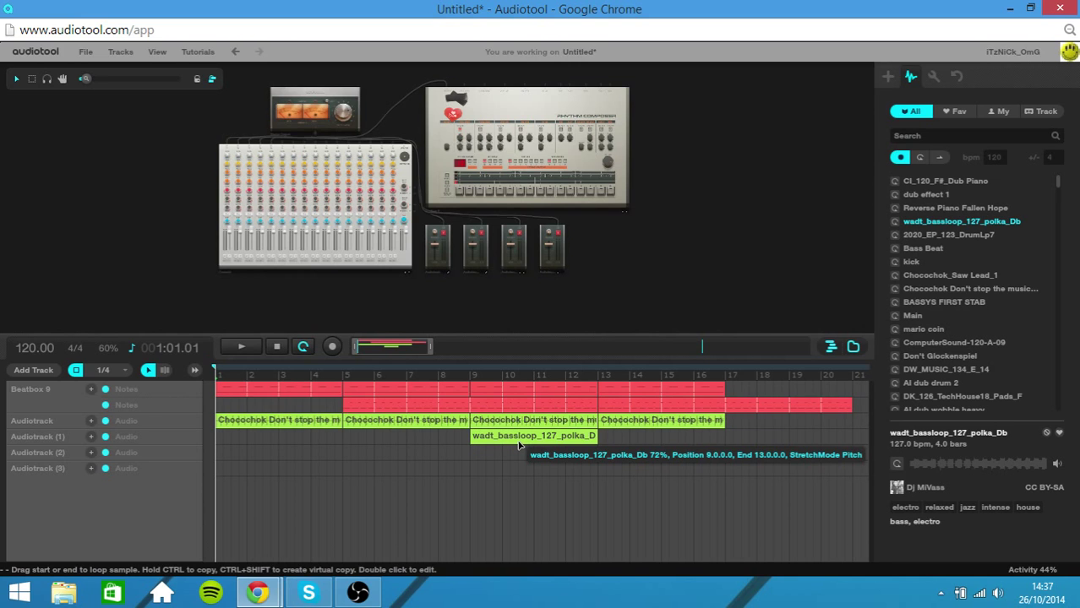
drag(520, 441, 646, 435)
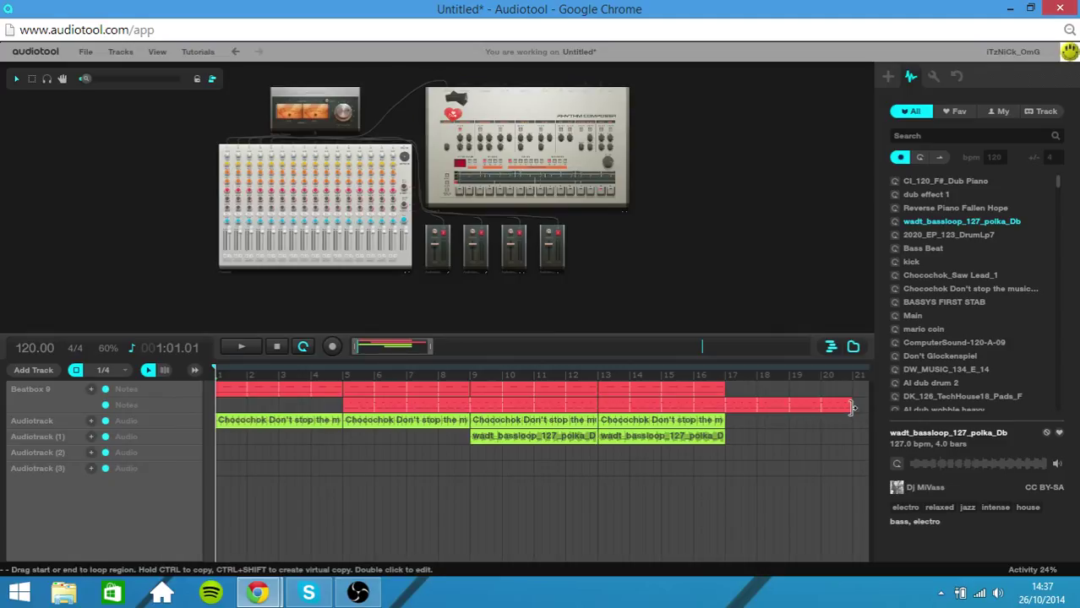
Step: Shorten the last pattern in the second Beatbox 9 lane to end at bar 17
drag(850, 408, 735, 410)
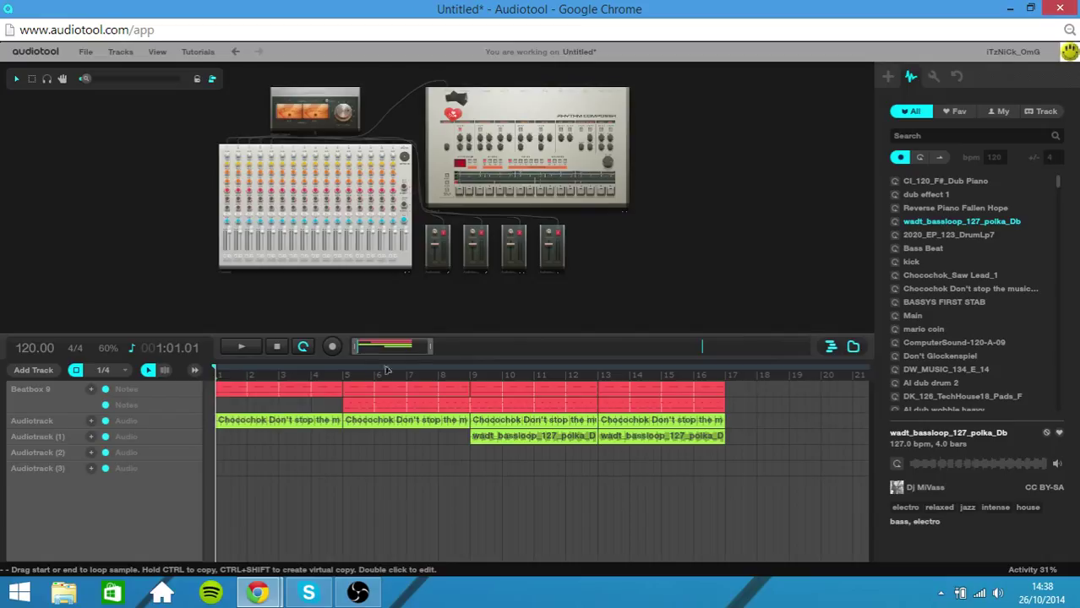
Step: Play the arrangement from the middle of bar 8, stop it, and delete both wadt_bassloop_127_polka_Db clips from Audiotrack (1)
click(445, 374)
drag(448, 380, 128, 391)
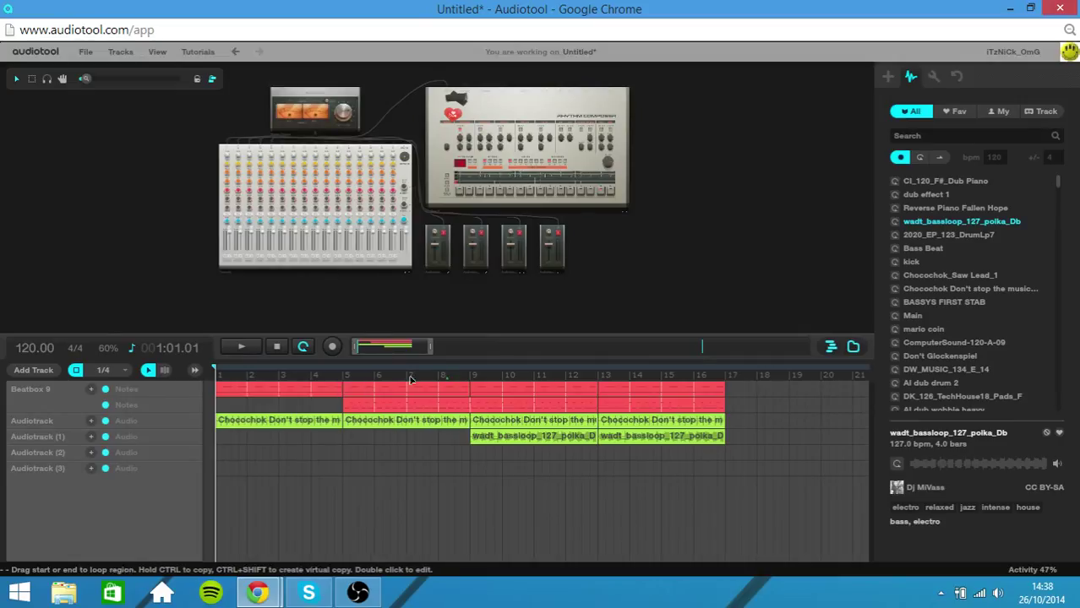
click(454, 376)
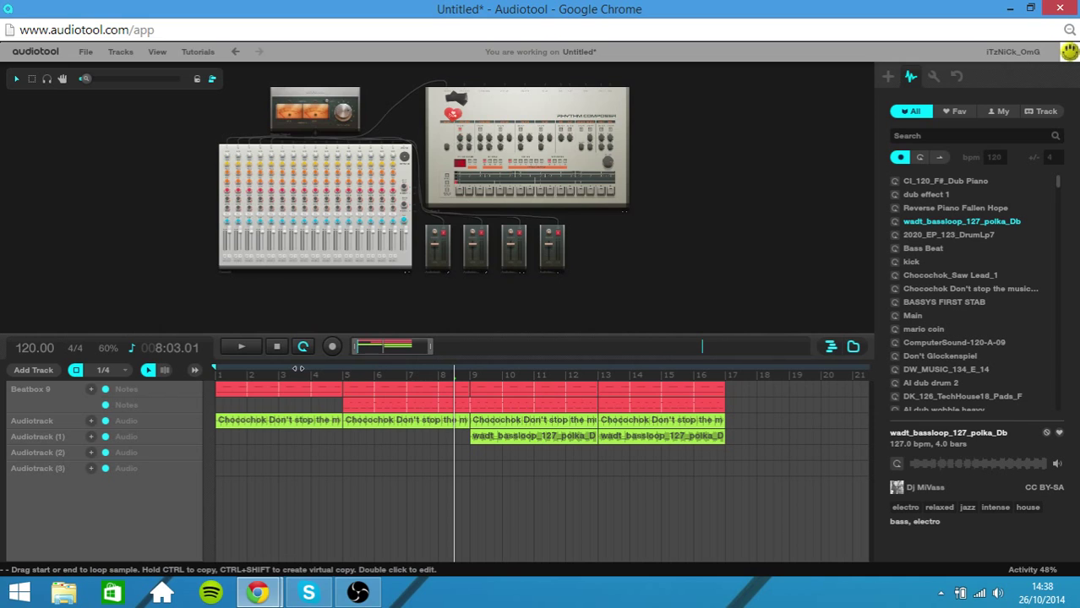
click(244, 347)
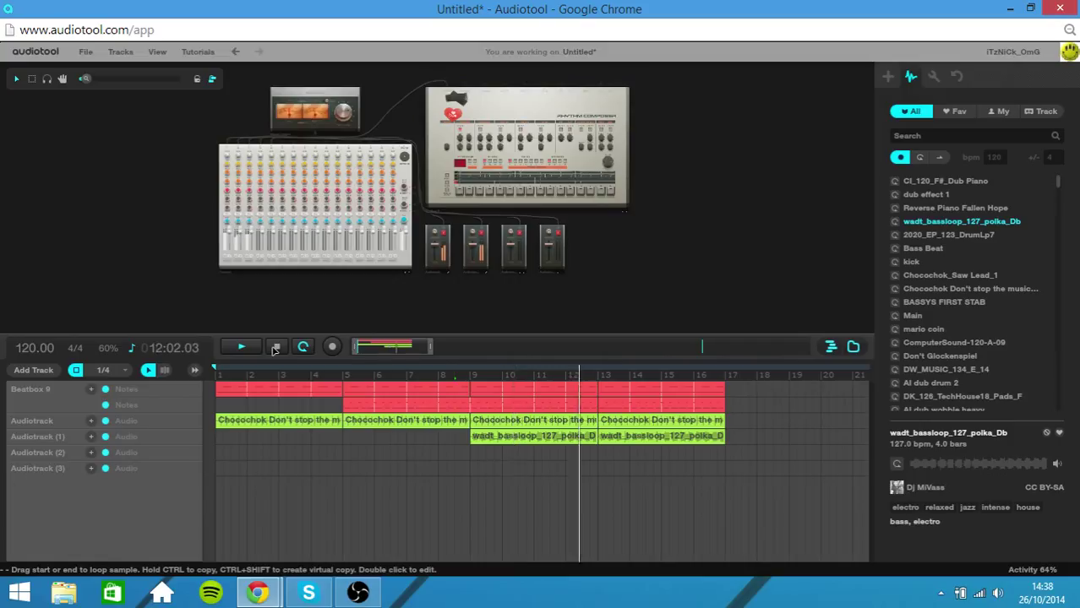
click(276, 348)
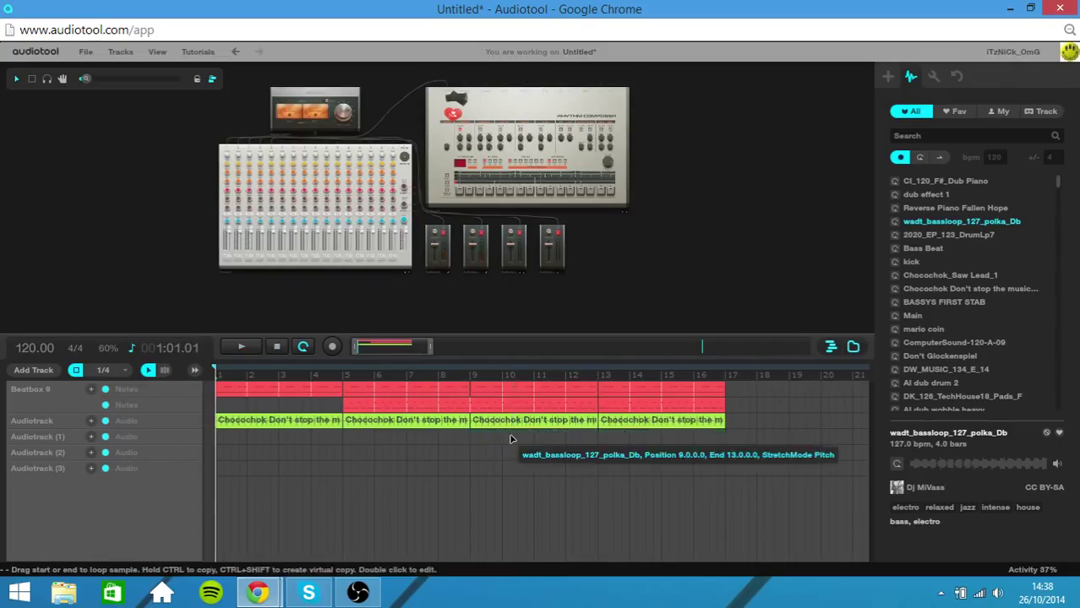
key(Delete)
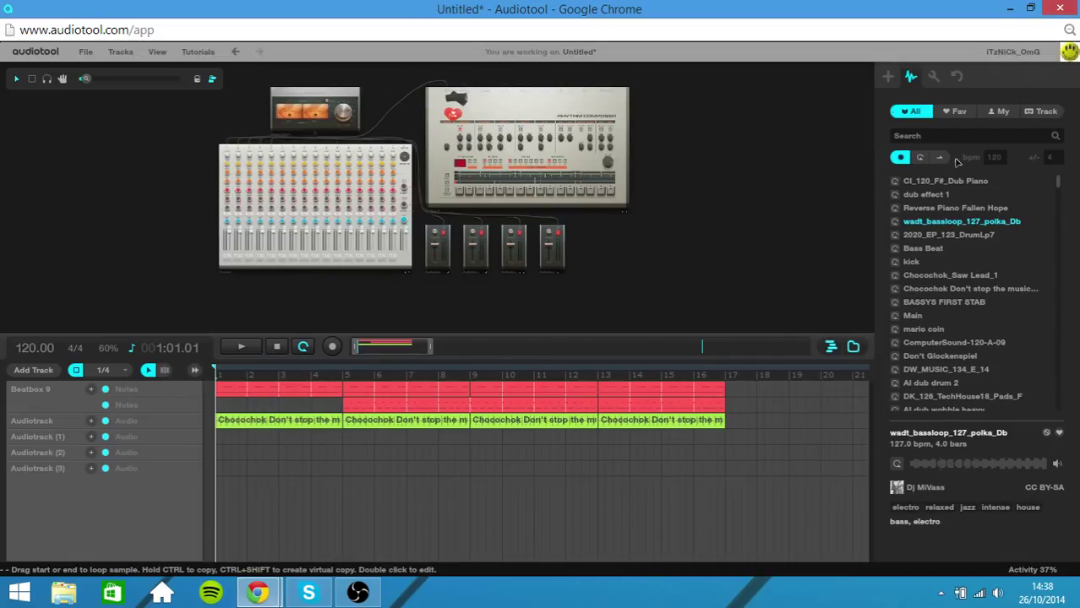
Step: Show the available drum, synth, tool and effect devices
click(887, 78)
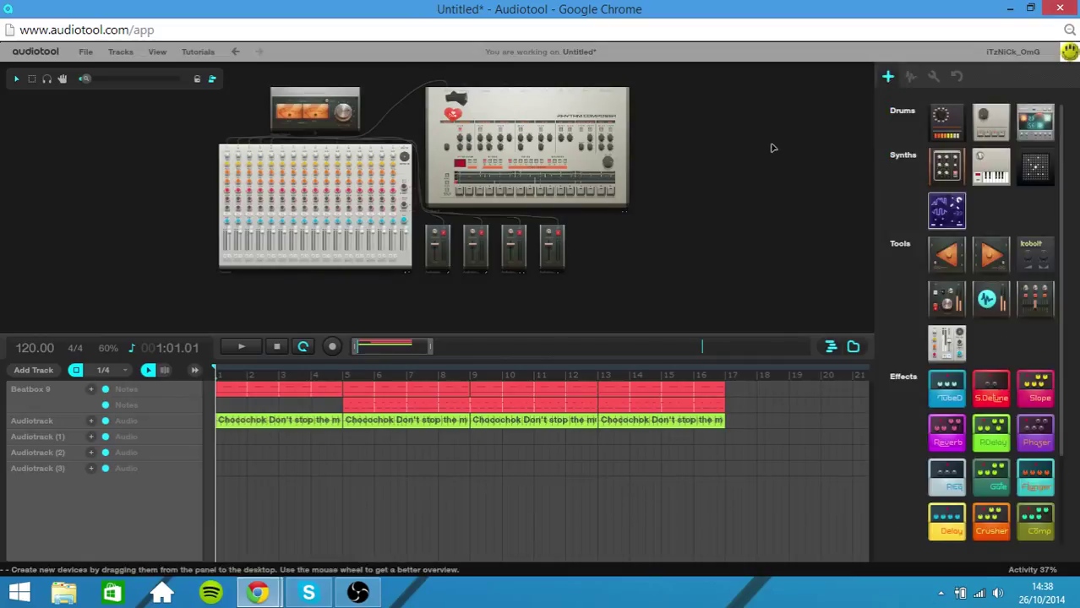